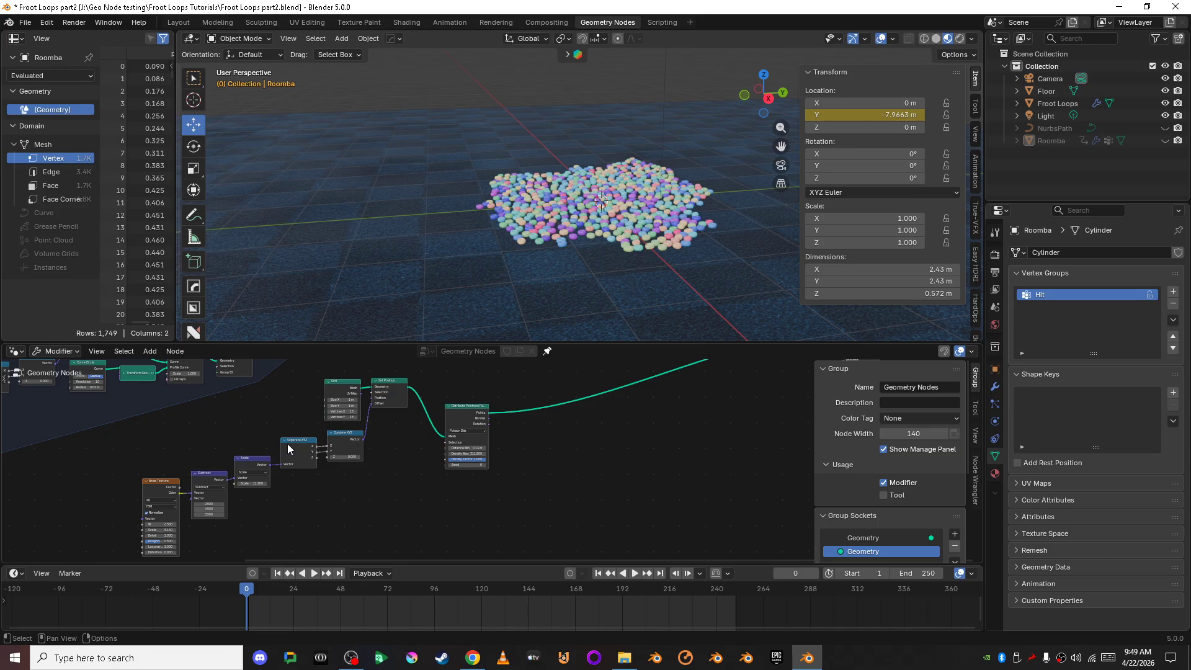
Preview the output of the Distribute Points on Faces node through a Viewer node.
scroll(523, 423, up, 5)
shift+middle_drag(553, 416, 464, 463)
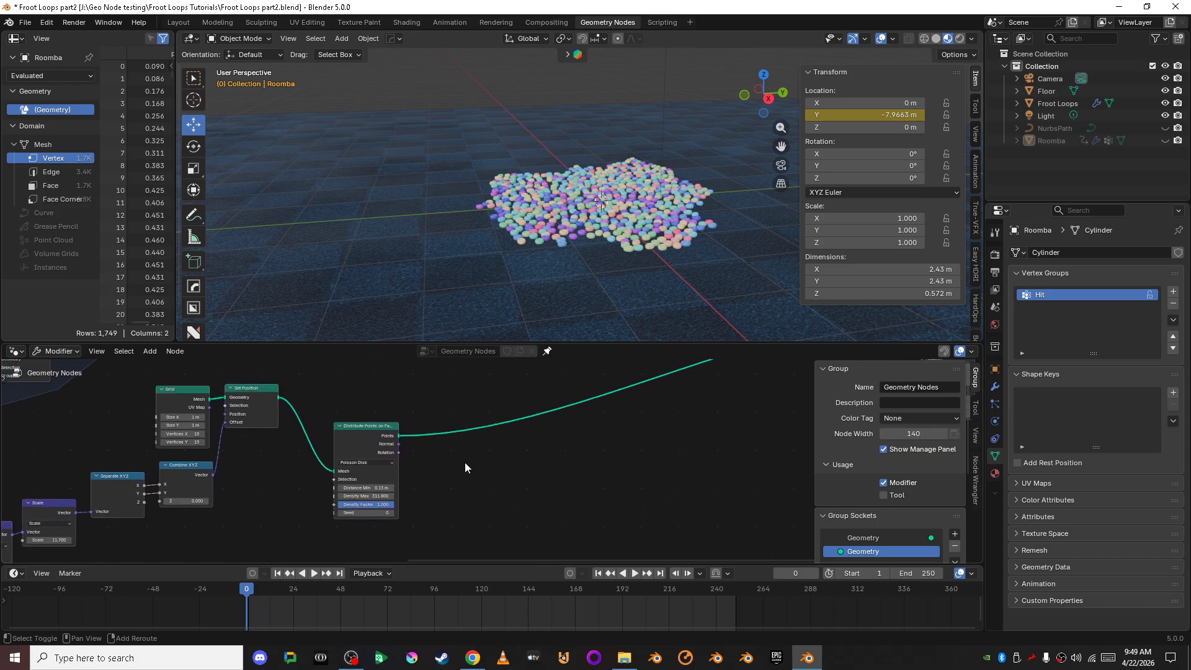
ctrl+shift+click(358, 422)
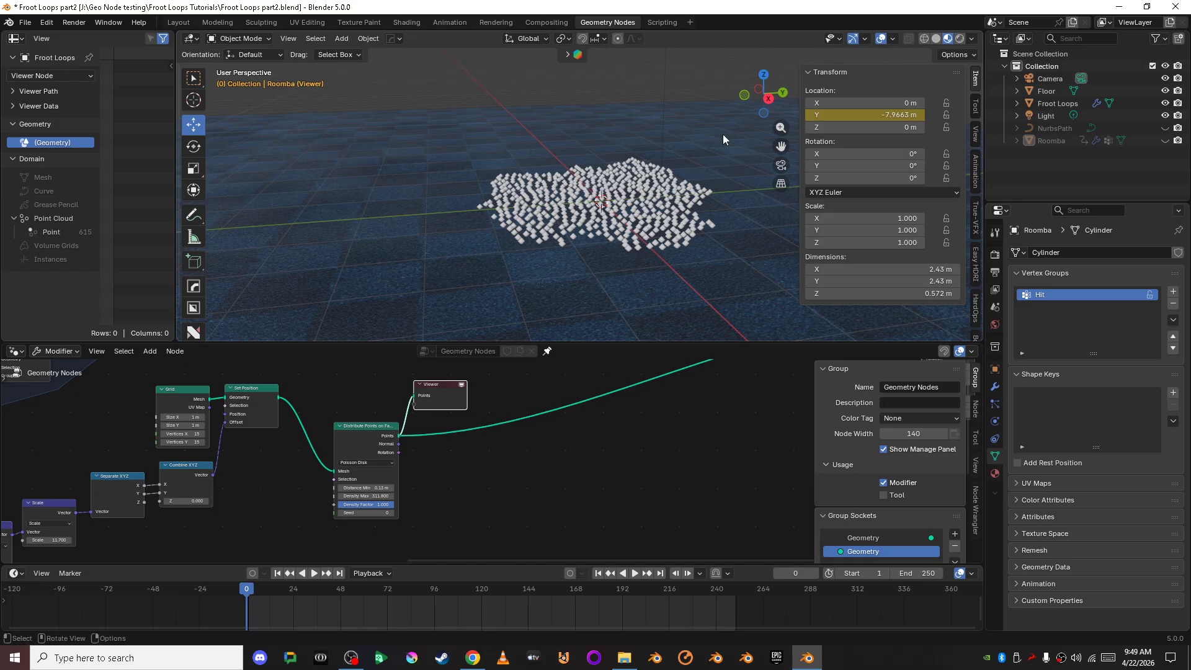
scroll(541, 210, up, 2)
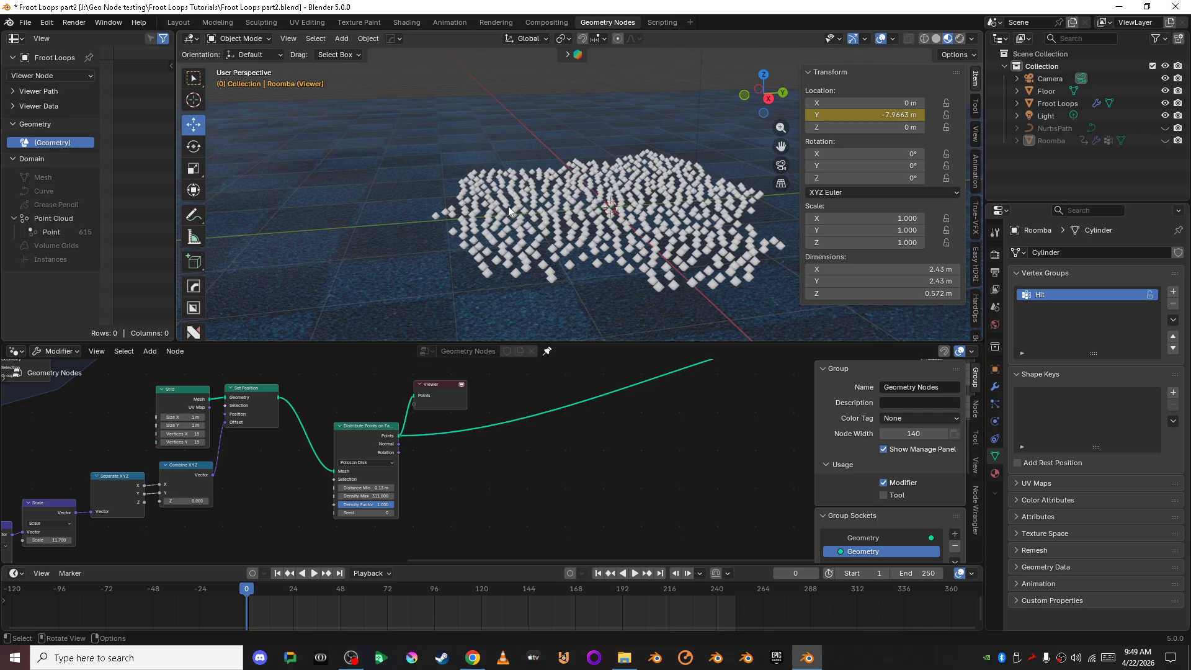
shift+middle_drag(622, 238, 567, 248)
scroll(692, 476, down, 7)
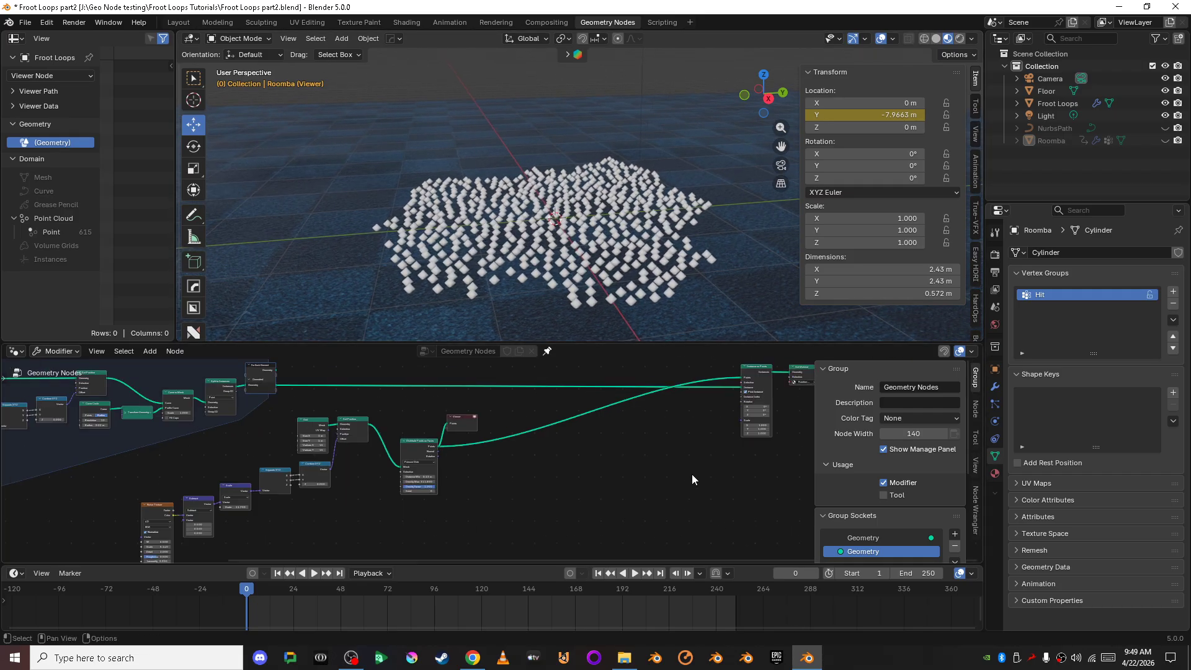
middle_drag(691, 474, 534, 484)
scroll(535, 484, up, 2)
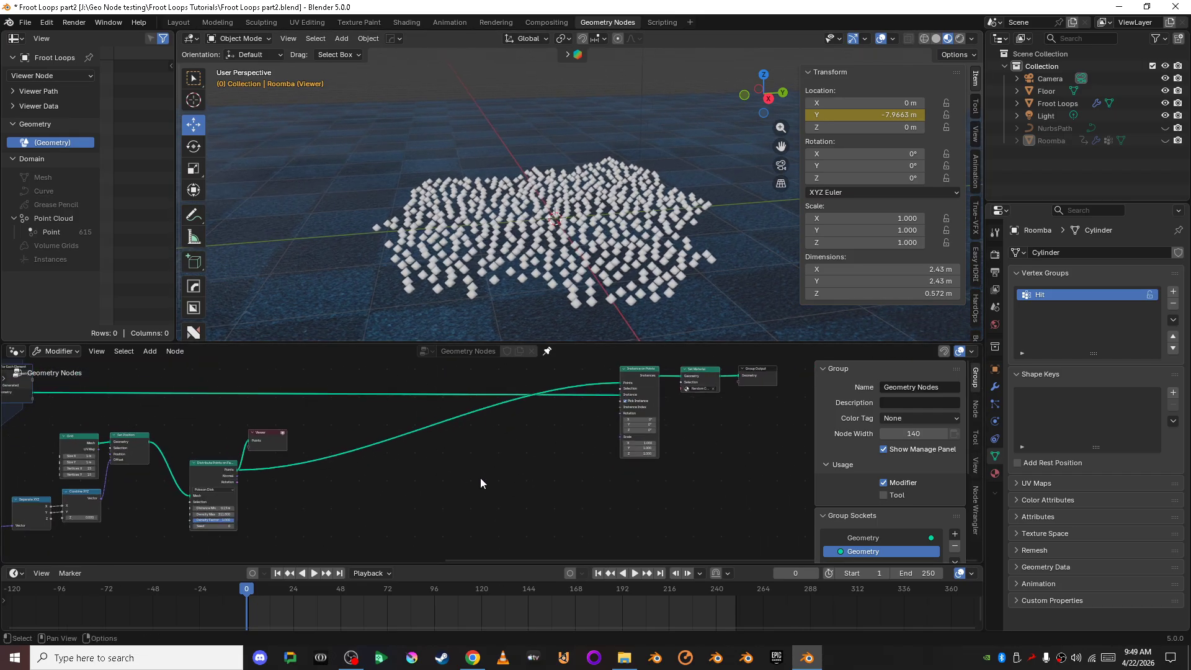
middle_drag(467, 472, 469, 424)
scroll(511, 407, up, 1)
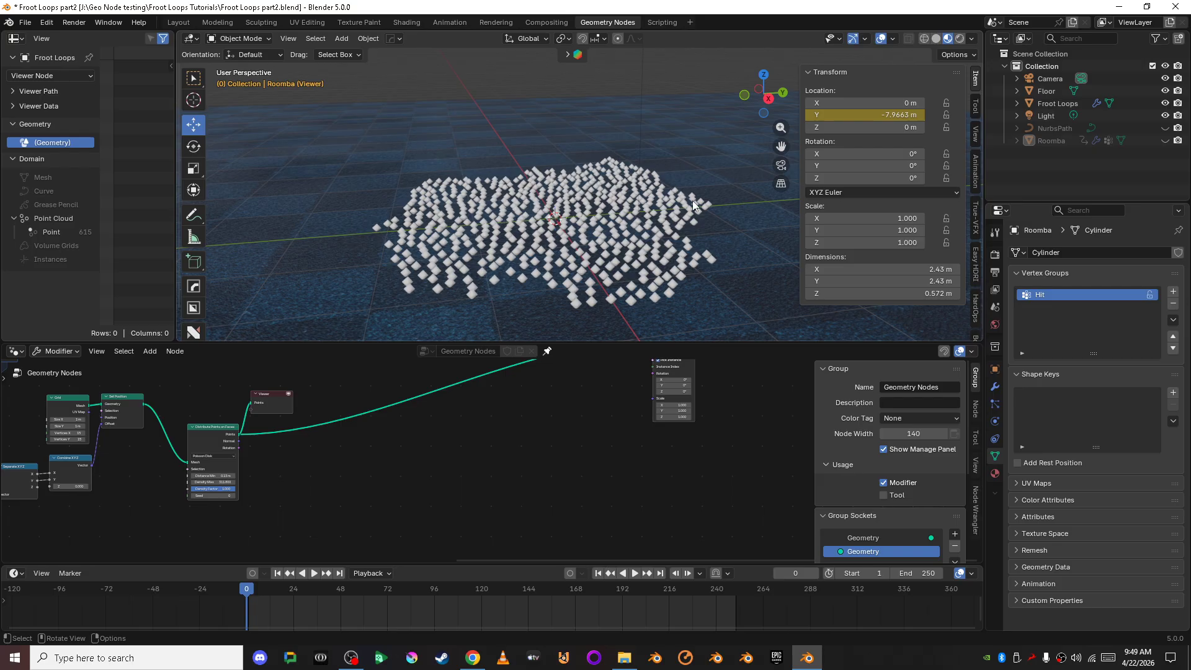
scroll(458, 441, up, 1)
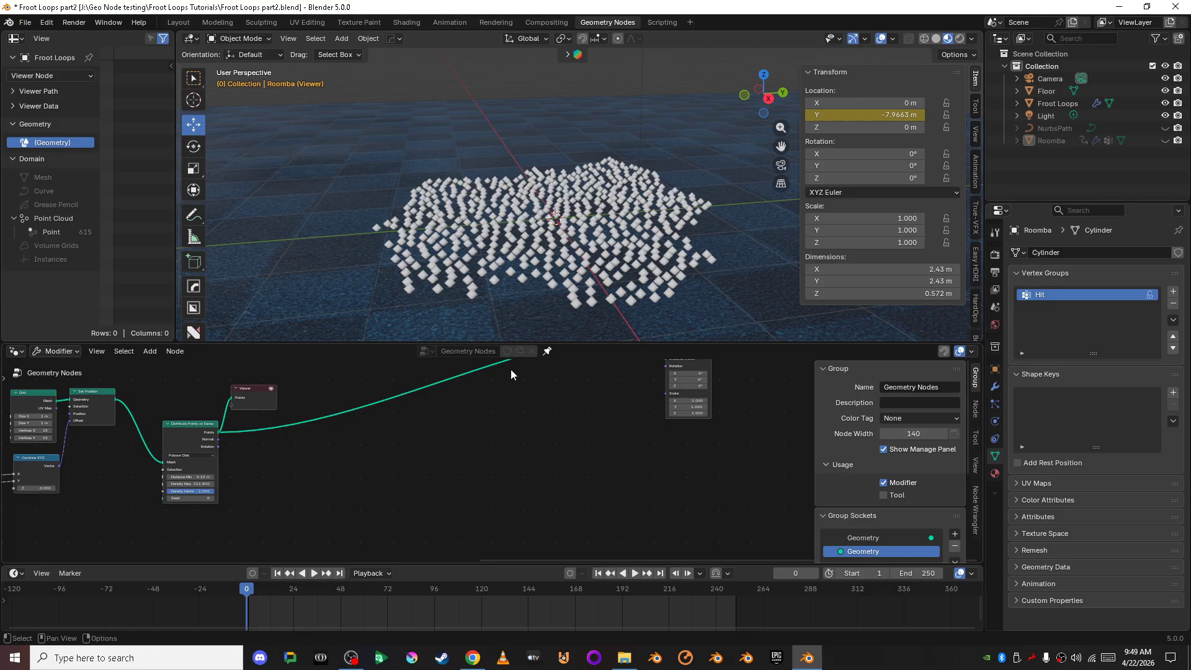
Enlarge the node editor area and add a Simulation zone in the empty space below the links to Instance on Points.
drag(530, 342, 534, 293)
shift+middle_drag(496, 444, 480, 469)
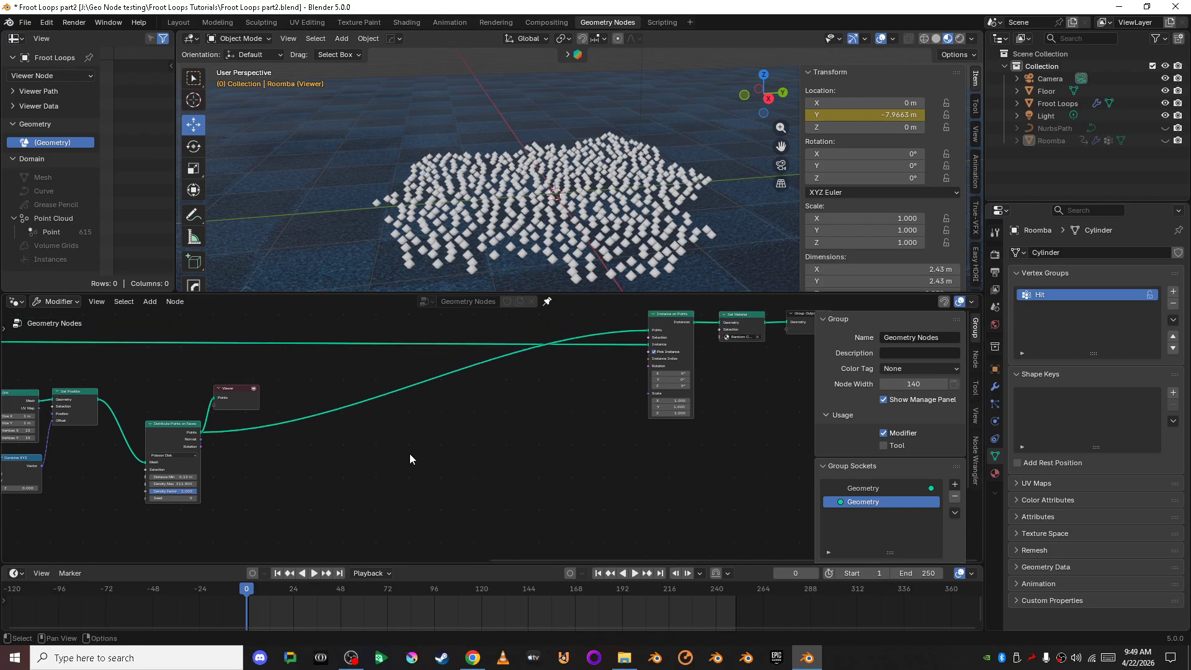
key(shift+a)
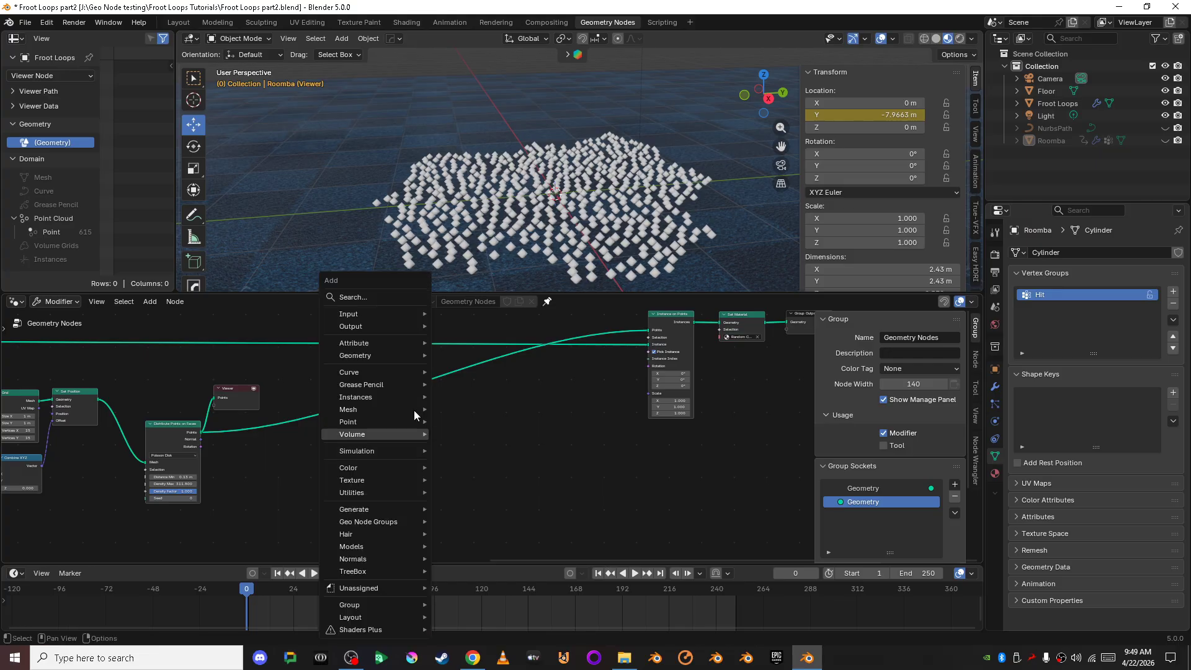
click(374, 298)
text(sim)
key(Return)
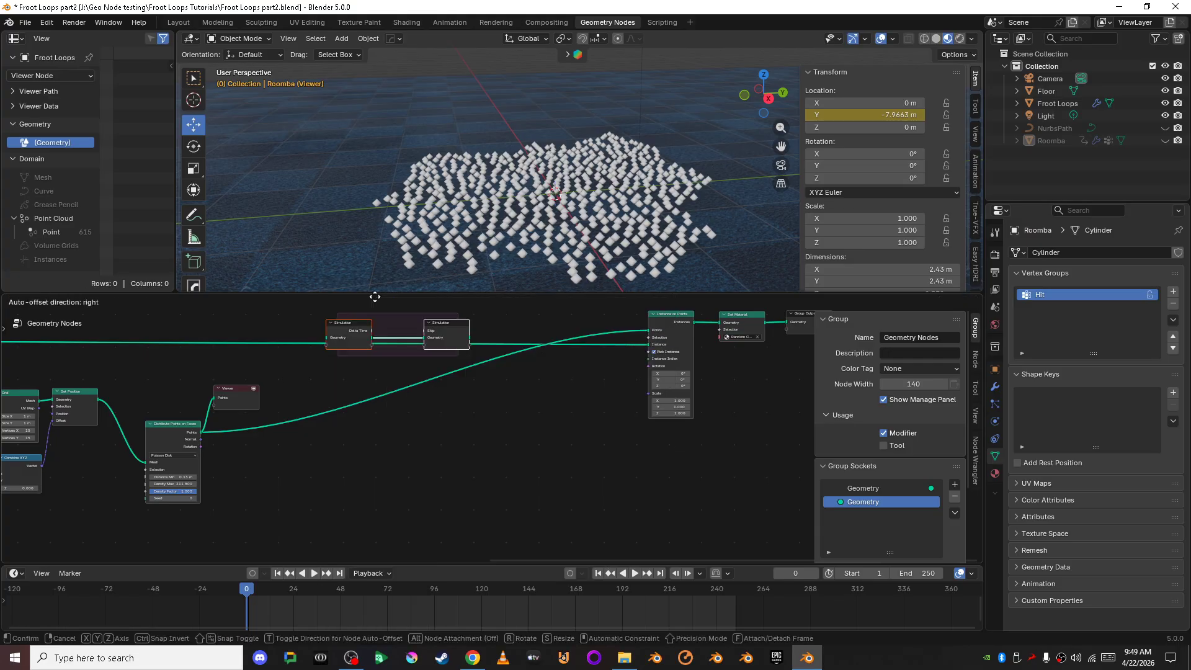
click(402, 401)
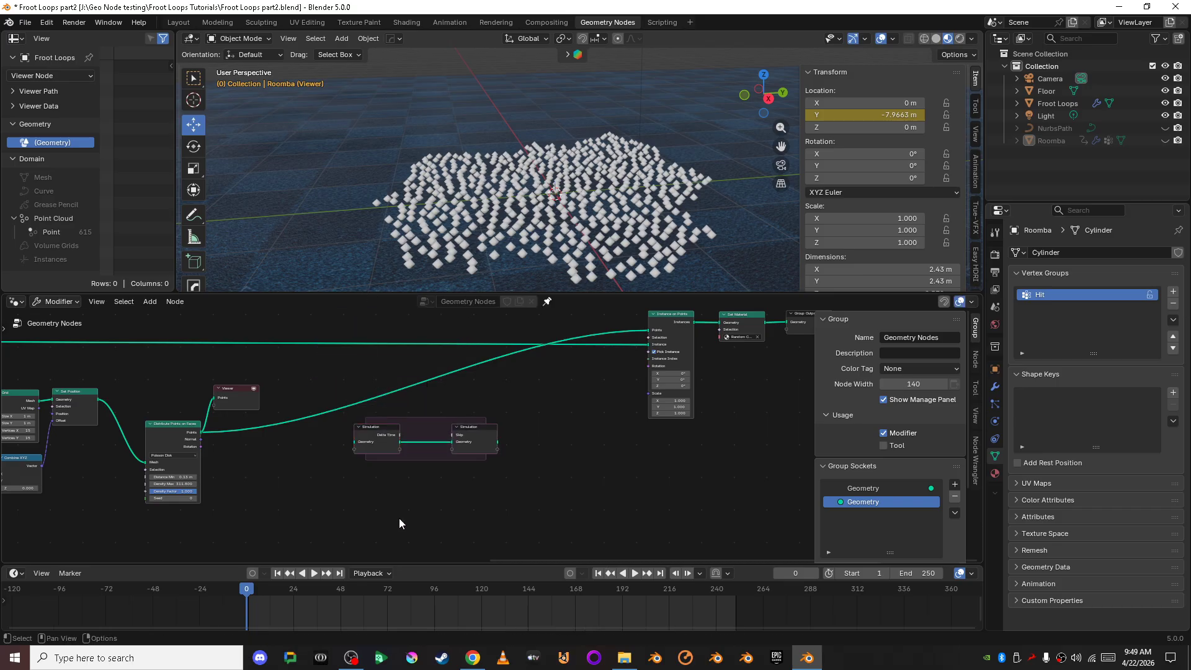
Add a Raycast node and place it below the Simulation zone.
key(shift+a)
click(366, 302)
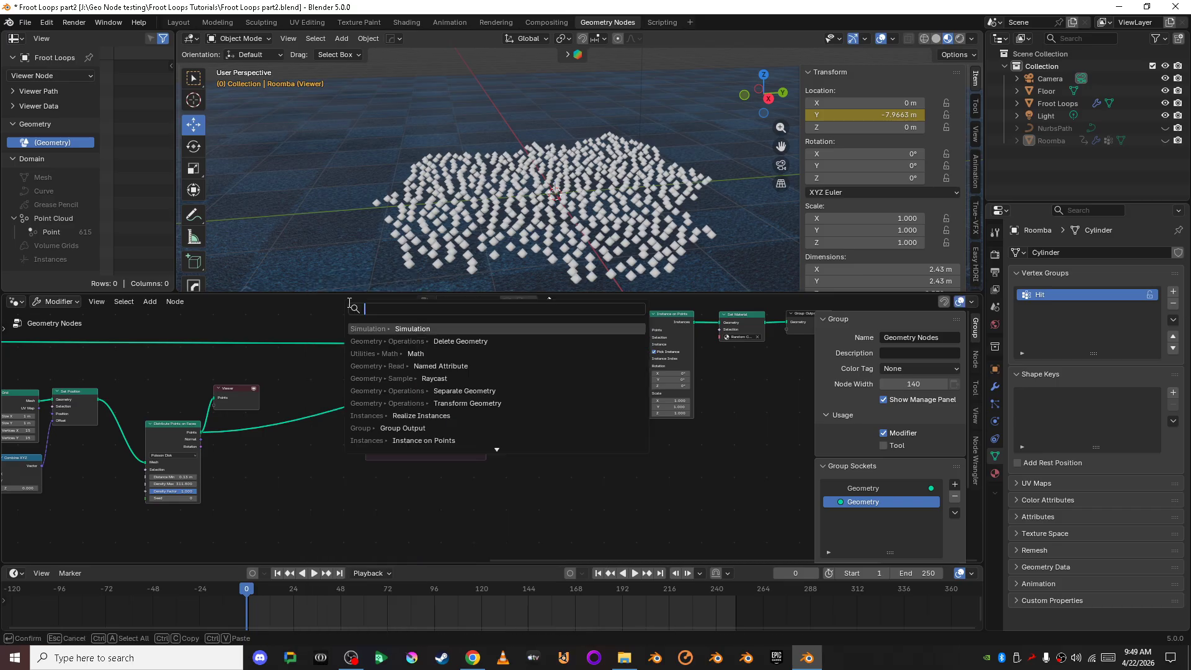
text(ray)
key(Return)
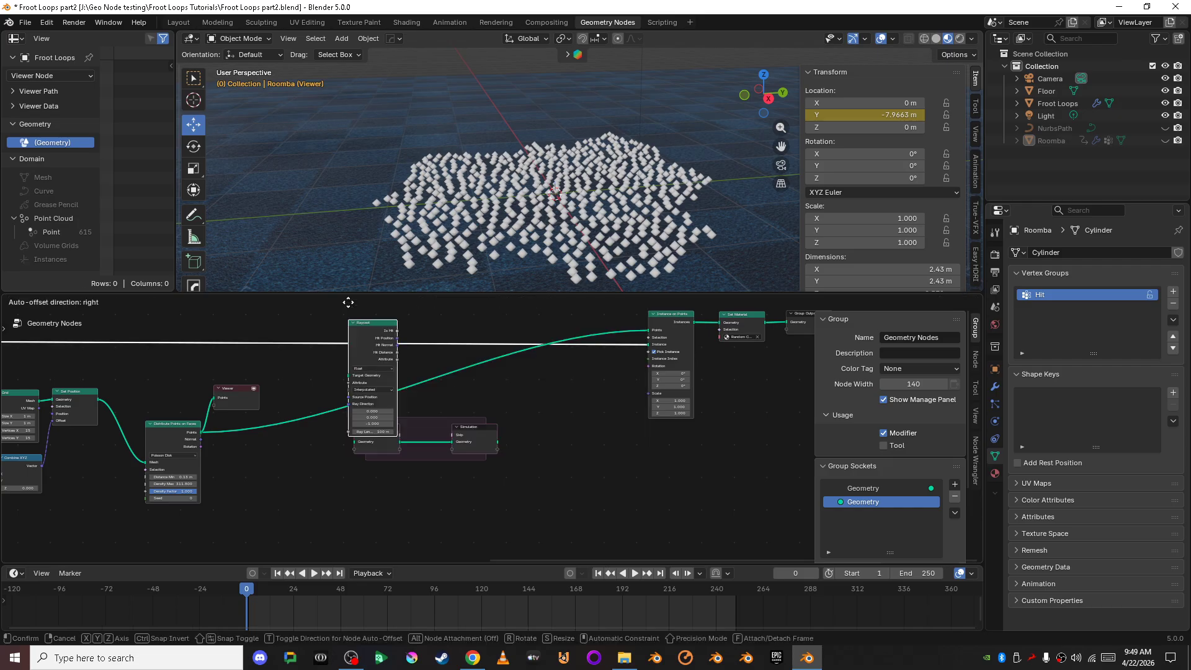
click(456, 486)
middle_drag(457, 487, 486, 400)
scroll(486, 400, up, 2)
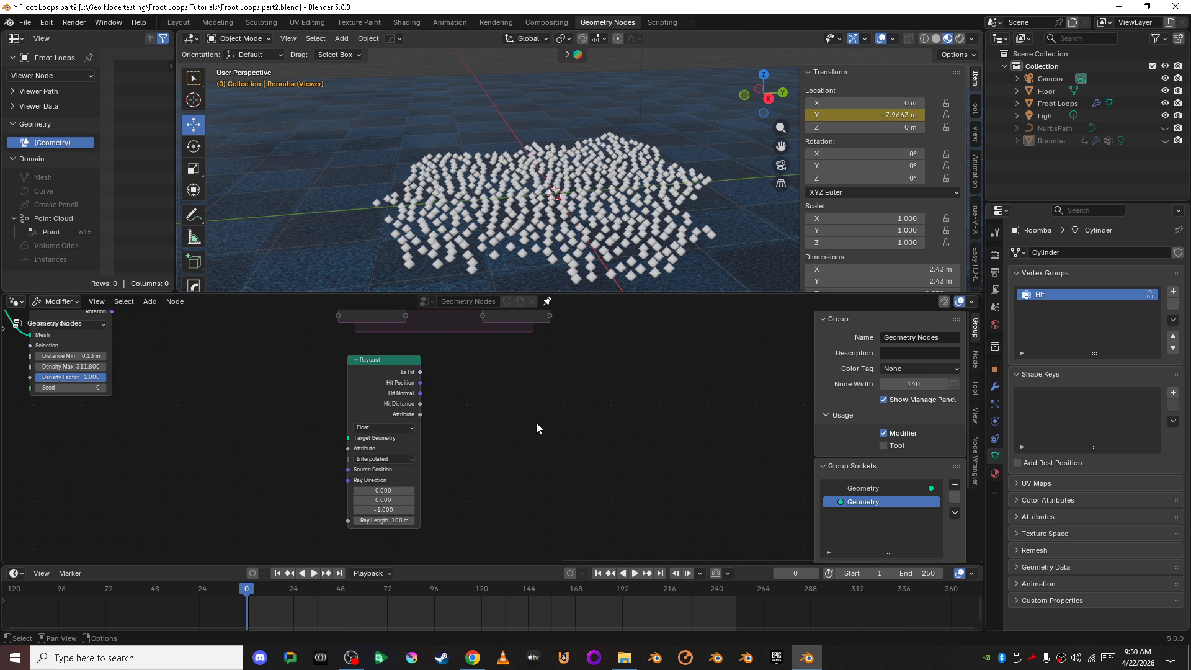
Set the Z component of the Raycast node's Ray Direction to 1.
scroll(532, 417, down, 4)
shift+middle_drag(504, 369, 468, 427)
middle_drag(283, 335, 262, 377)
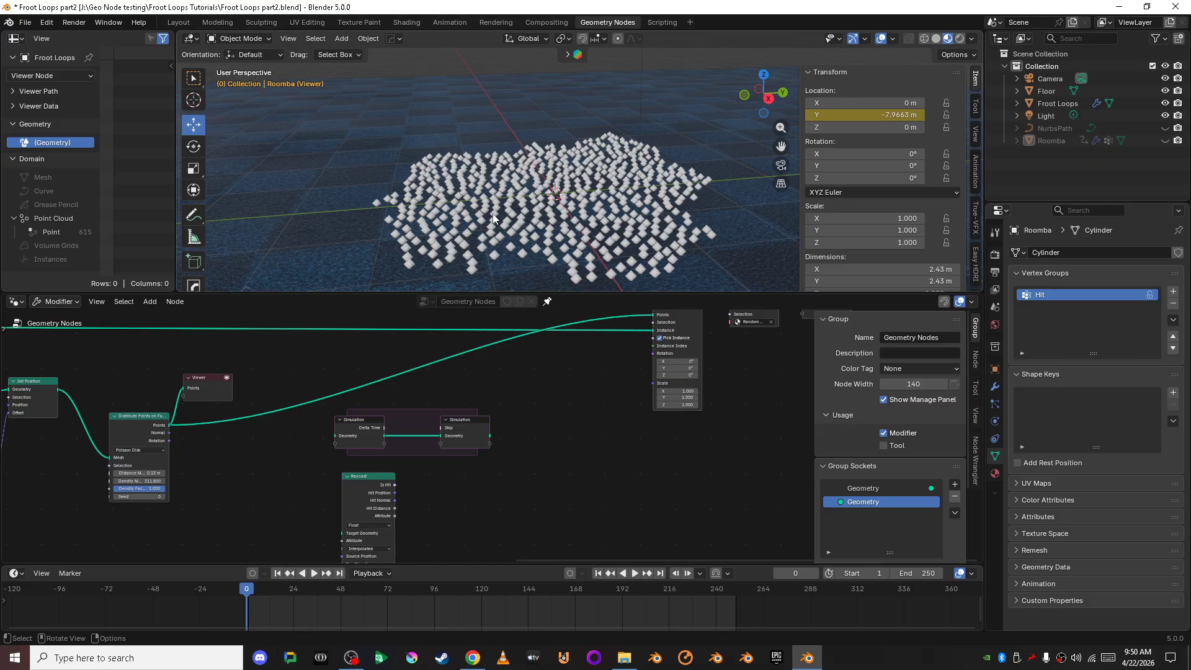
key(KP_Decimal)
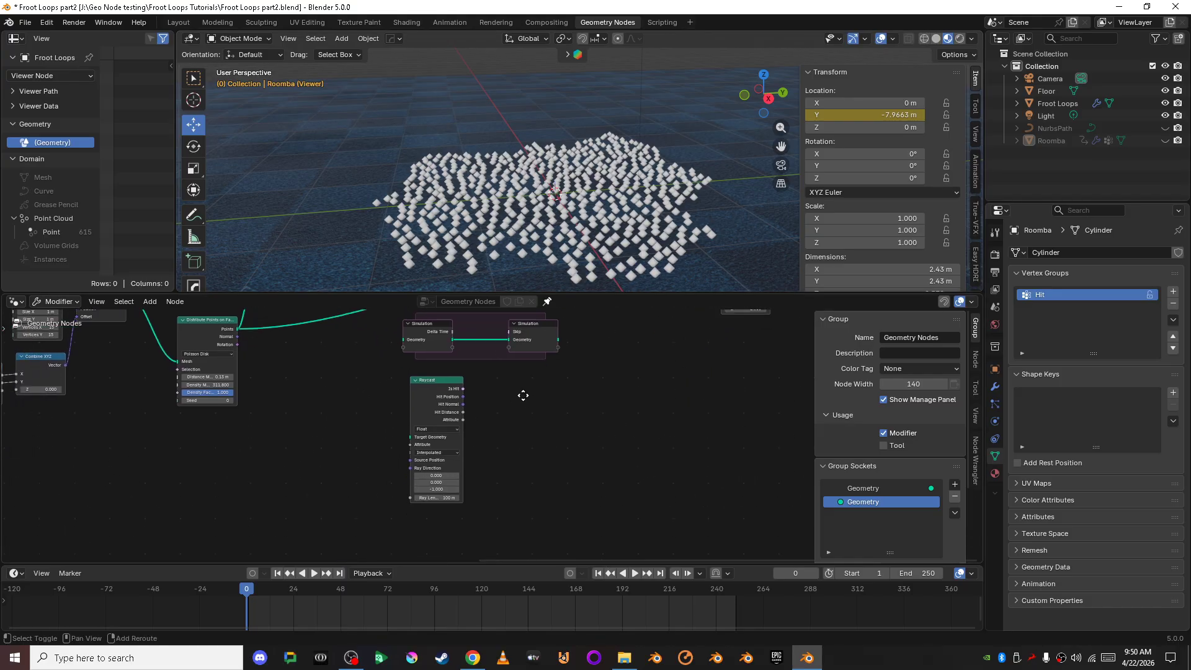
middle_drag(484, 444, 520, 374)
scroll(520, 374, up, 5)
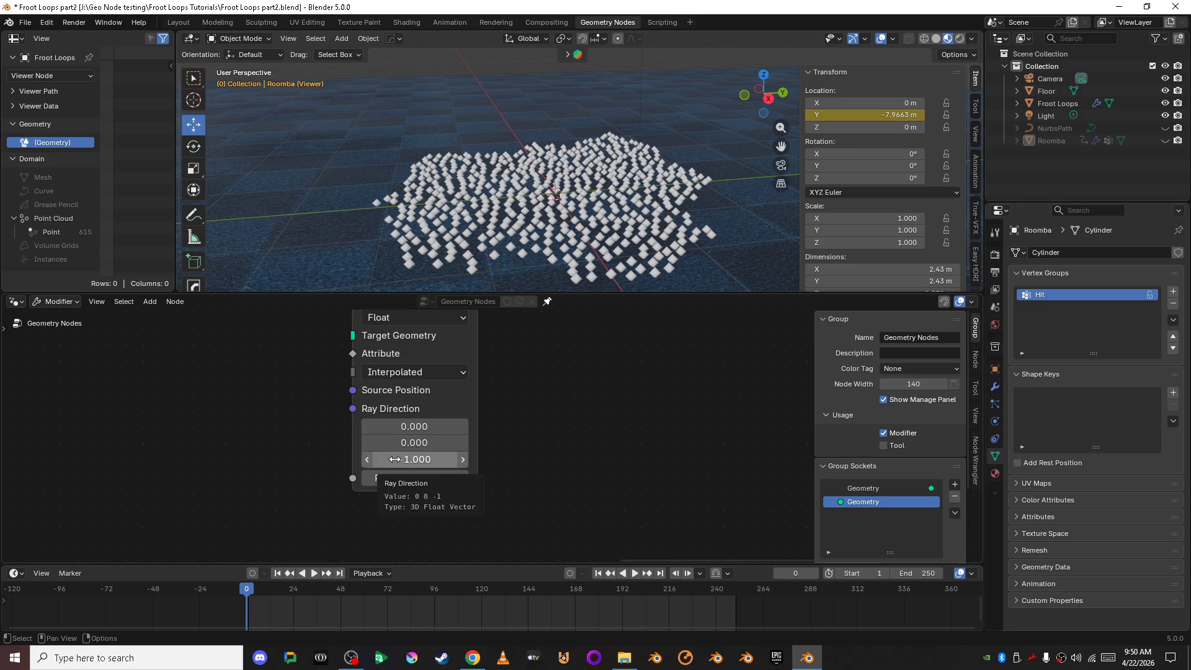
click(423, 454)
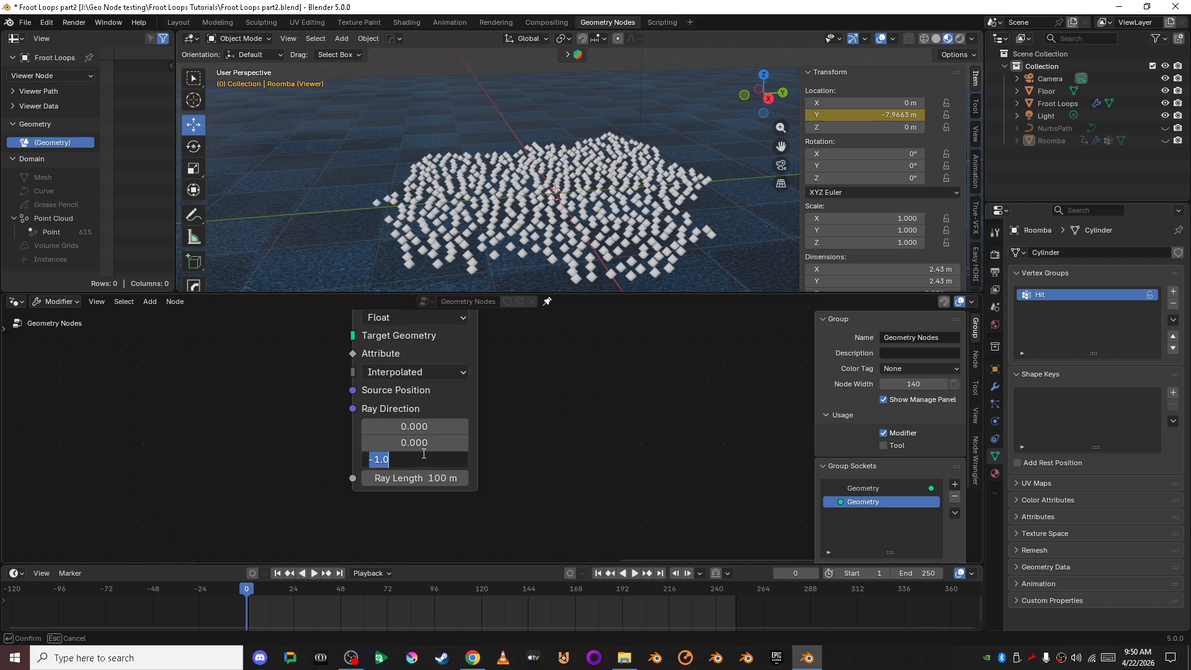
text(1)
key(Return)
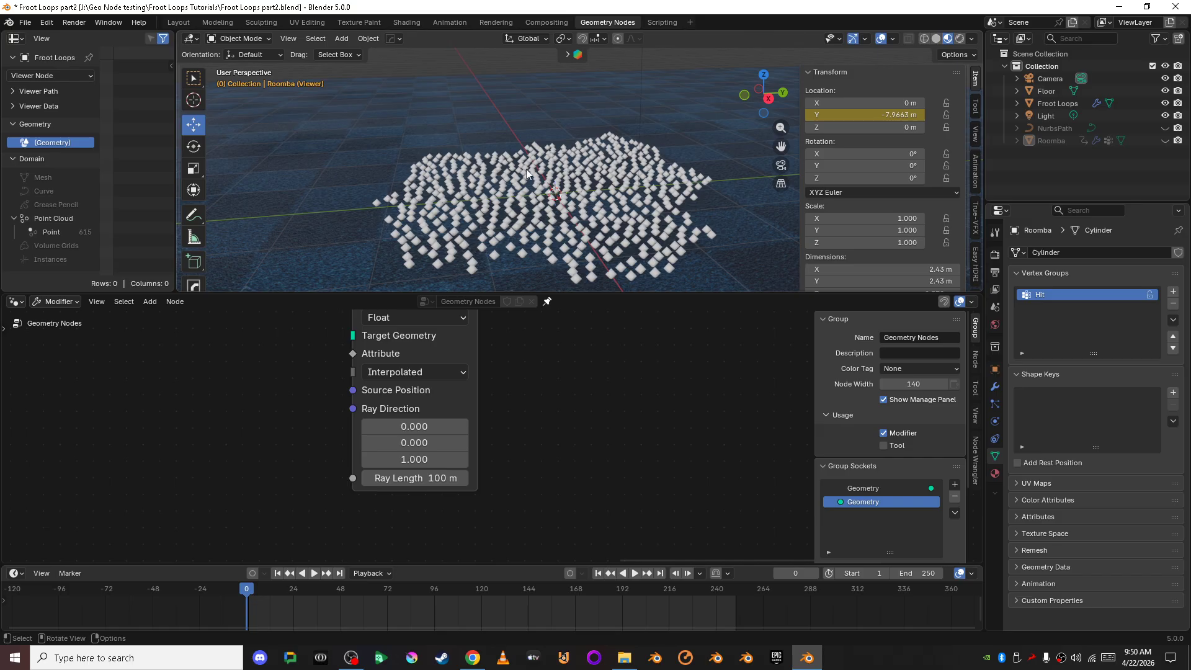
Unhide the Roomba object in the viewport and select it.
scroll(584, 183, up, 2)
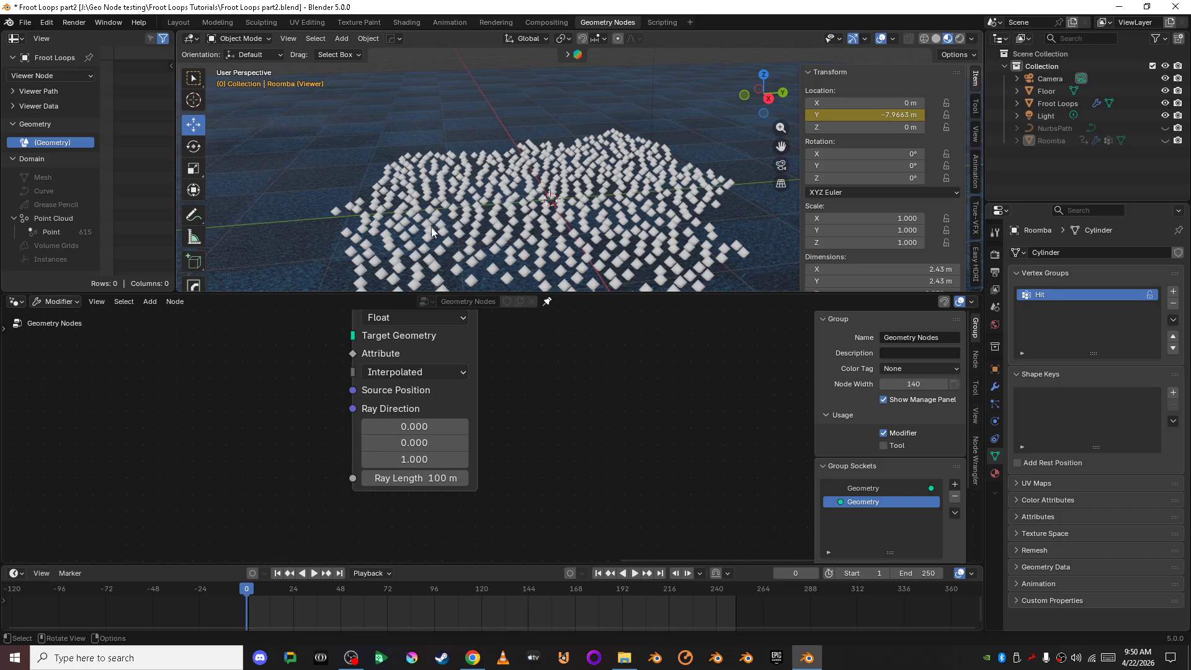
scroll(568, 371, down, 4)
middle_drag(568, 370, 510, 486)
scroll(510, 486, up, 4)
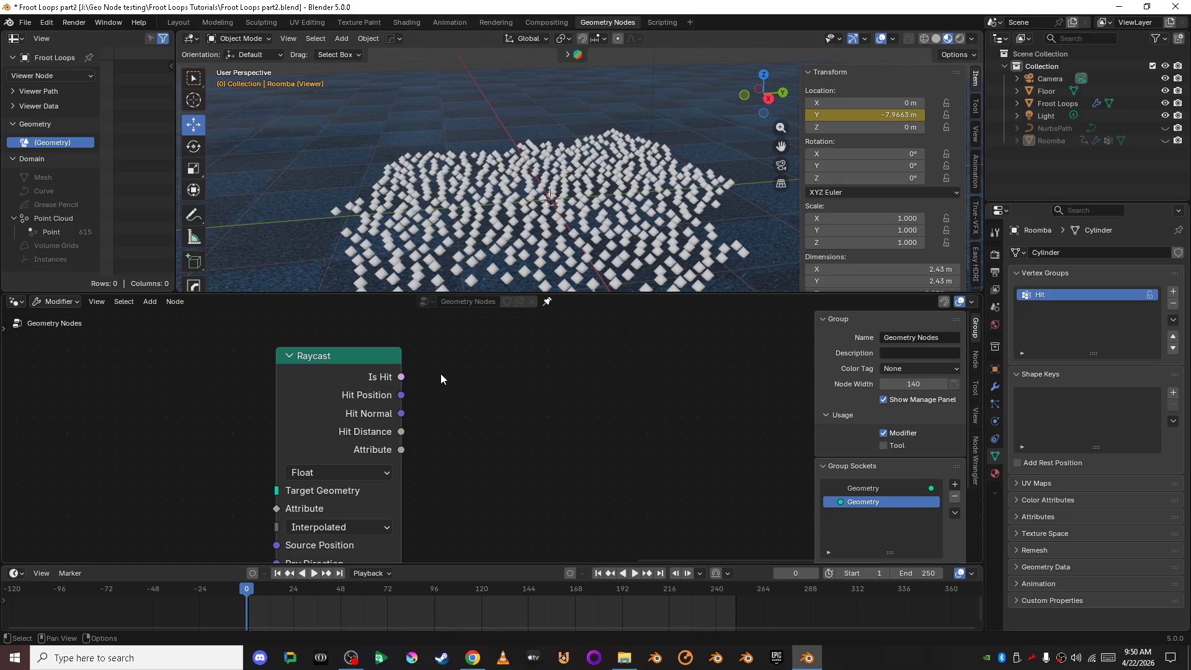
scroll(442, 372, down, 3)
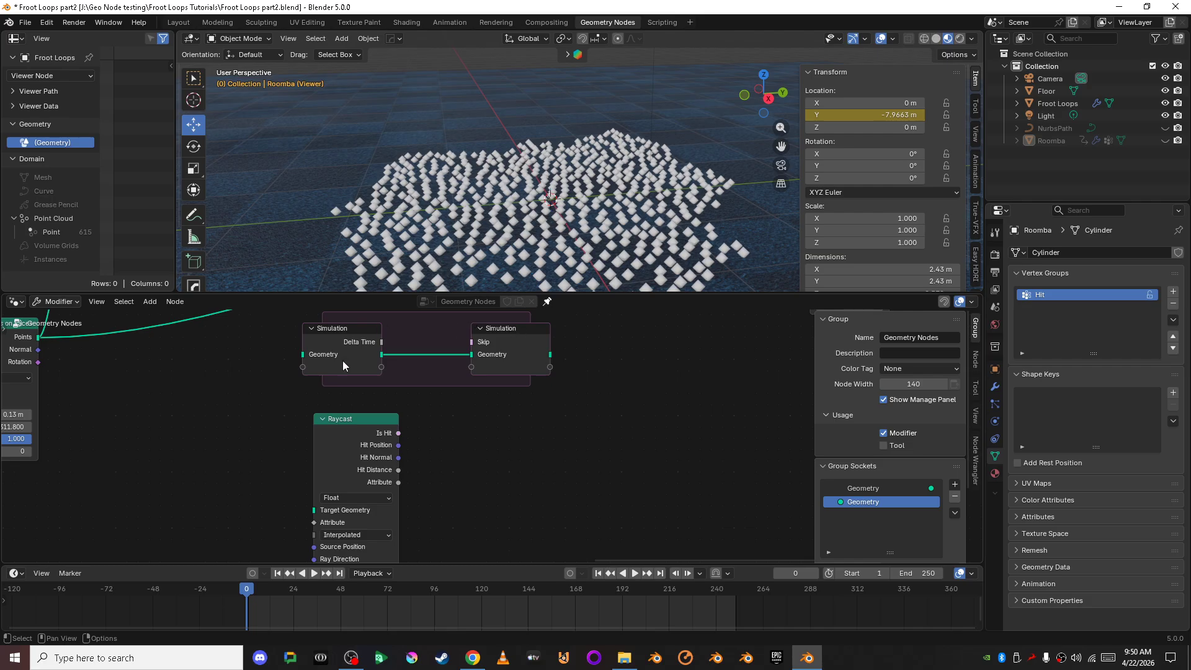
scroll(494, 456, down, 3)
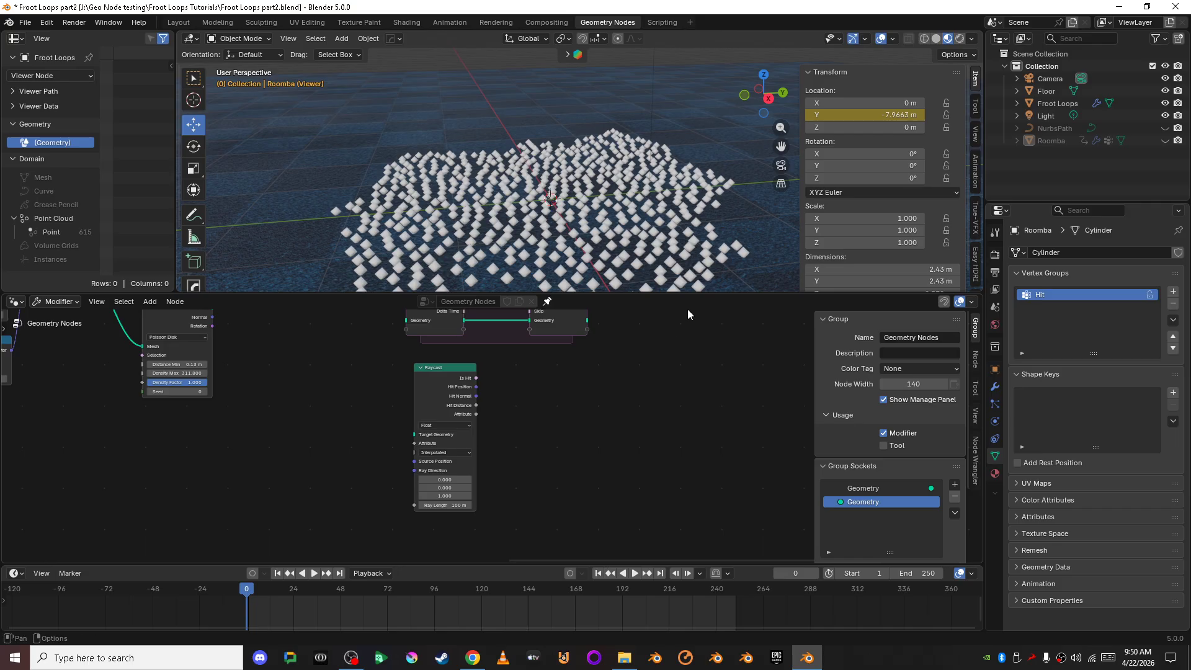
scroll(413, 215, down, 3)
middle_drag(413, 210, 572, 192)
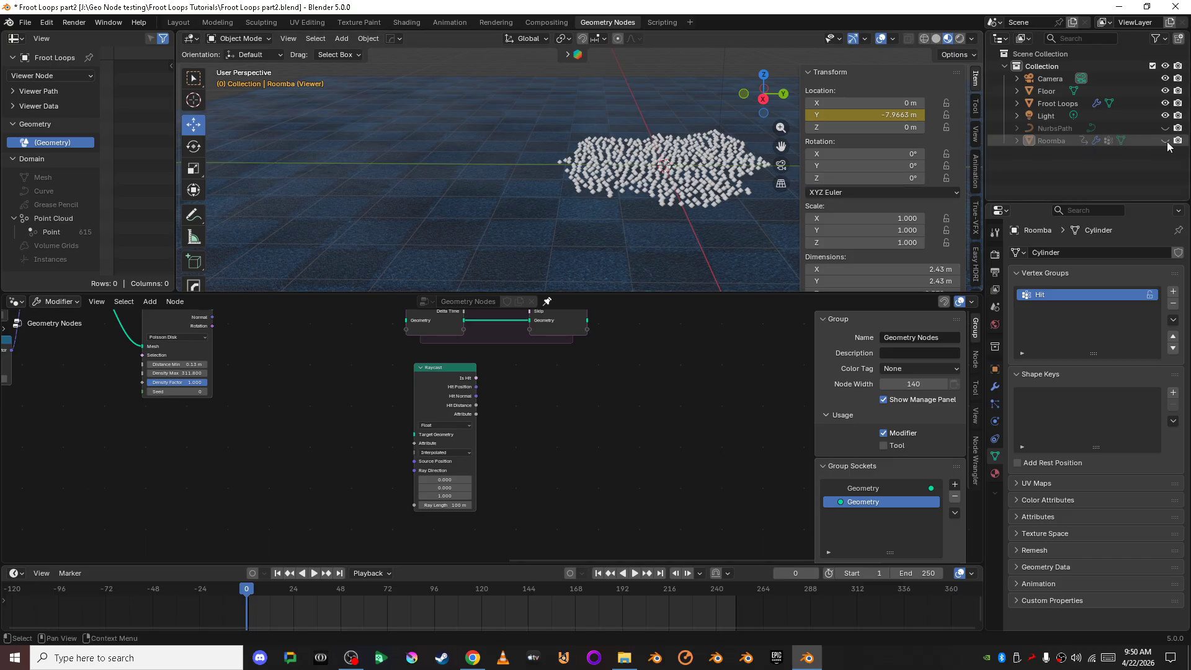
click(1165, 140)
shift+middle_drag(411, 173, 572, 202)
scroll(565, 195, up, 3)
click(572, 202)
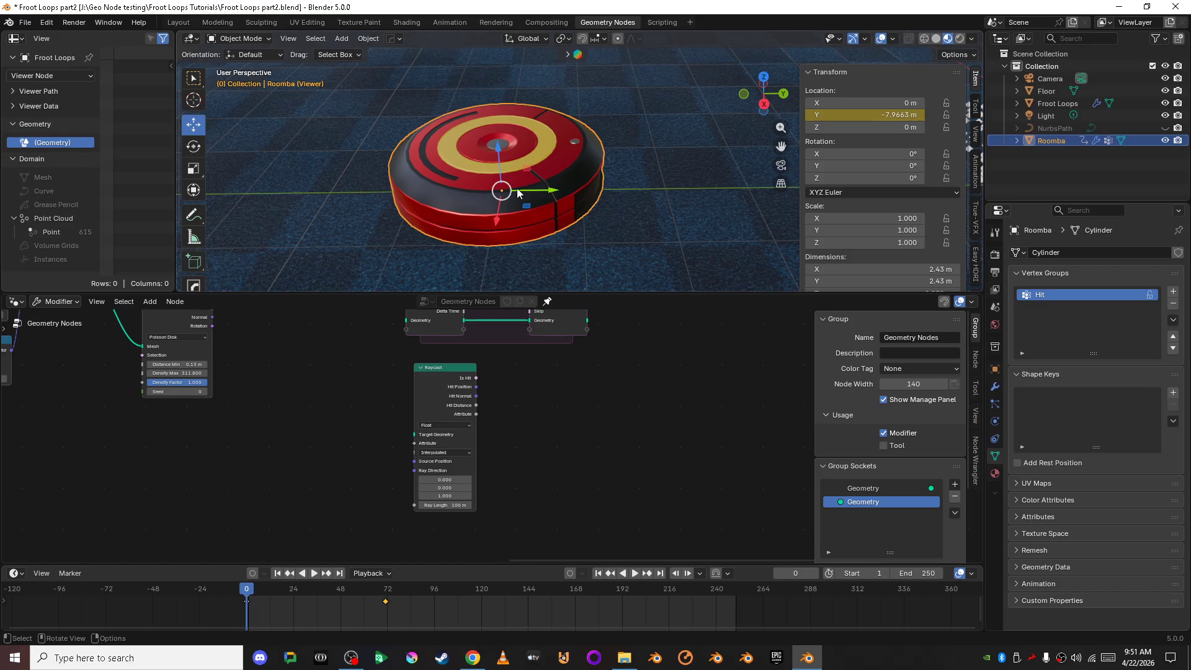
Enter Edit Mode on the Roomba and select the flat disc face beneath its body.
key(Tab)
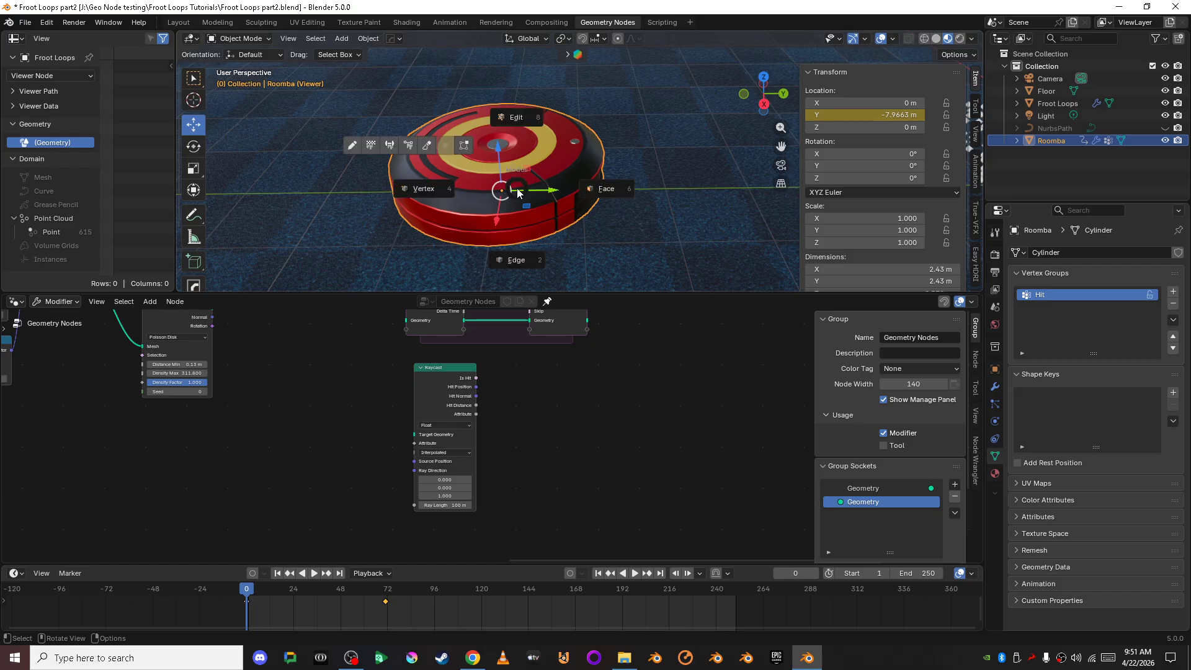
click(686, 169)
middle_drag(587, 185, 606, 163)
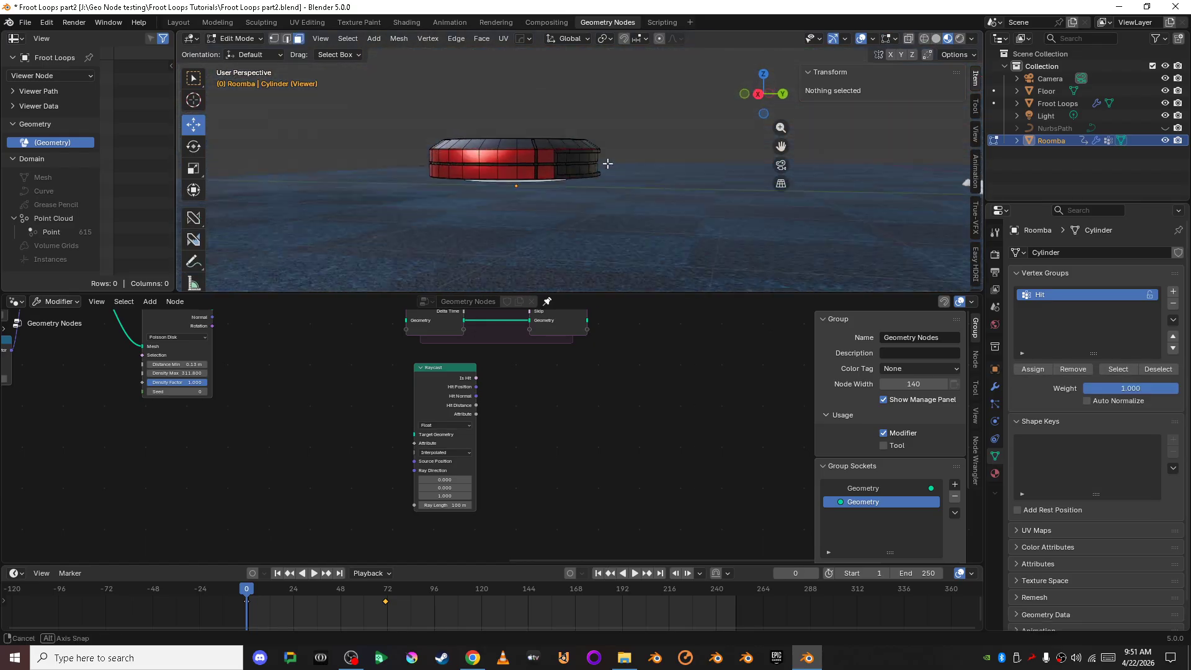
scroll(606, 162, up, 5)
shift+middle_drag(593, 207, 711, 182)
scroll(711, 182, up, 2)
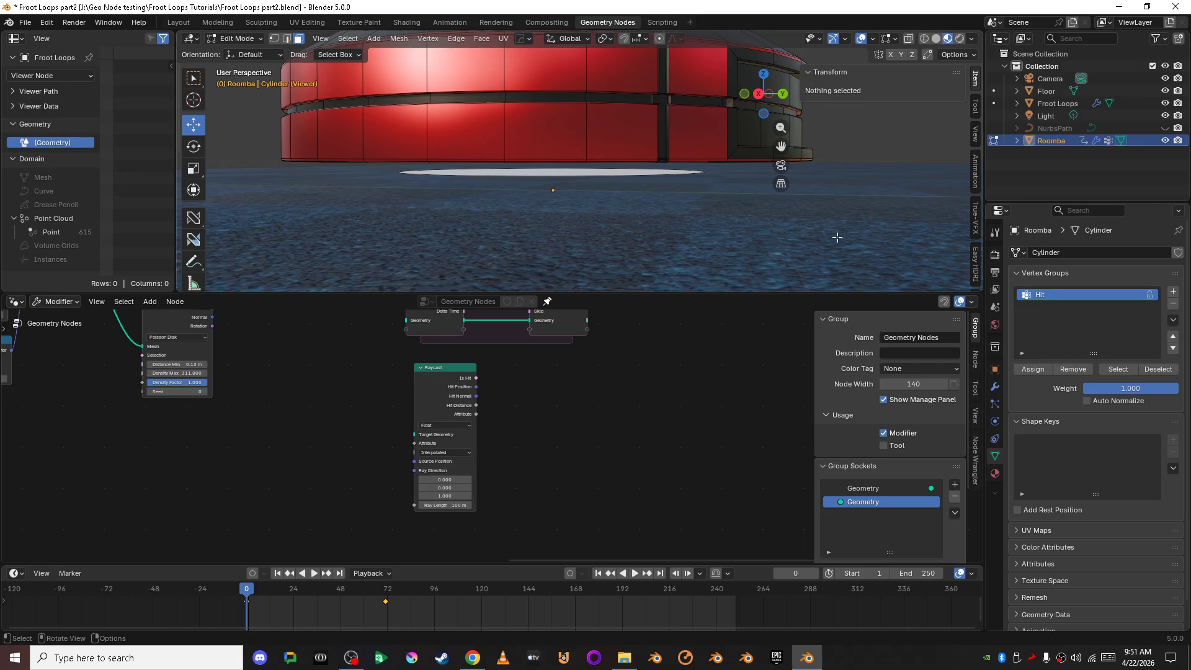
click(616, 175)
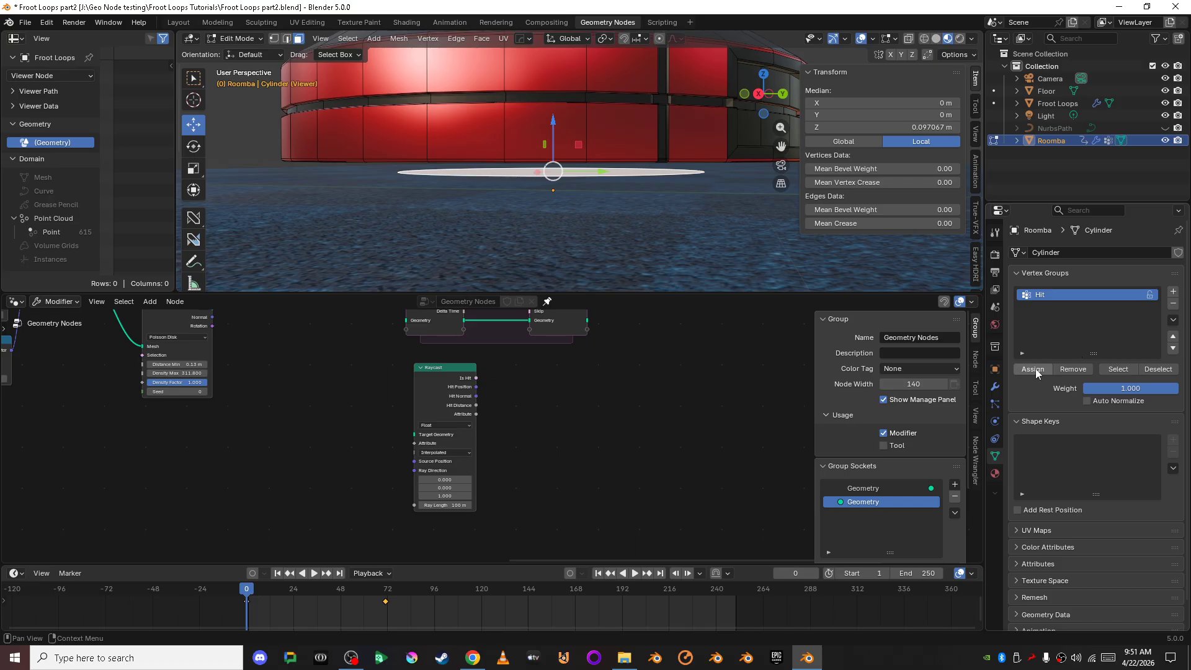
Check the Hit vertex group by deselecting and reselecting its assigned geometry, and clear the selection.
click(1157, 369)
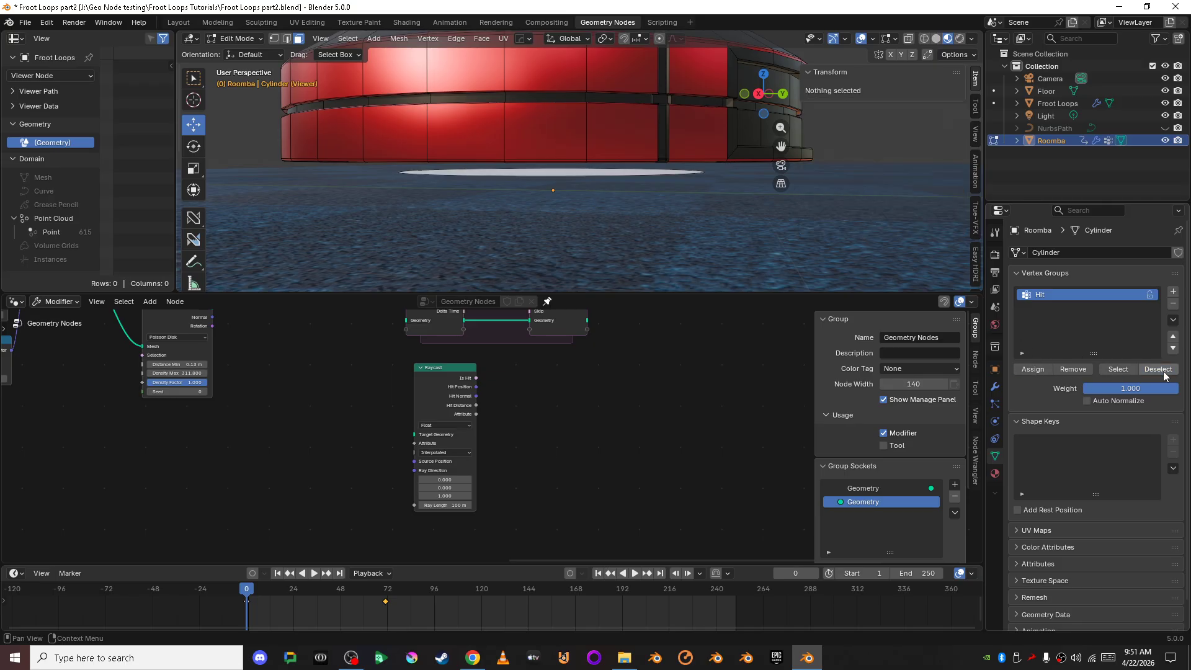
click(1116, 369)
scroll(361, 158, down, 3)
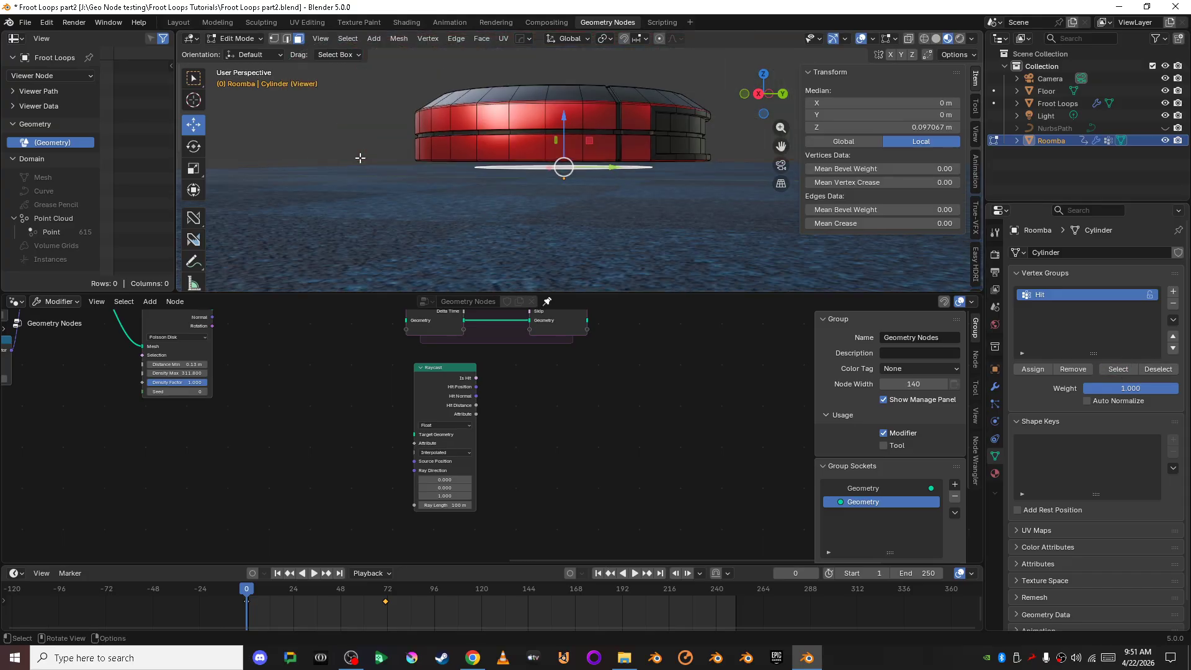
click(702, 80)
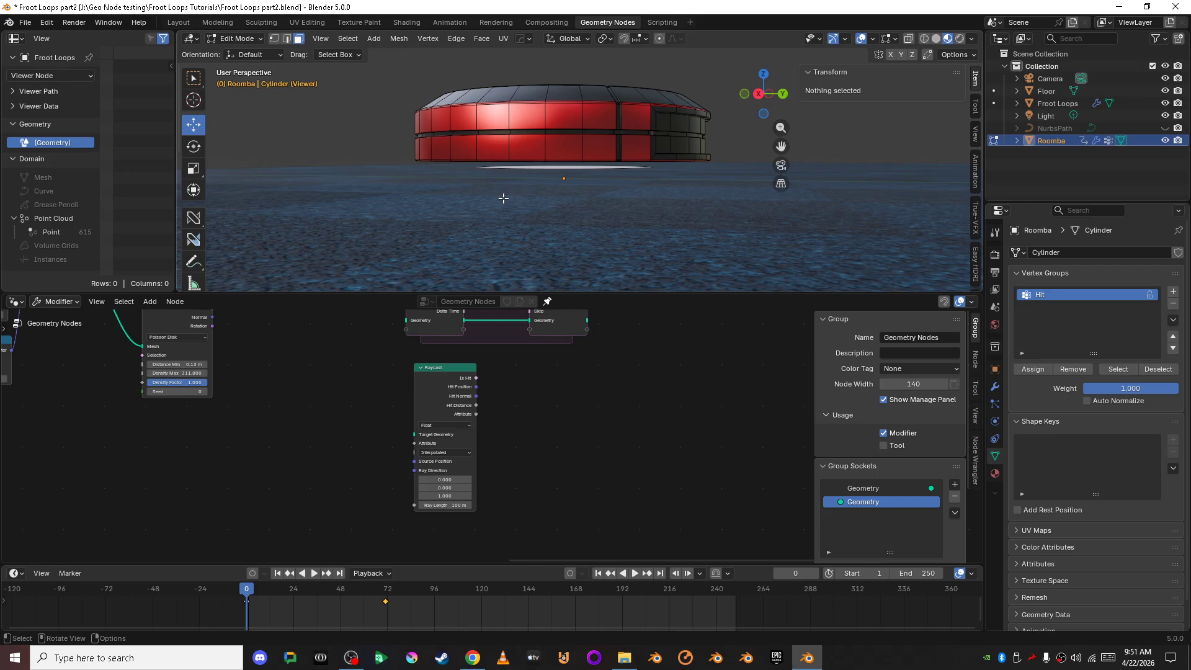
Return the Roomba from Edit Mode to Object Mode.
shift+middle_drag(607, 189, 567, 205)
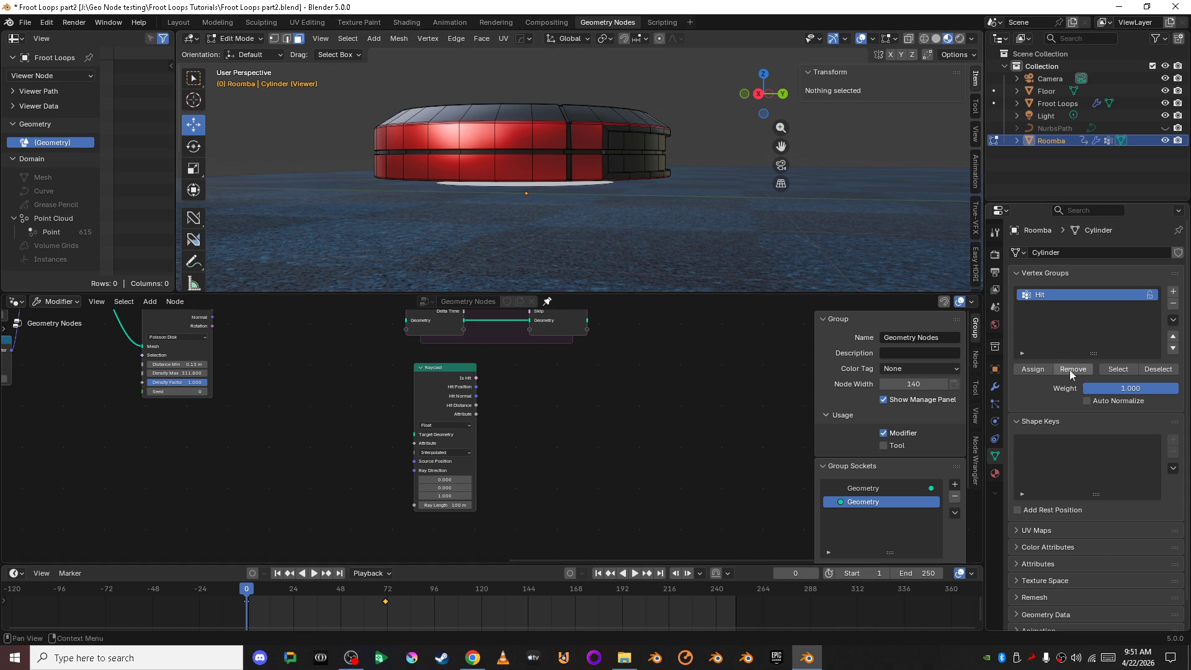
key(Tab)
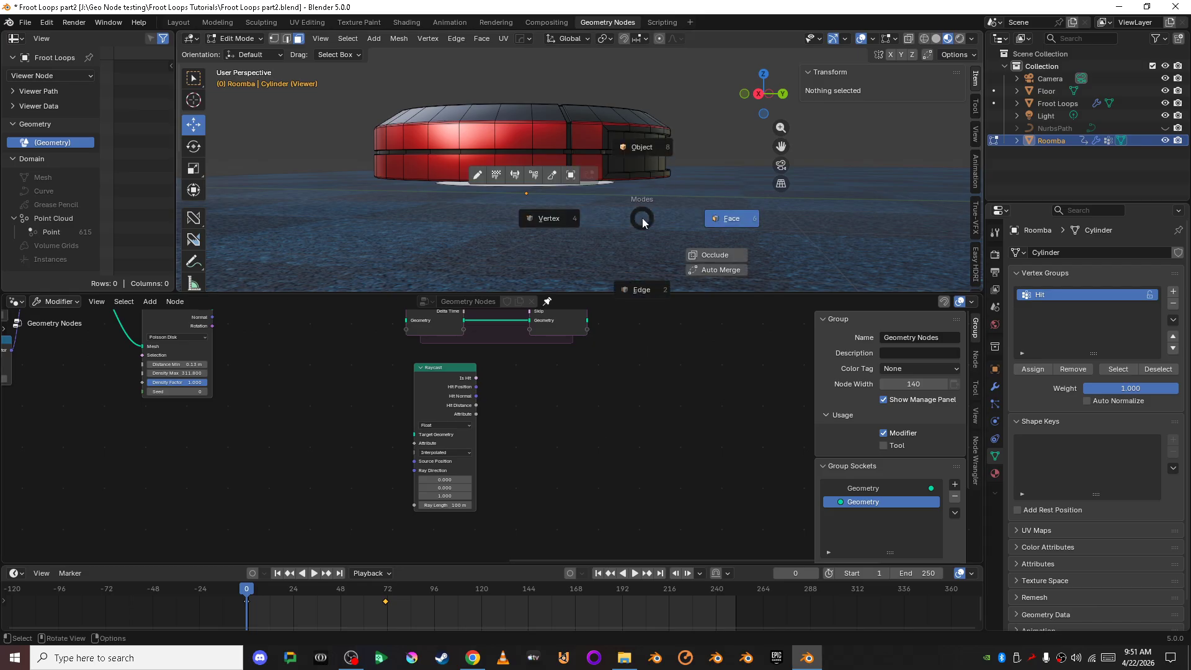
click(642, 30)
scroll(688, 422, down, 1)
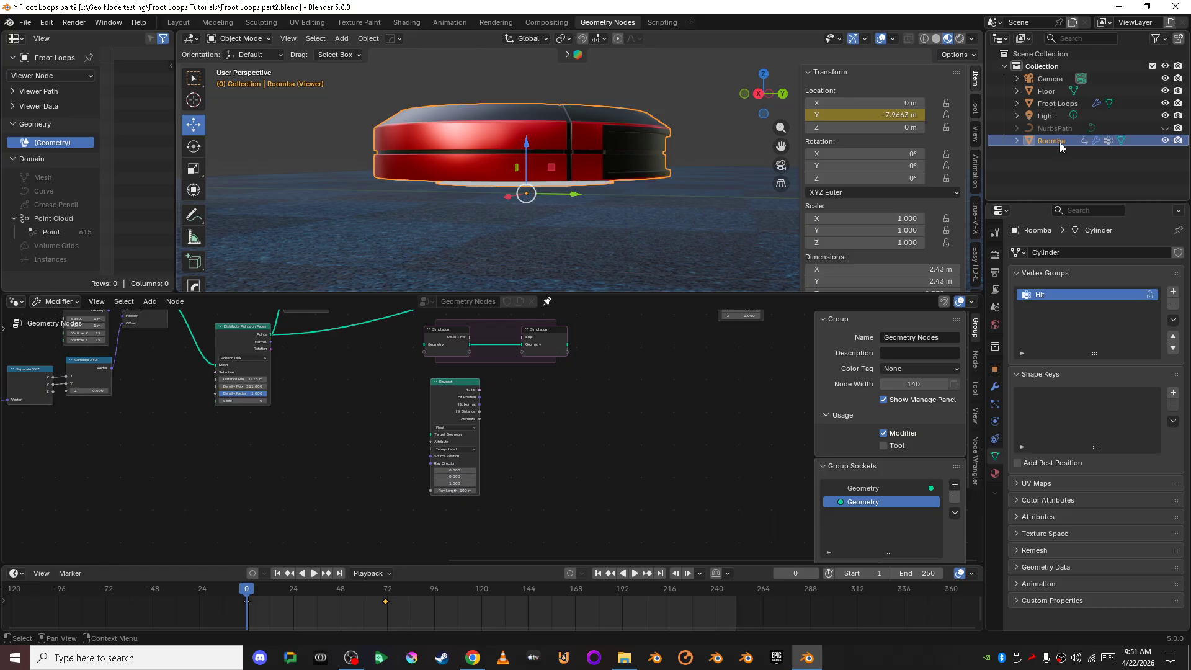
Bring the Roomba object into the node tree as an Object Info node and set its transform space to Relative.
drag(1059, 143, 286, 452)
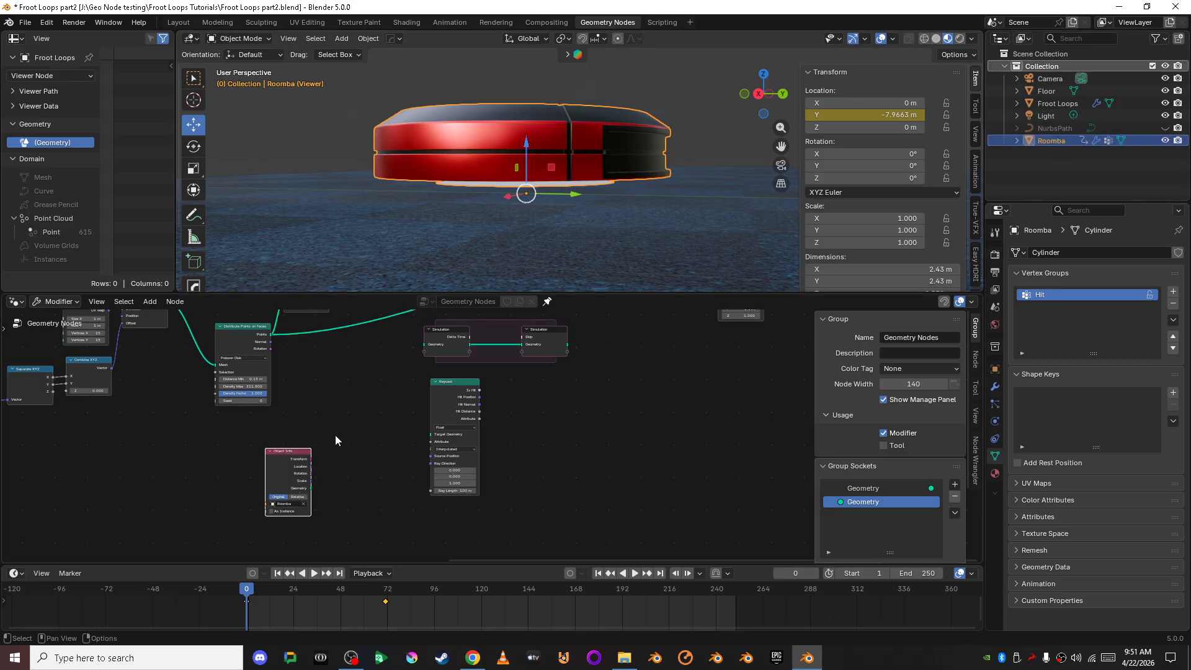
click(336, 436)
scroll(337, 437, up, 1)
middle_drag(304, 484, 396, 405)
click(363, 426)
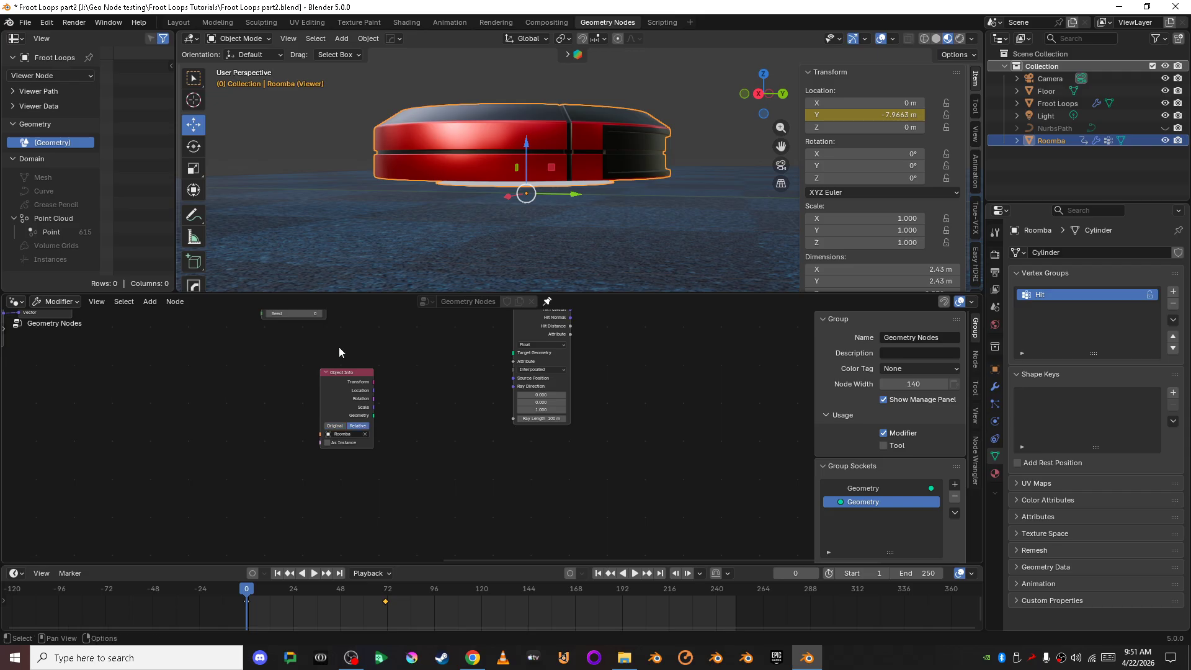
Move the Object Info node farther from the Raycast node and link its Geometry output to Raycast's Target Geometry.
drag(339, 373, 273, 384)
click(385, 422)
scroll(384, 423, up, 1)
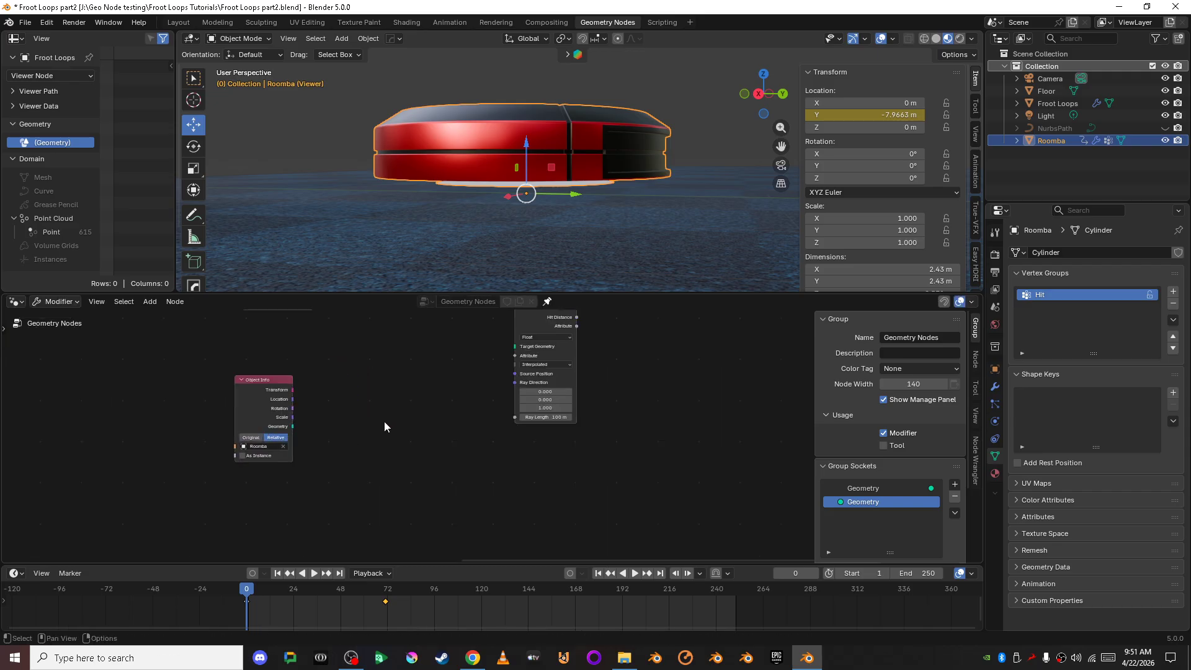
scroll(311, 431, up, 2)
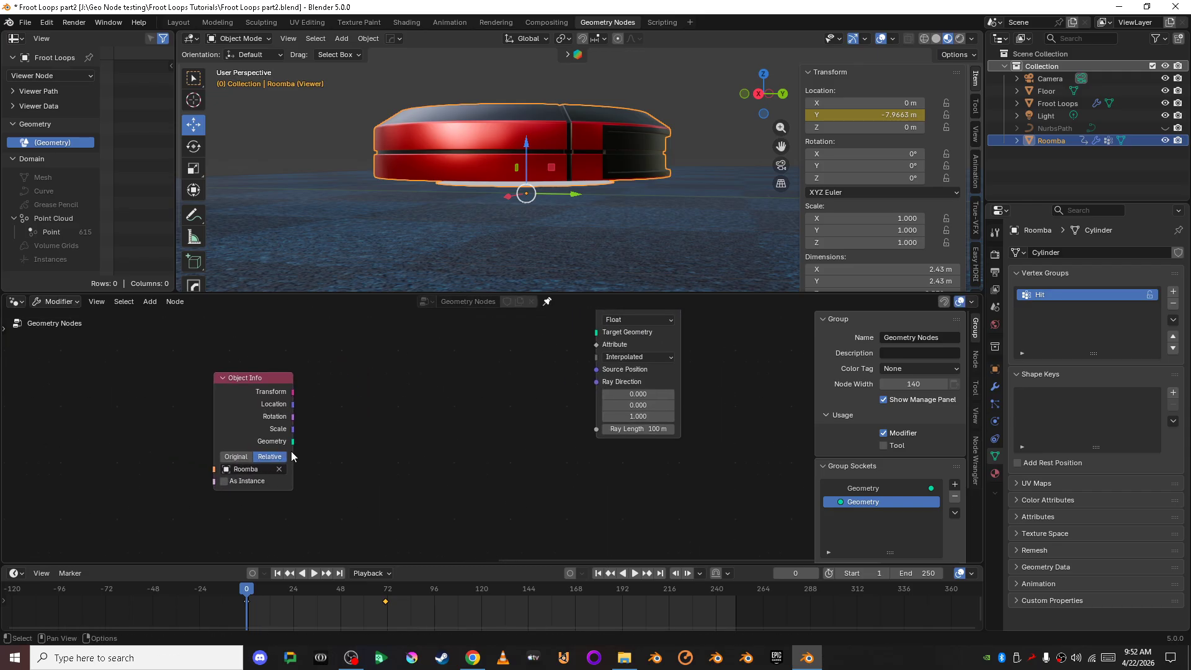
drag(293, 442, 594, 338)
Add a Named Attribute node just below the link between the Object Info and Raycast nodes.
scroll(604, 447, down, 4)
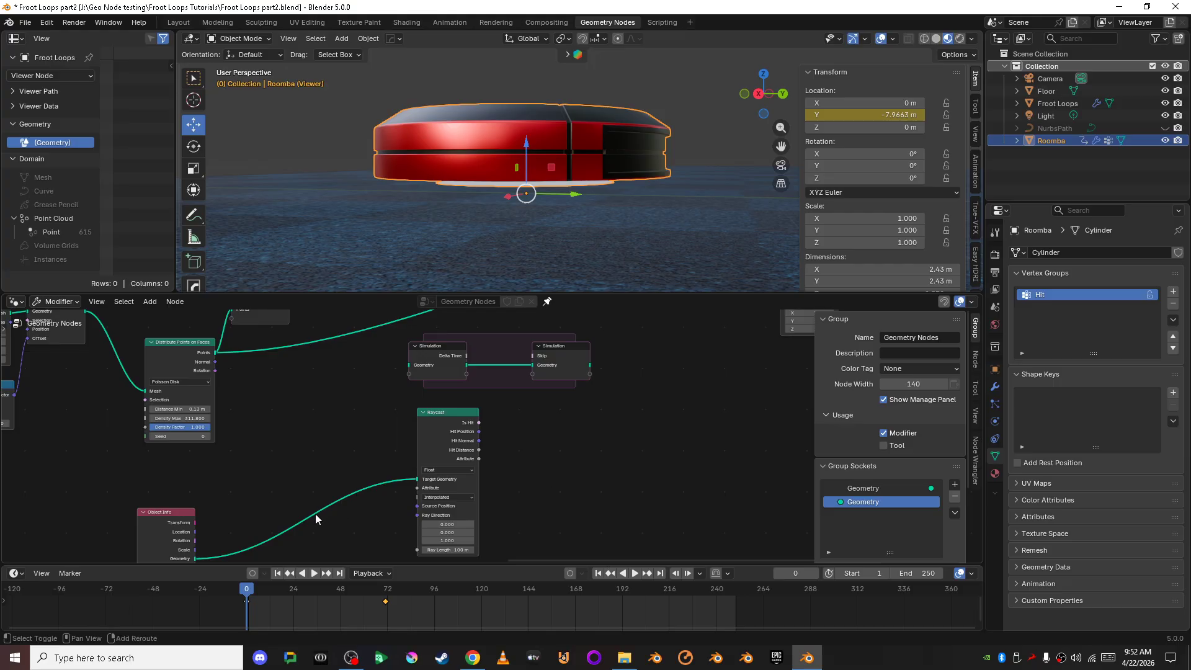
middle_drag(315, 513, 442, 419)
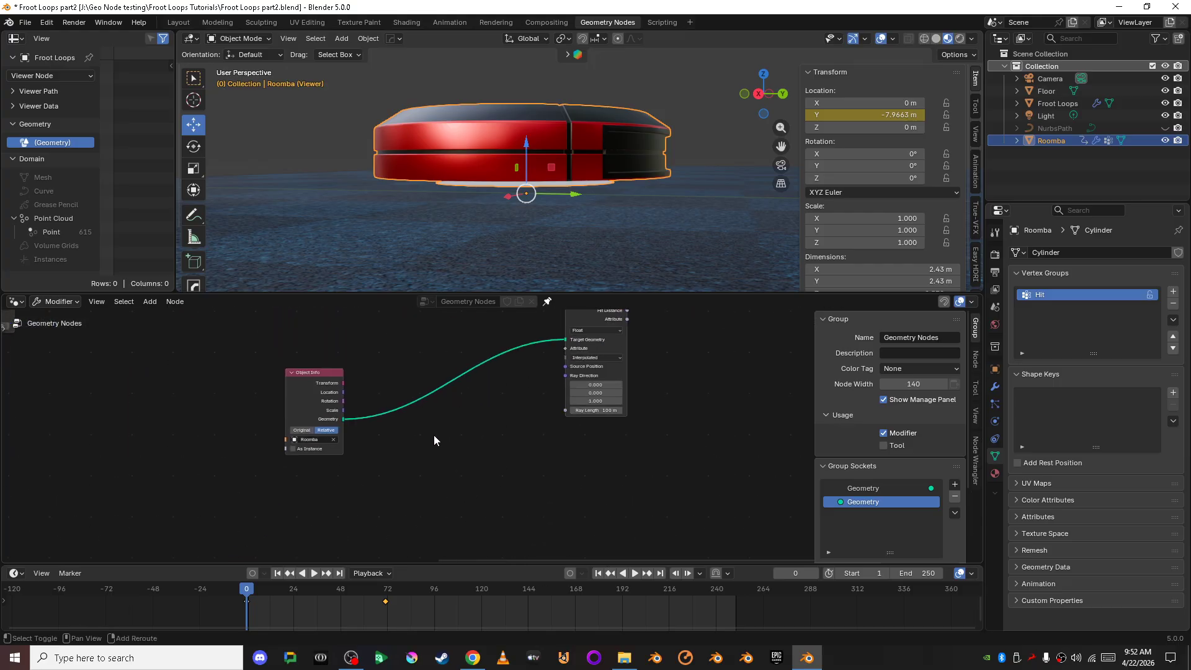
key(shift+a)
click(403, 293)
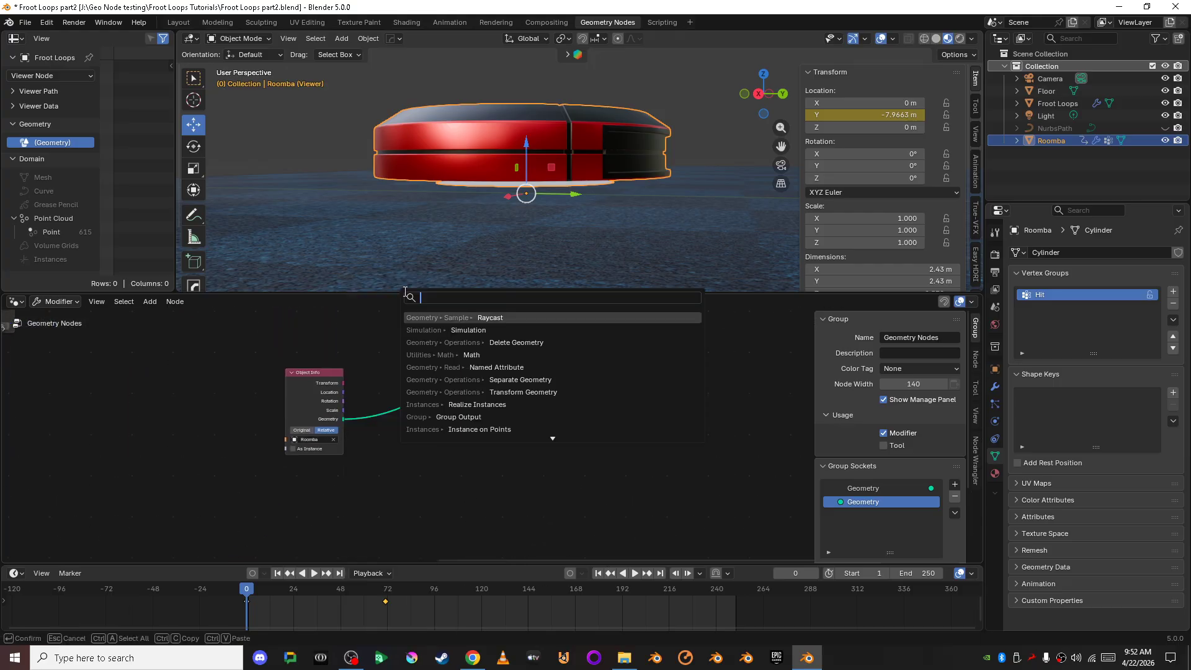
text(att)
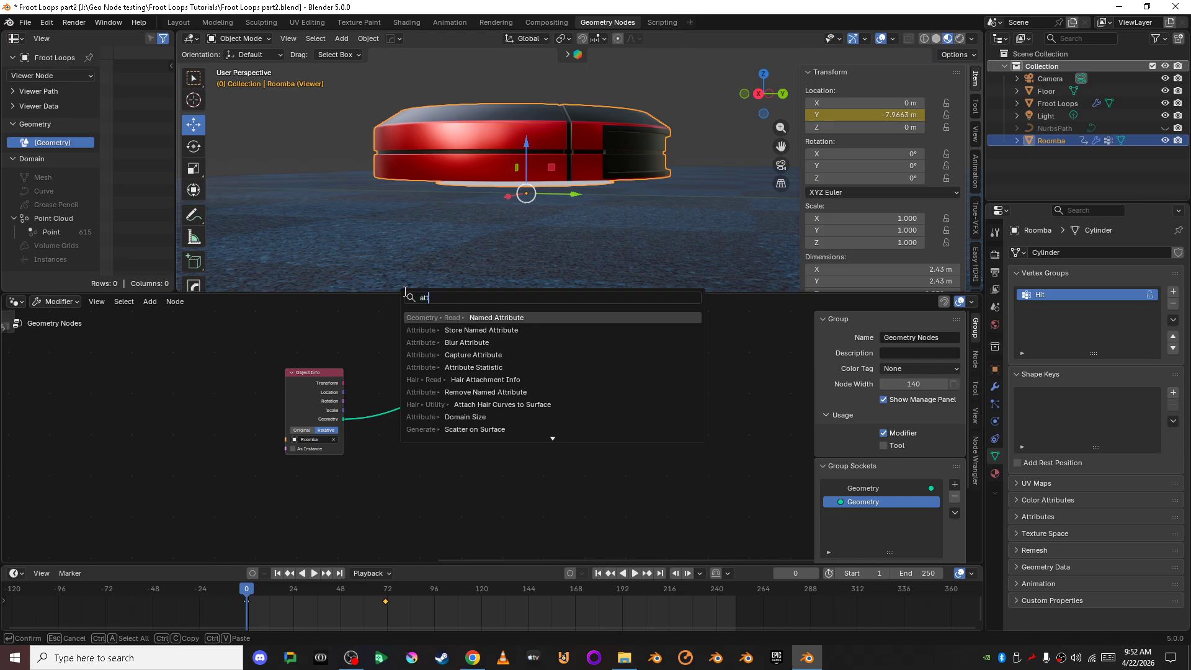
click(505, 317)
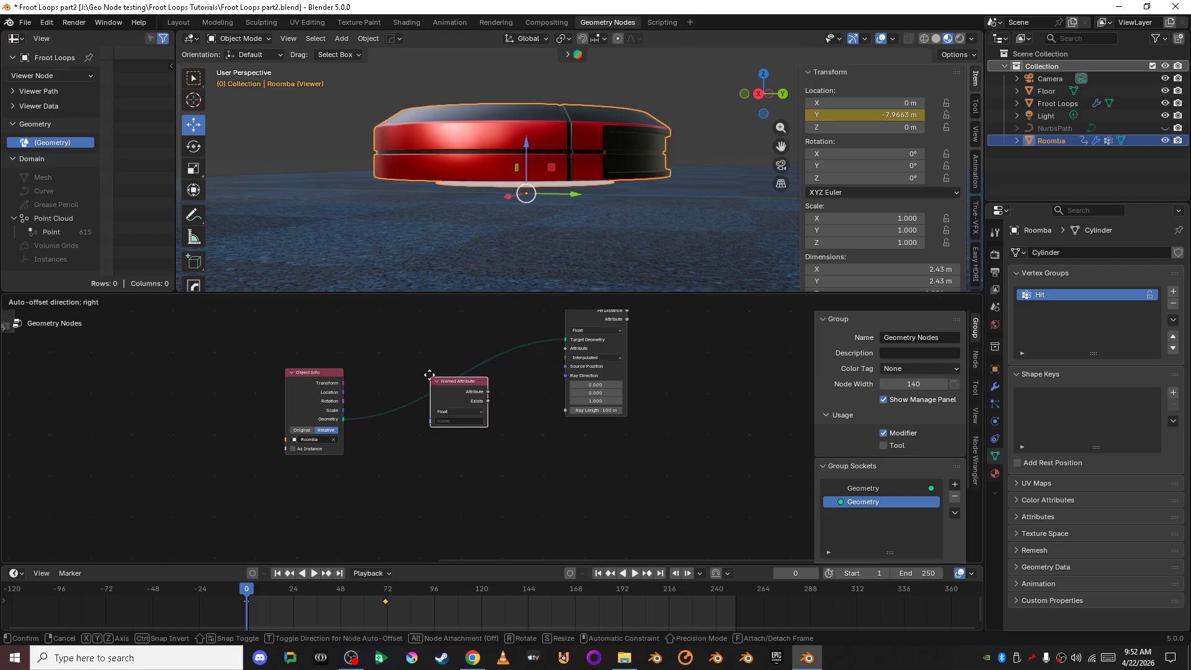
click(378, 438)
Set the Named Attribute's name to Hit and move the node beneath the Object Info node.
scroll(428, 487, up, 3)
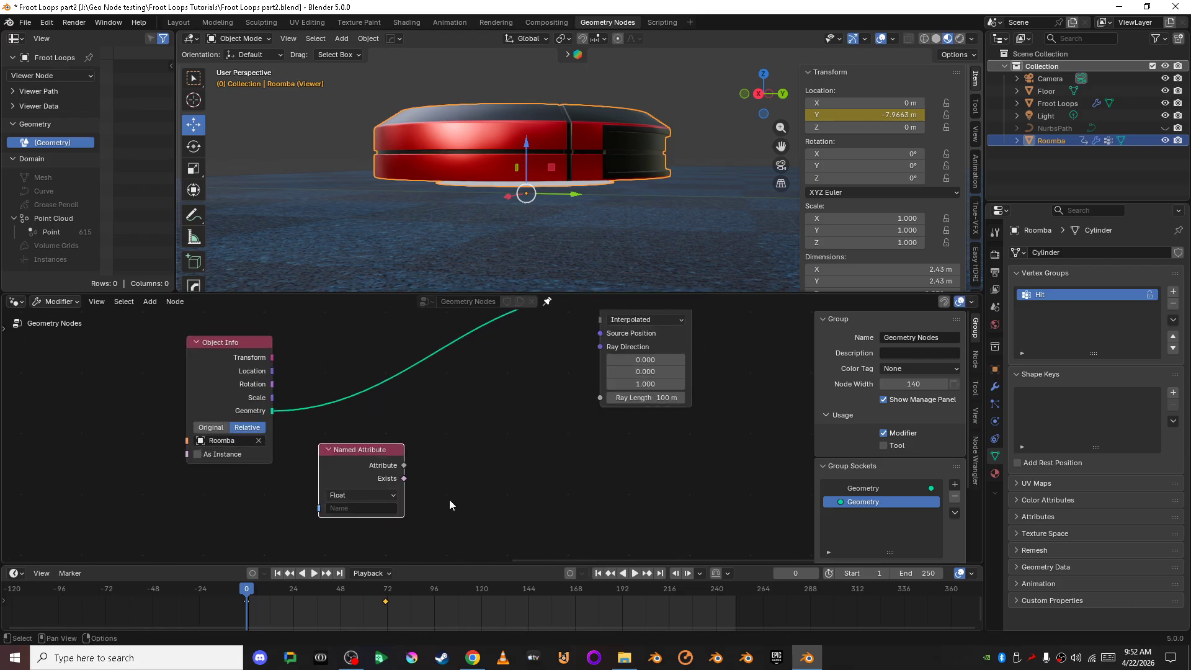
click(366, 509)
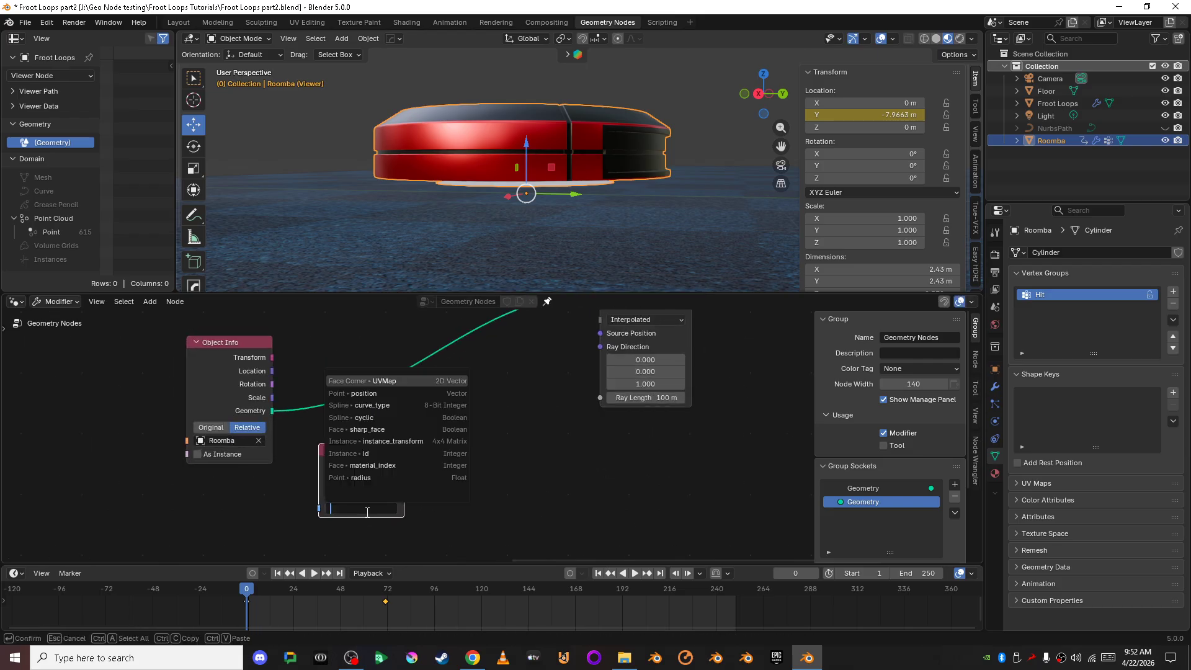
text(Hit)
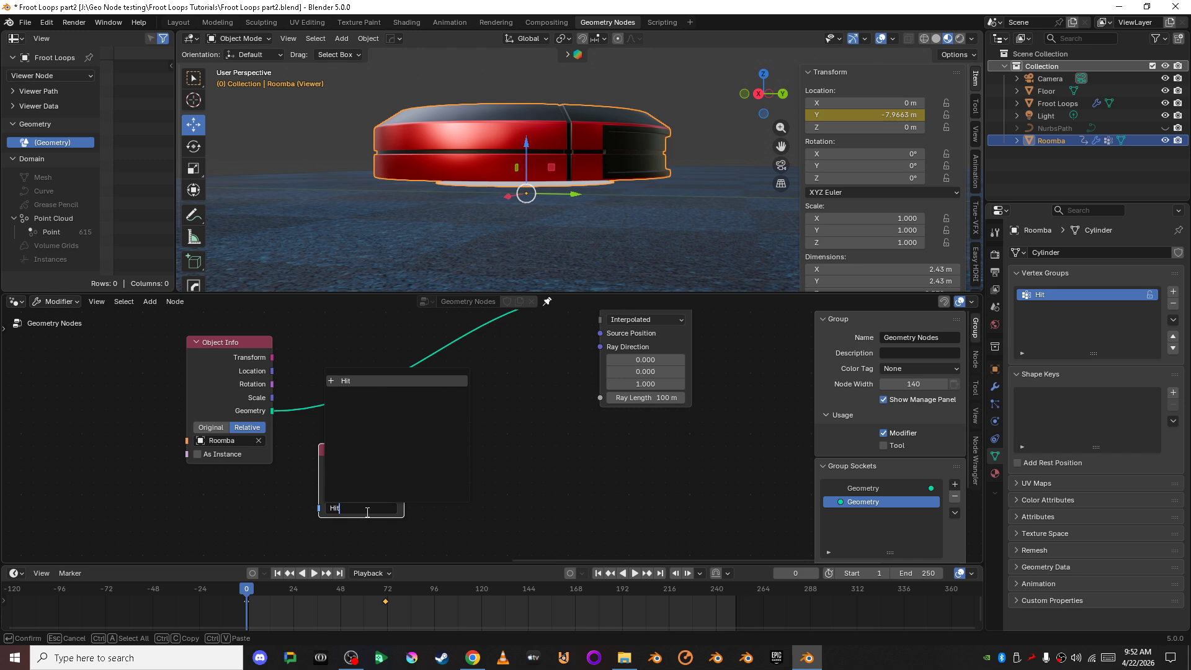
key(Return)
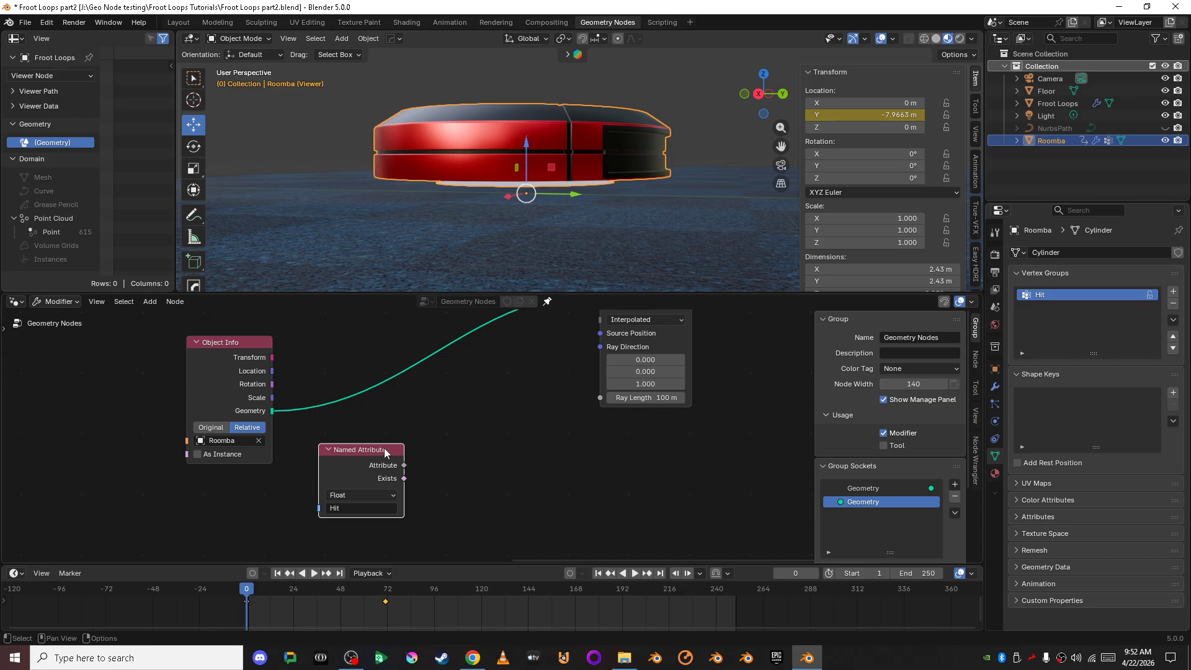
drag(381, 449, 290, 475)
click(469, 504)
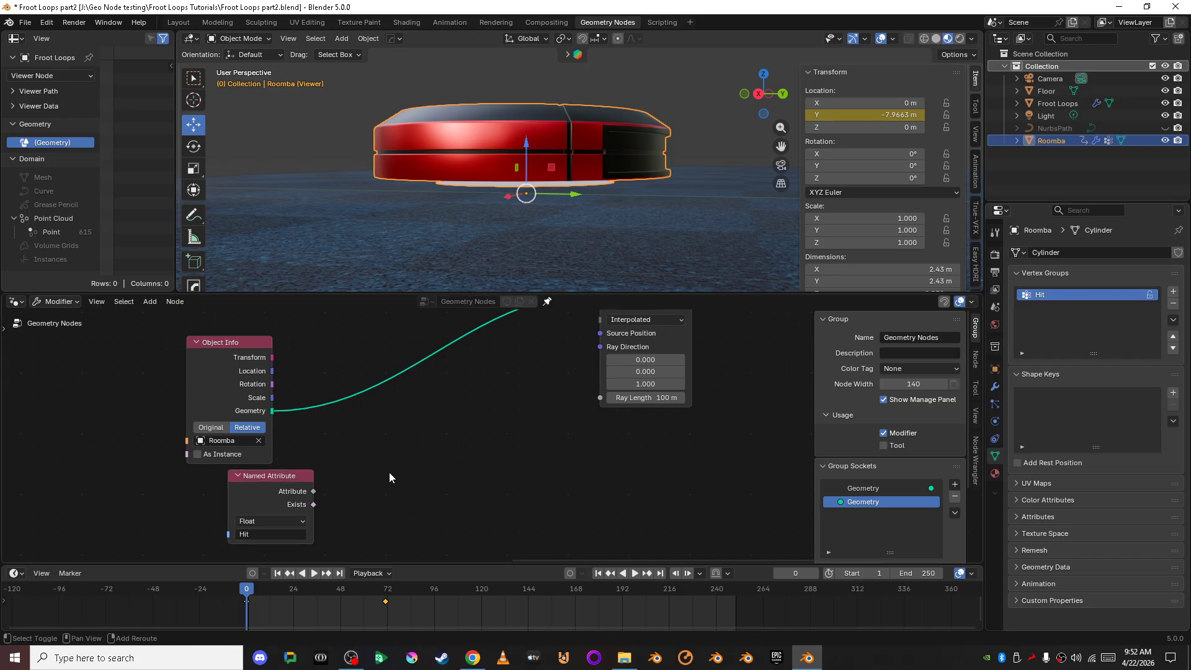
Insert a Separate Geometry node into the geometry link between Object Info and Raycast.
key(shift+a)
click(367, 289)
text(setp)
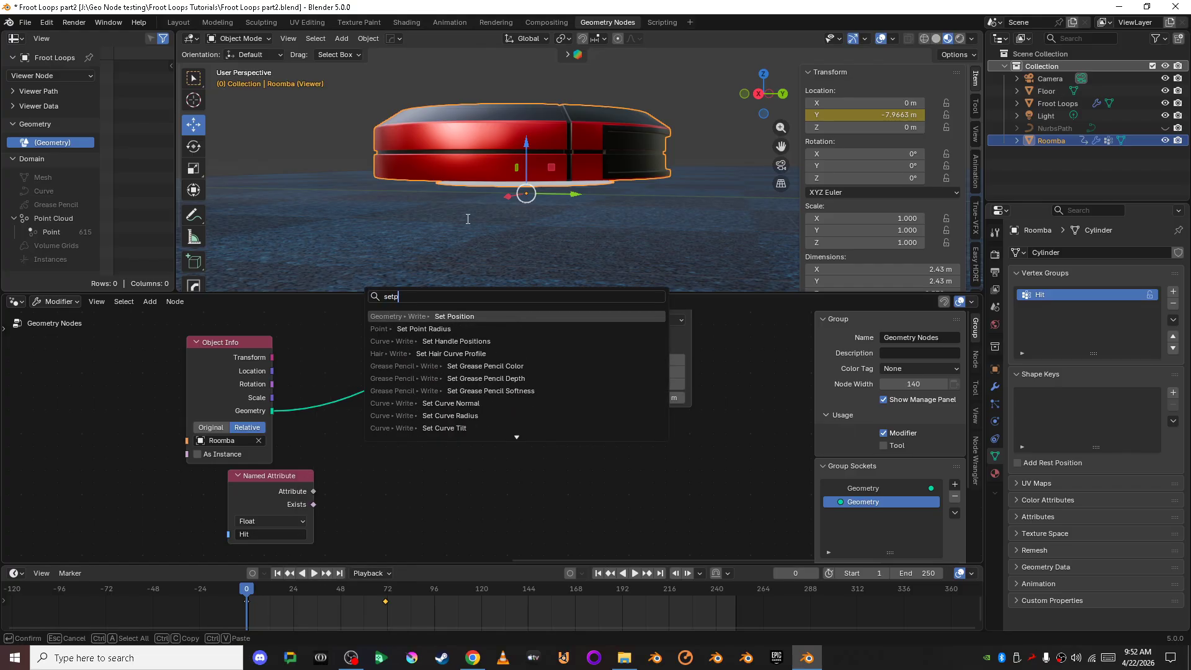
key(BackSpace)
key(BackSpace)
key(BackSpace)
key(BackSpace)
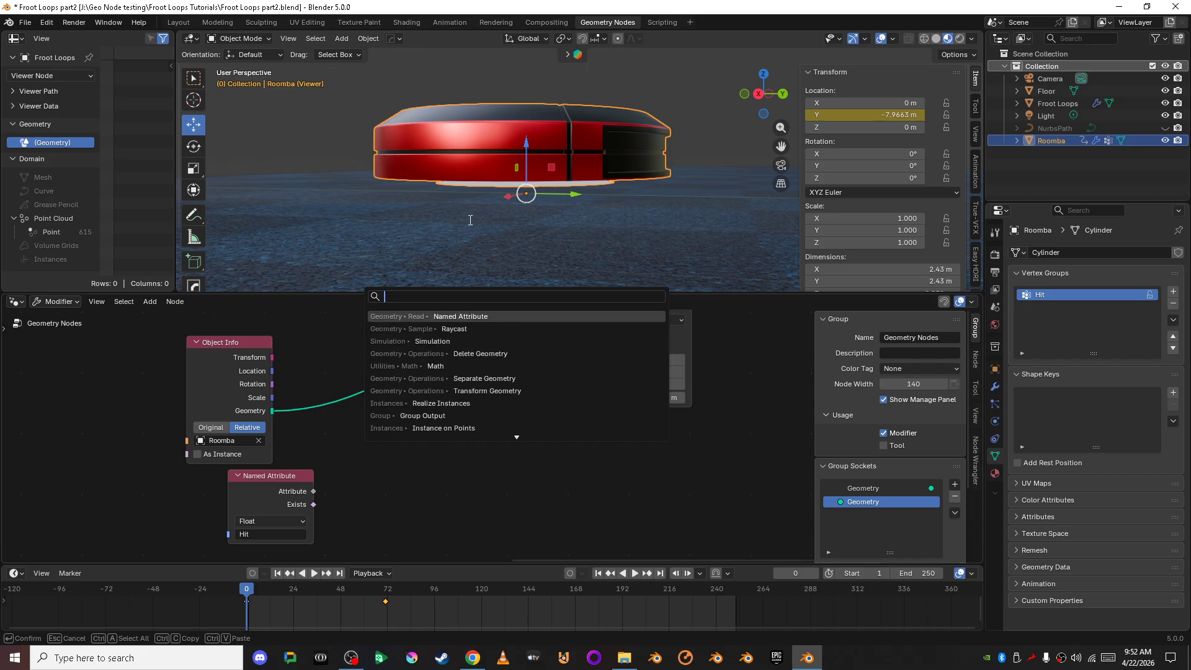
text(de)
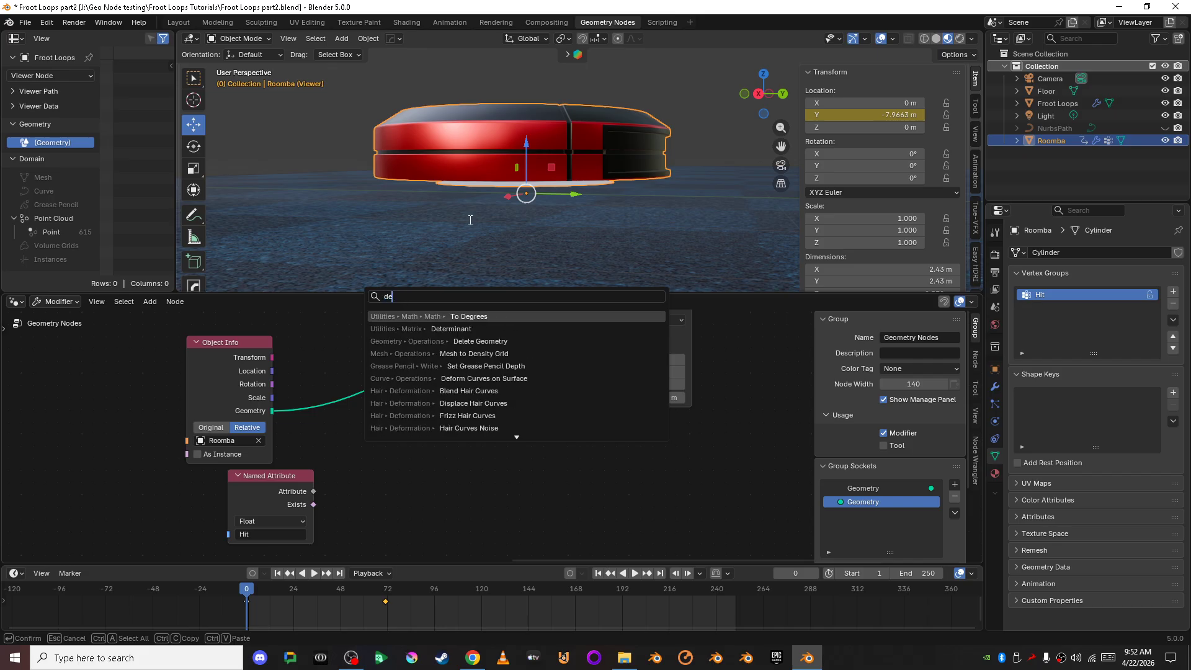
text(se)
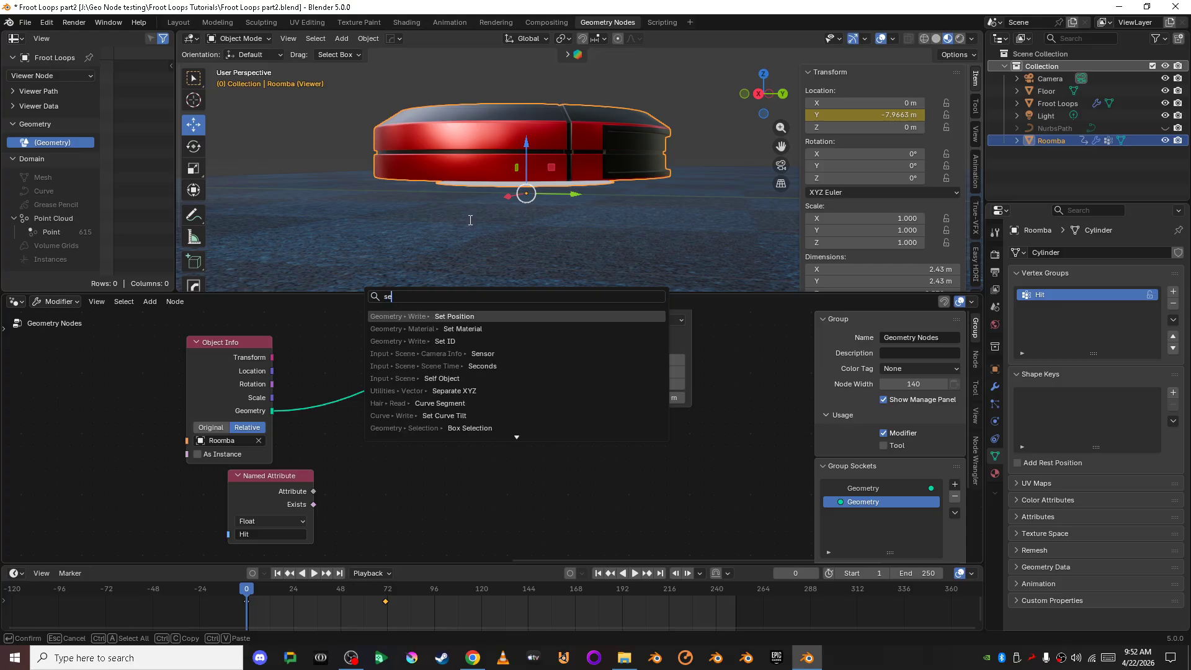
text(perate)
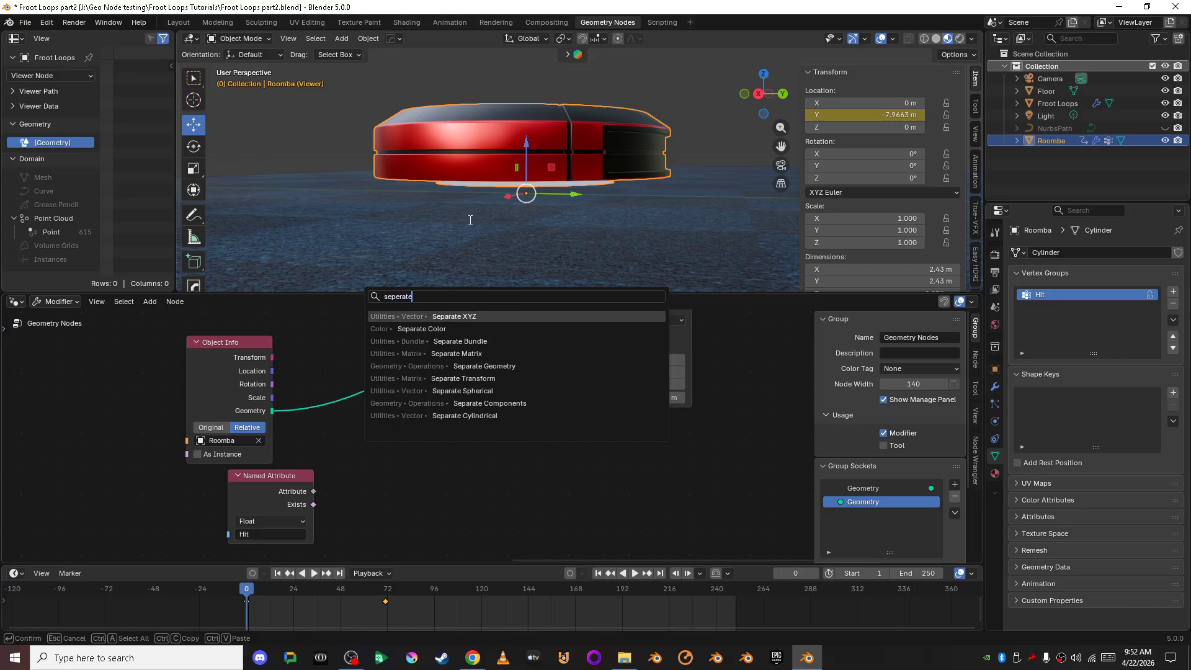
text( g)
key(Return)
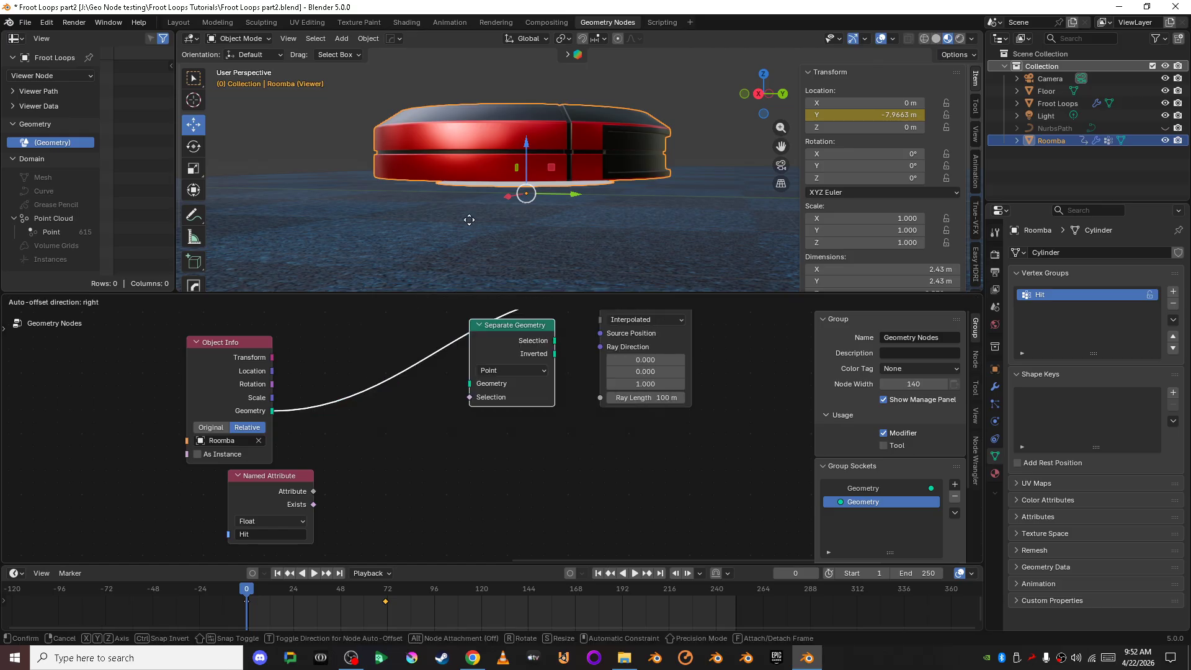
click(406, 308)
Set the Separate Geometry domain to Face and link the Named Attribute's Attribute output to its Selection input.
click(401, 417)
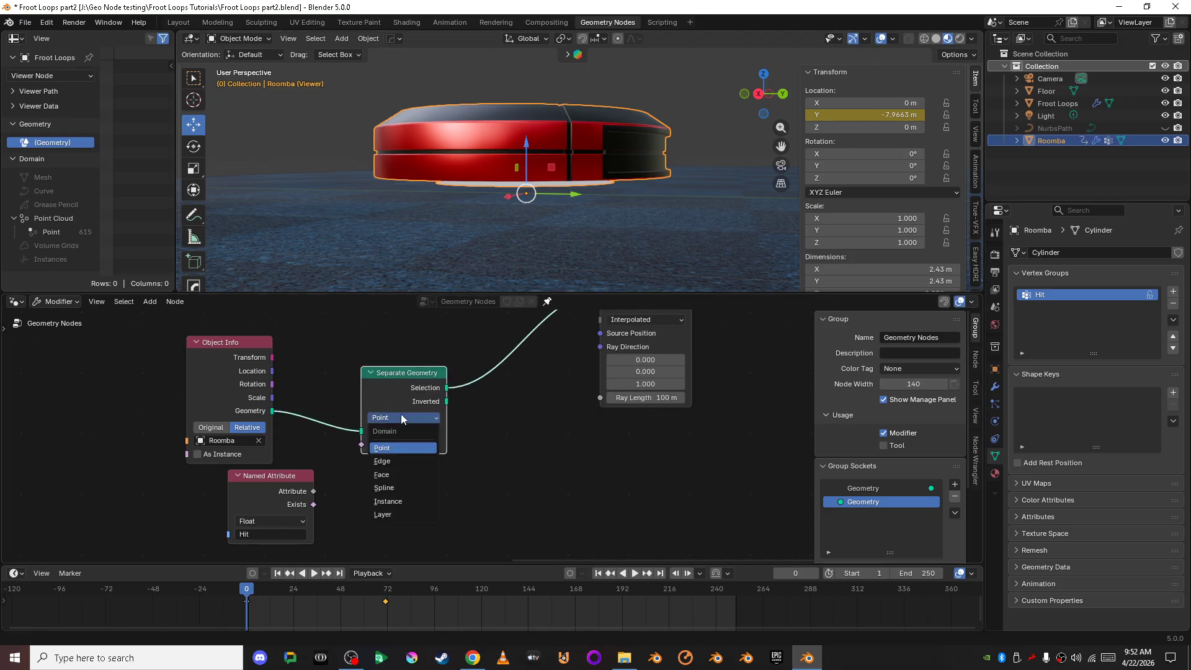
click(406, 474)
click(502, 494)
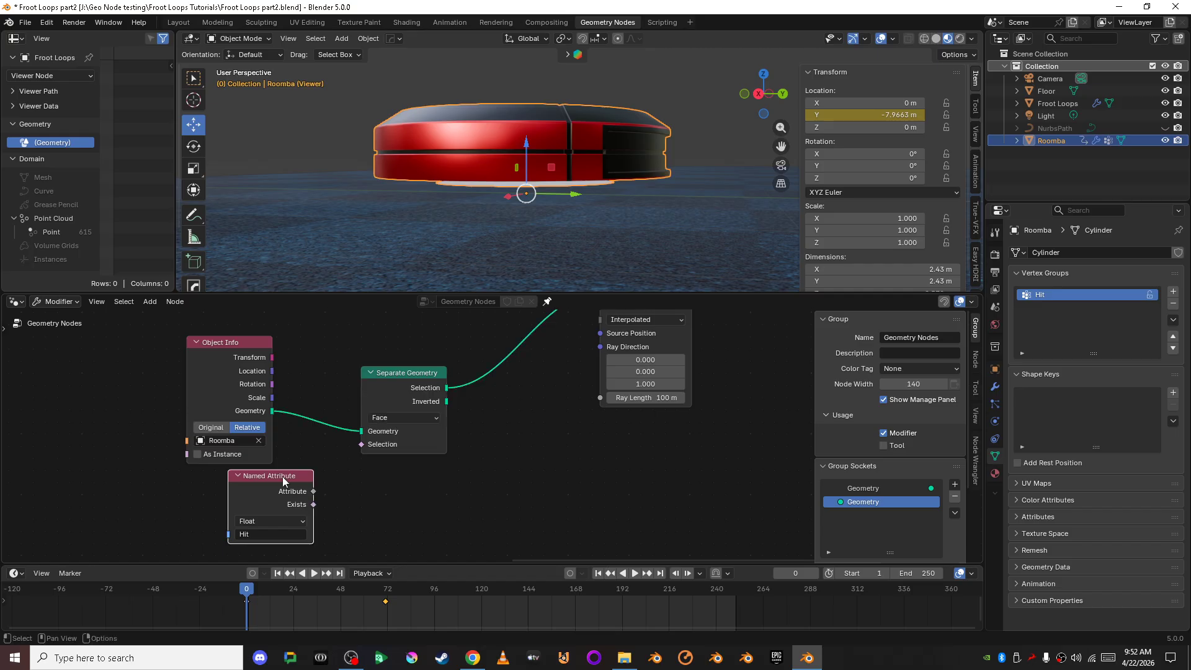
drag(281, 476, 356, 453)
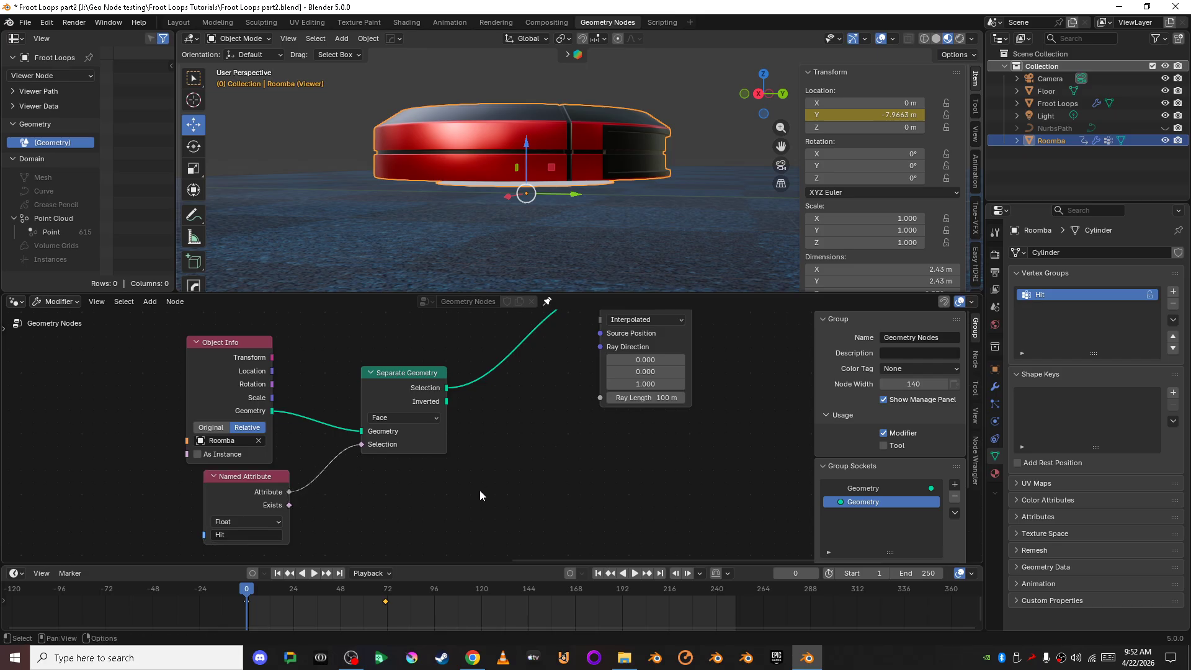
Preview the Separate Geometry selection through a Viewer node, inspecting the Roomba from above in Solid and Material Preview shading.
scroll(479, 491, down, 1)
click(422, 395)
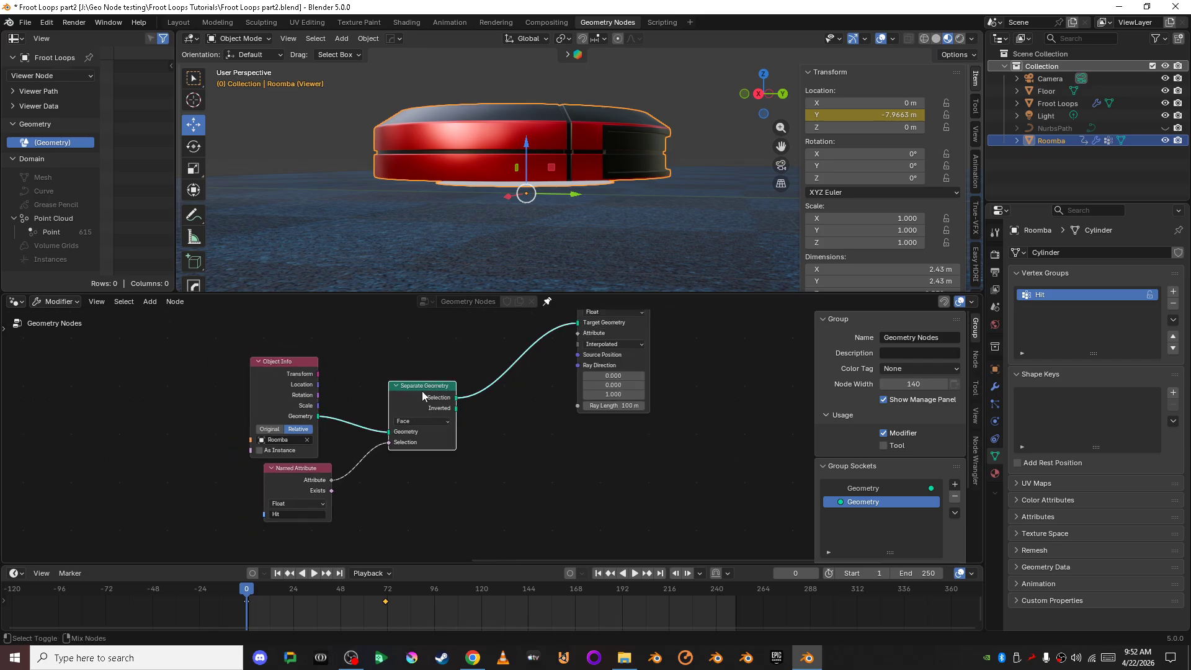
ctrl+shift+click(422, 395)
scroll(650, 154, down, 4)
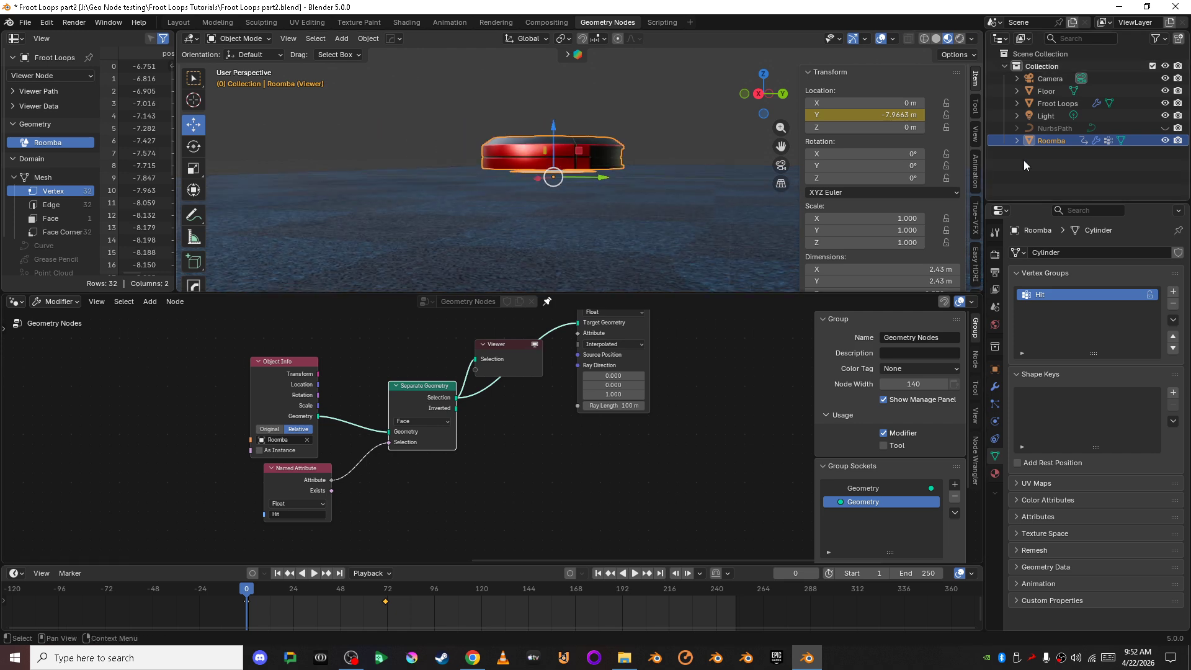
click(680, 109)
mouse_move(678, 89)
middle_down()
mouse_move(627, 122)
mouse_move(811, 60)
middle_up()
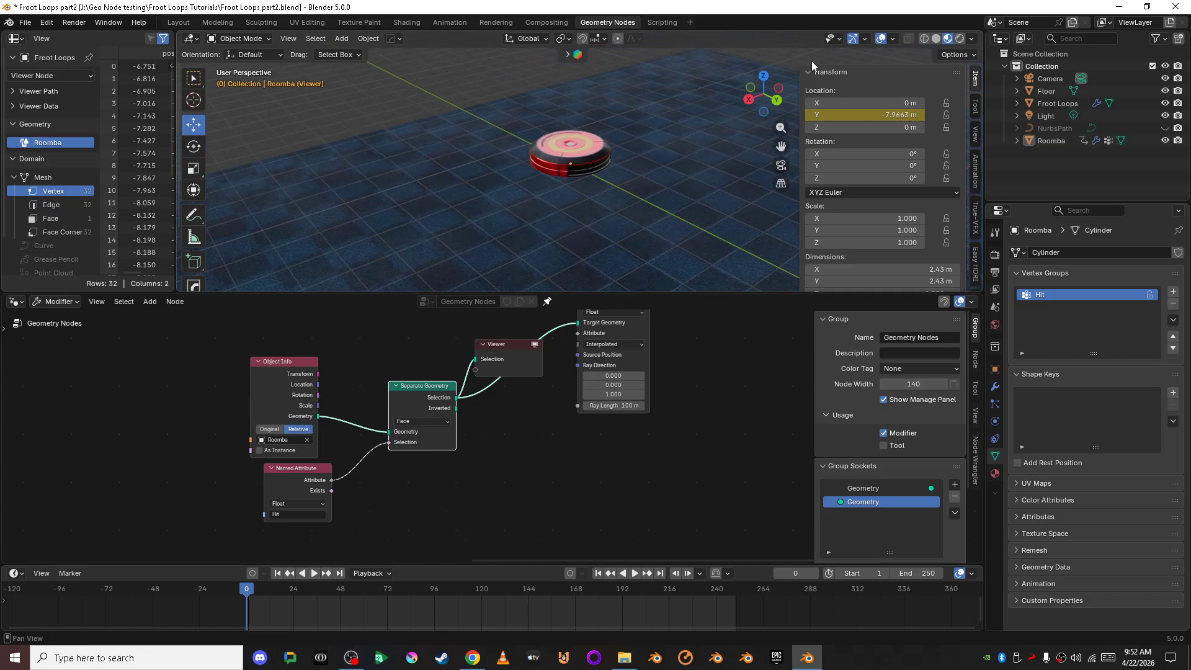
click(937, 39)
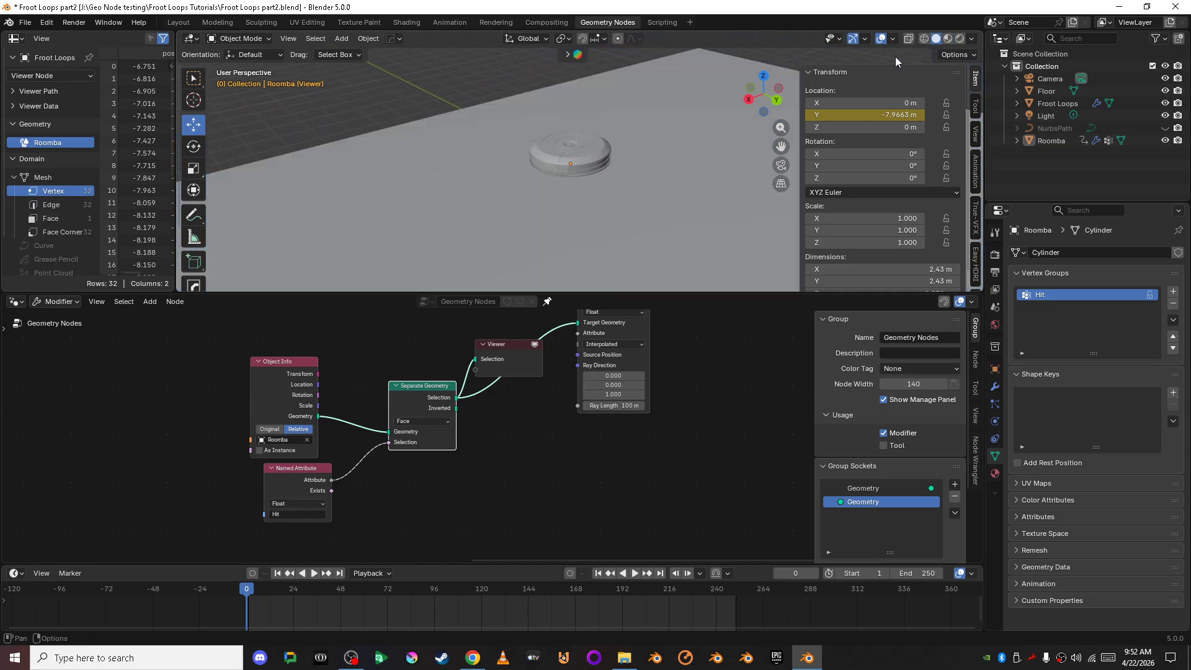
click(948, 38)
Move the Viewer node below the link between Separate Geometry and Raycast.
click(507, 478)
scroll(507, 478, up, 5)
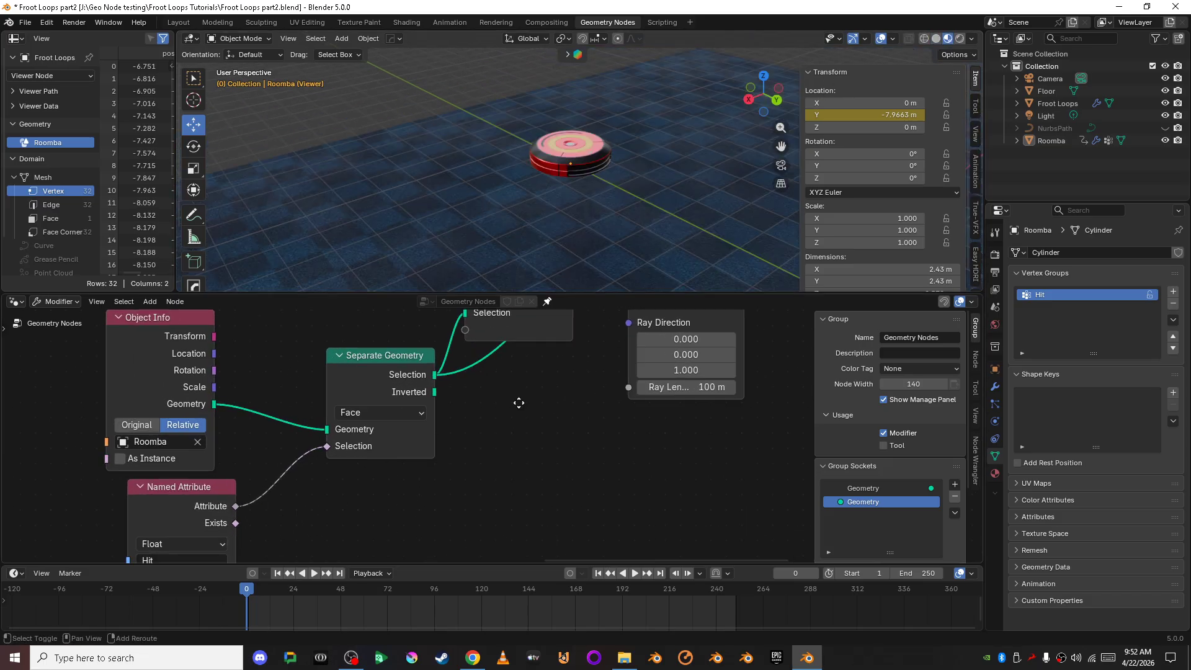
middle_drag(518, 404, 491, 471)
click(481, 385)
drag(480, 386, 526, 528)
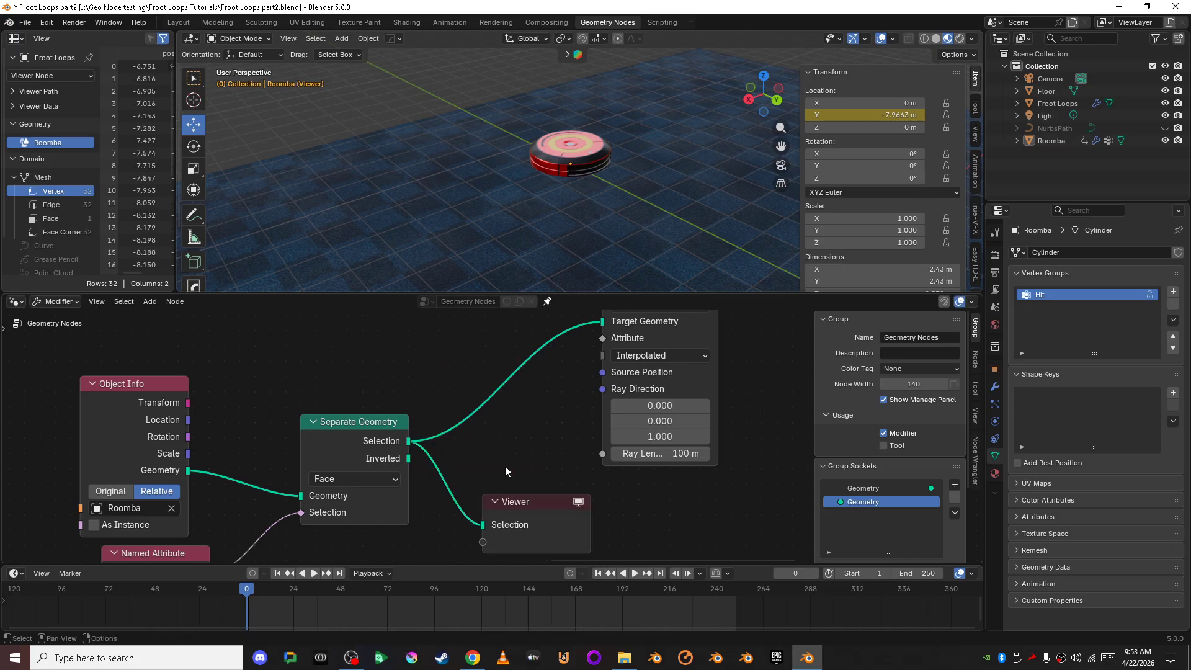
View the Roomba from a low side angle and move the Named Attribute node slightly away from Separate Geometry.
scroll(505, 466, down, 2)
scroll(587, 229, up, 3)
middle_drag(586, 230, 627, 210)
middle_drag(329, 476, 370, 420)
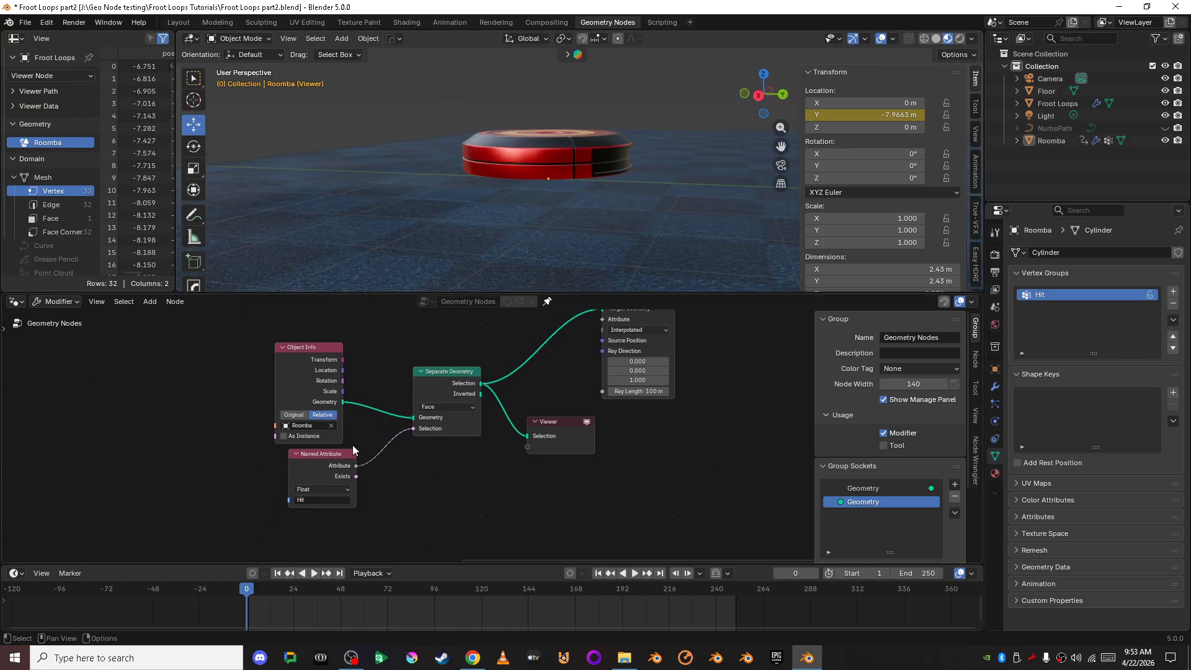
drag(340, 454, 328, 461)
Link Separate Geometry's Inverted output to the Viewer in place of Selection to preview the faces outside the Hit group.
shift+middle_drag(664, 406, 545, 454)
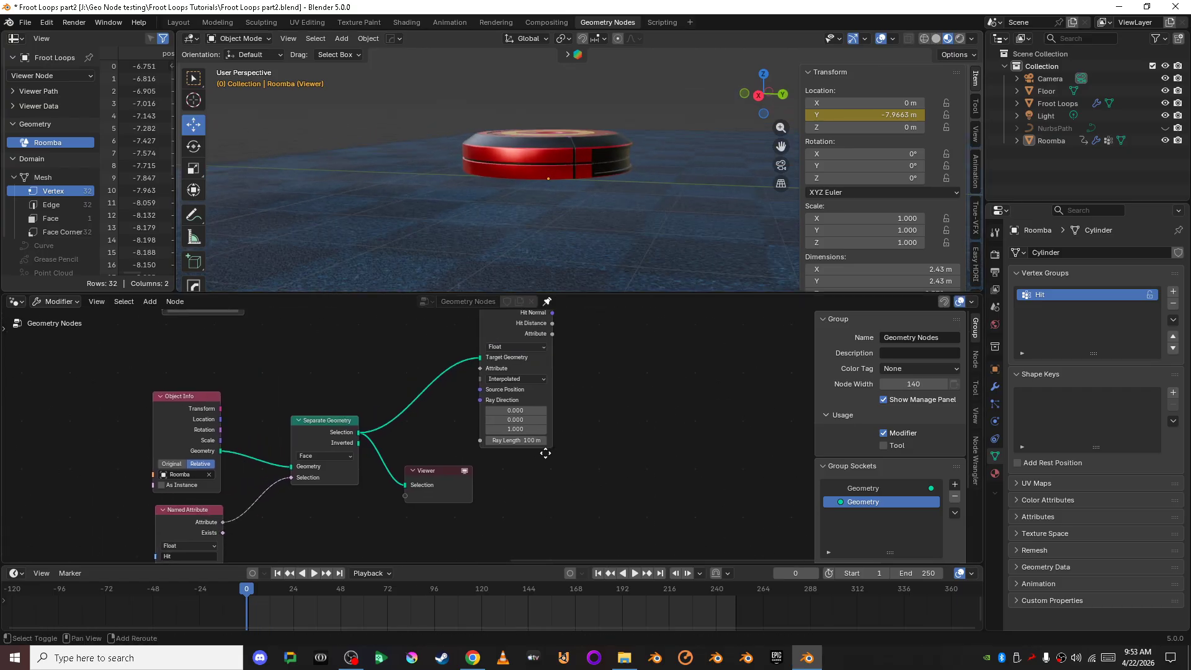
scroll(558, 452, down, 3)
shift+middle_drag(600, 390, 473, 507)
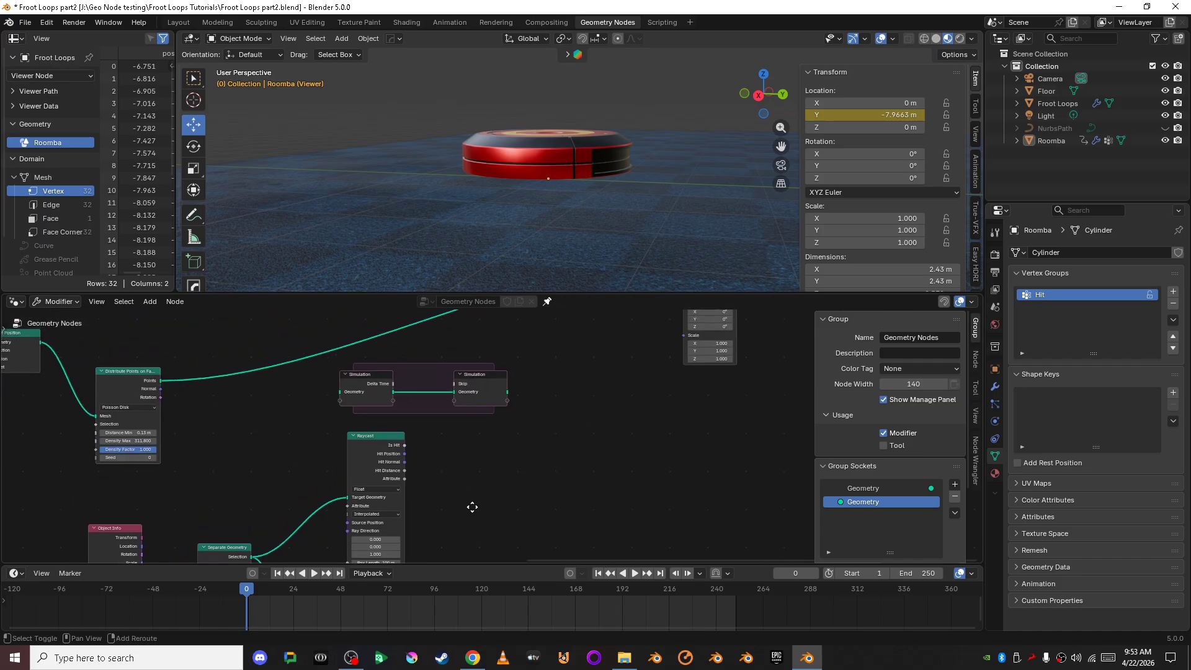
shift+middle_drag(522, 375, 556, 404)
scroll(563, 409, up, 4)
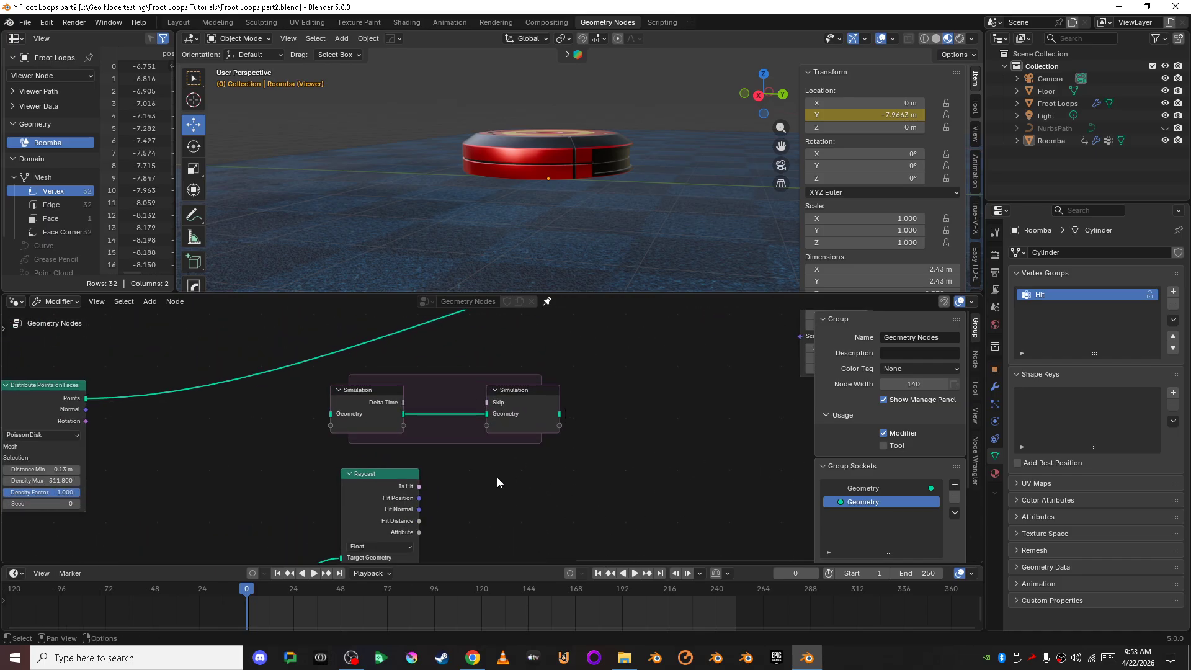
shift+middle_drag(487, 491, 572, 479)
click(449, 430)
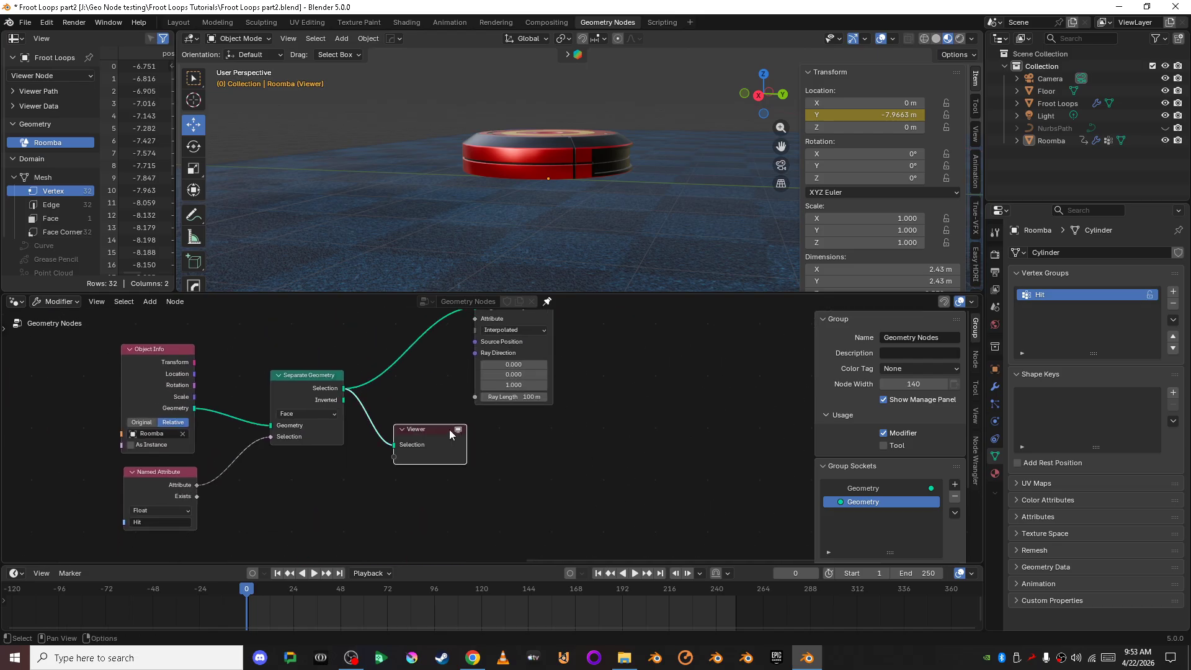
drag(343, 400, 389, 450)
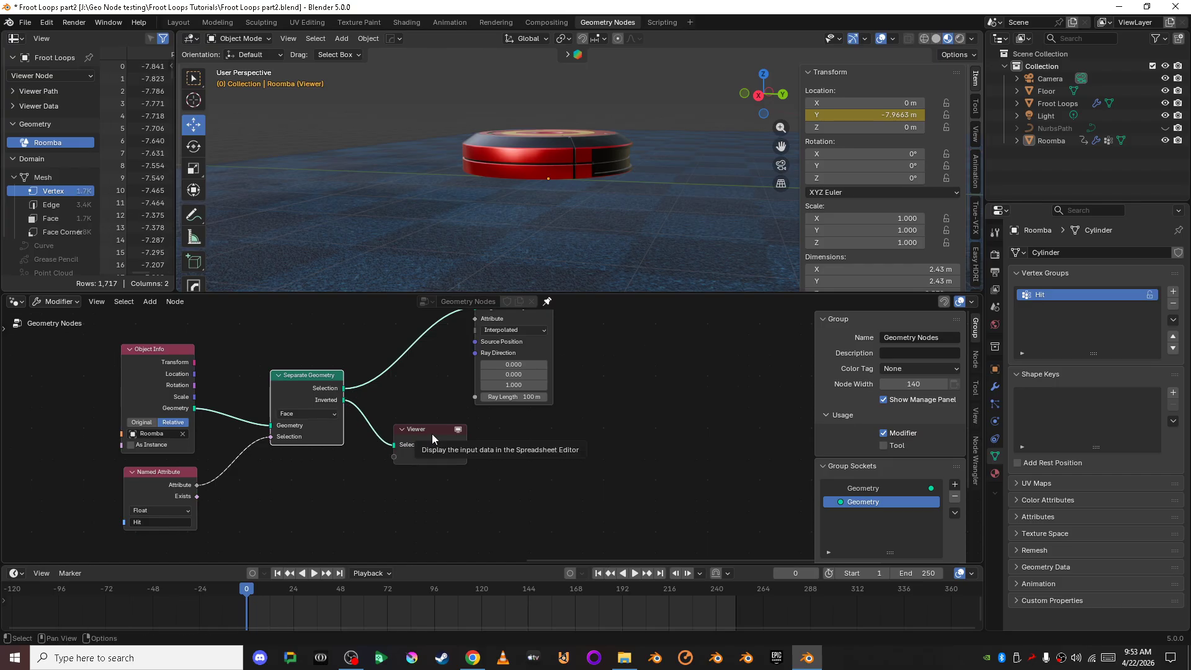
Check the Face data of Separate Geometry's Selection output in the spreadsheet, then that of its Inverted output, through the Viewer.
drag(343, 388, 397, 448)
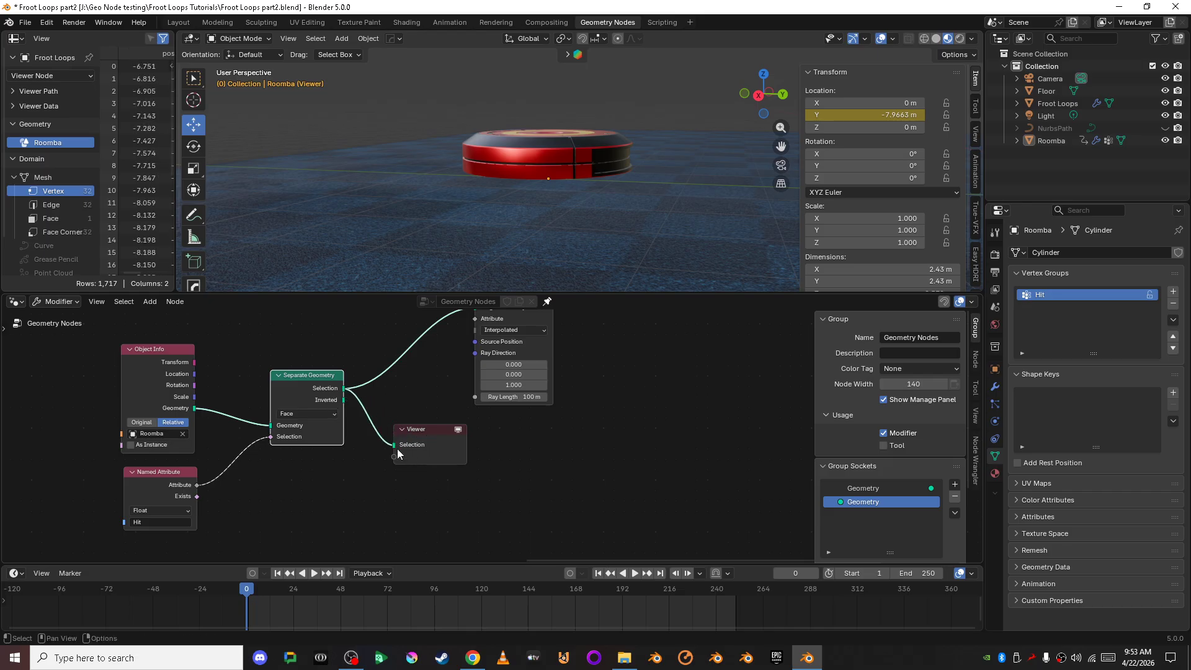
click(50, 219)
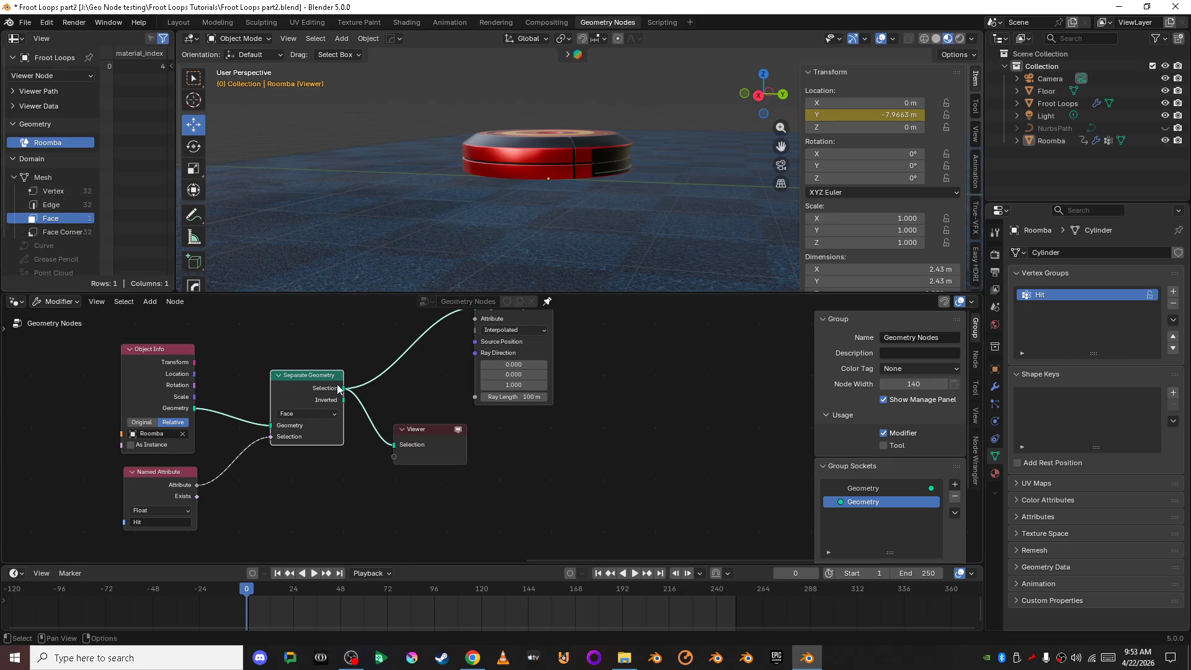
drag(343, 400, 386, 444)
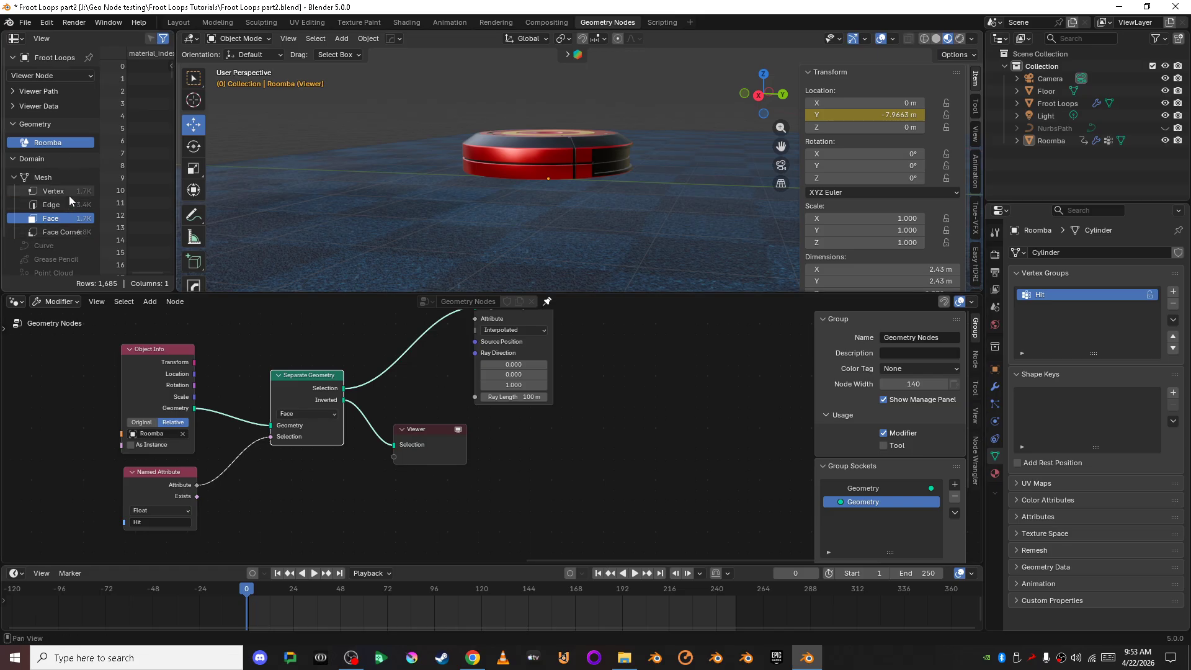
Delete the Viewer node and move the Raycast node closer to Separate Geometry.
click(496, 449)
click(425, 439)
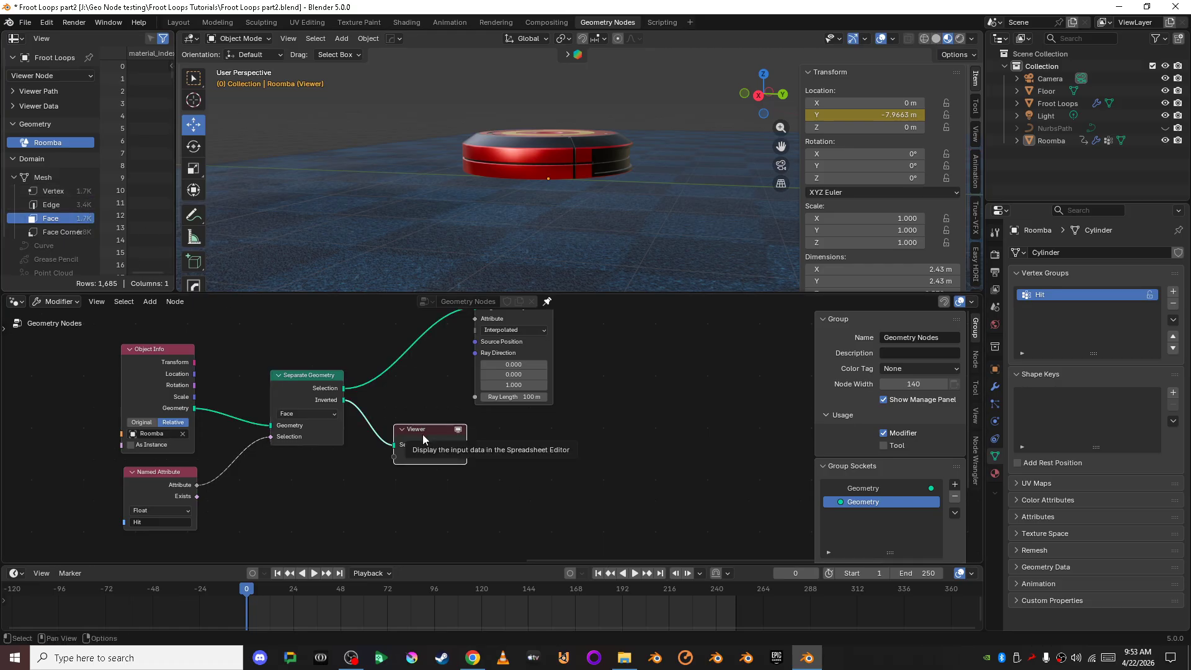
key(x)
scroll(478, 435, down, 5)
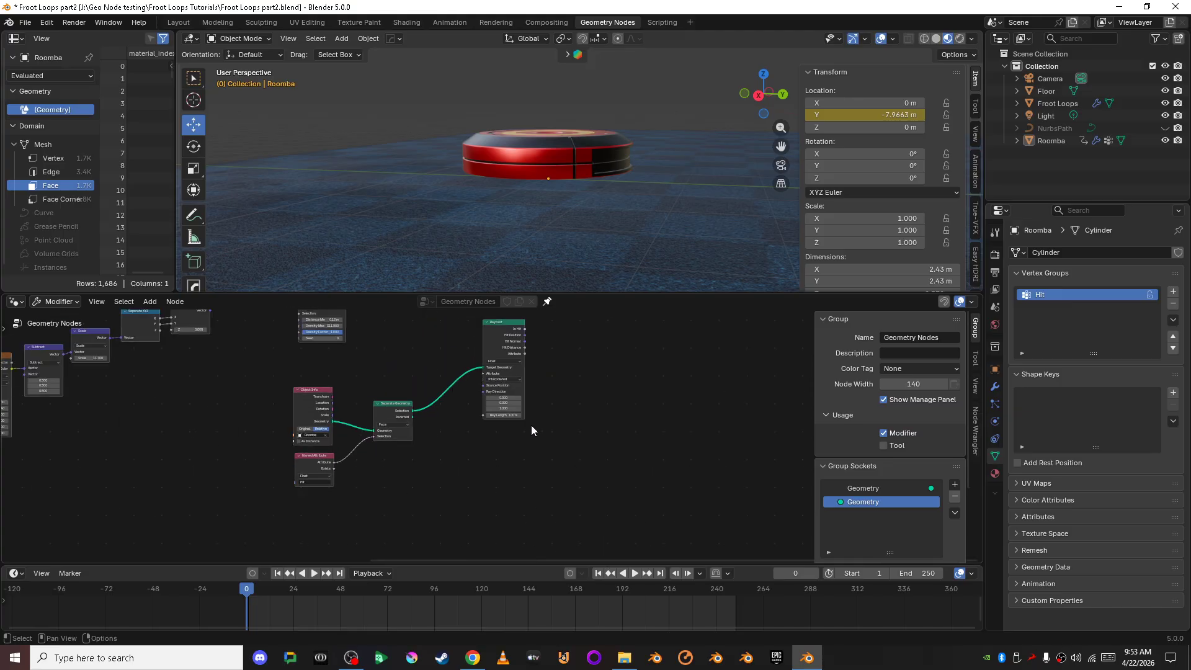
middle_drag(531, 426, 519, 479)
drag(458, 415, 429, 430)
Route the Points from Distribute Points on Faces through the simulation zone's Geometry and into Instance on Points.
shift+middle_drag(330, 357, 314, 390)
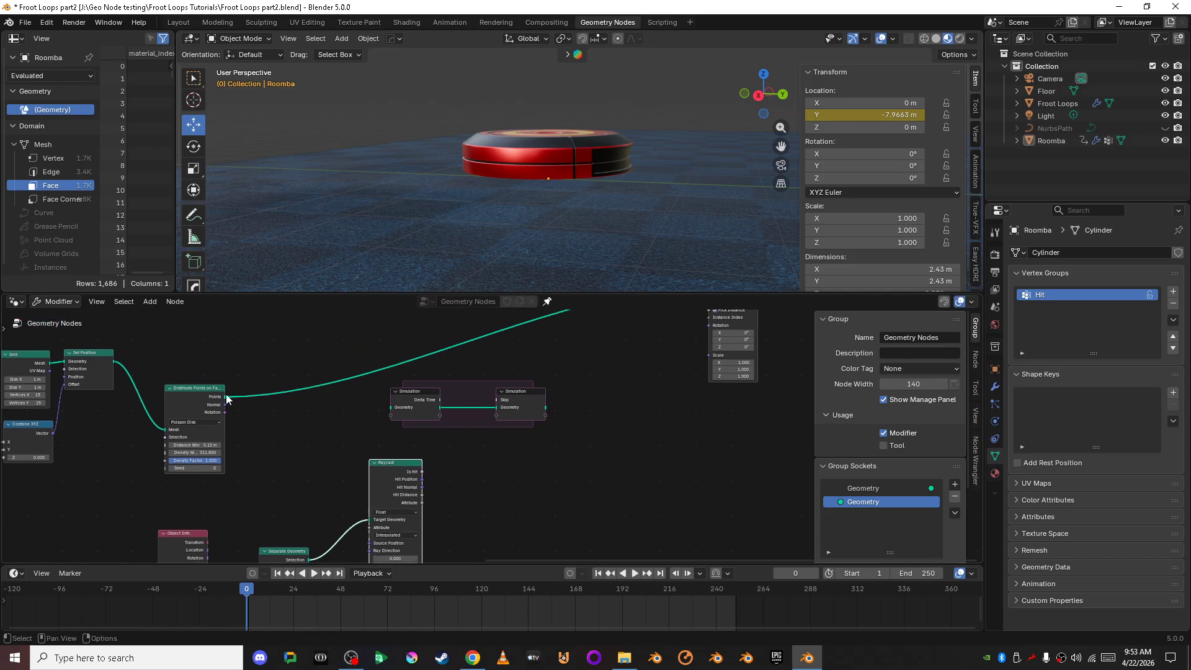
drag(226, 398, 391, 407)
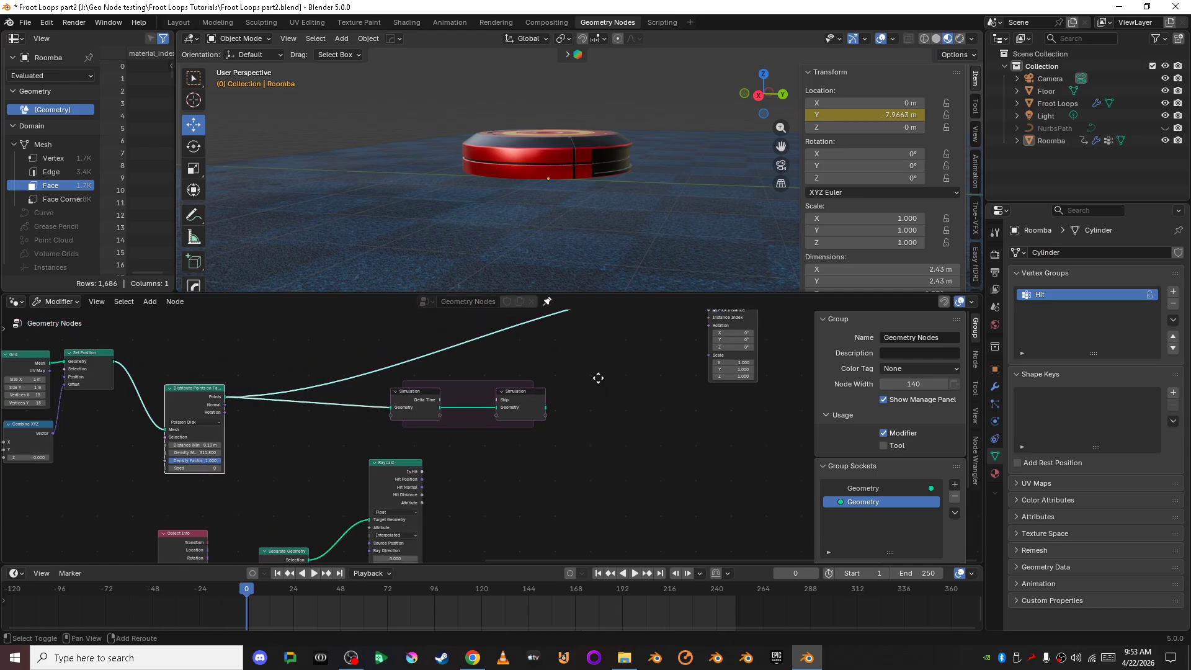
shift+middle_drag(598, 377, 478, 463)
drag(427, 493, 589, 372)
shift+middle_drag(425, 504, 504, 407)
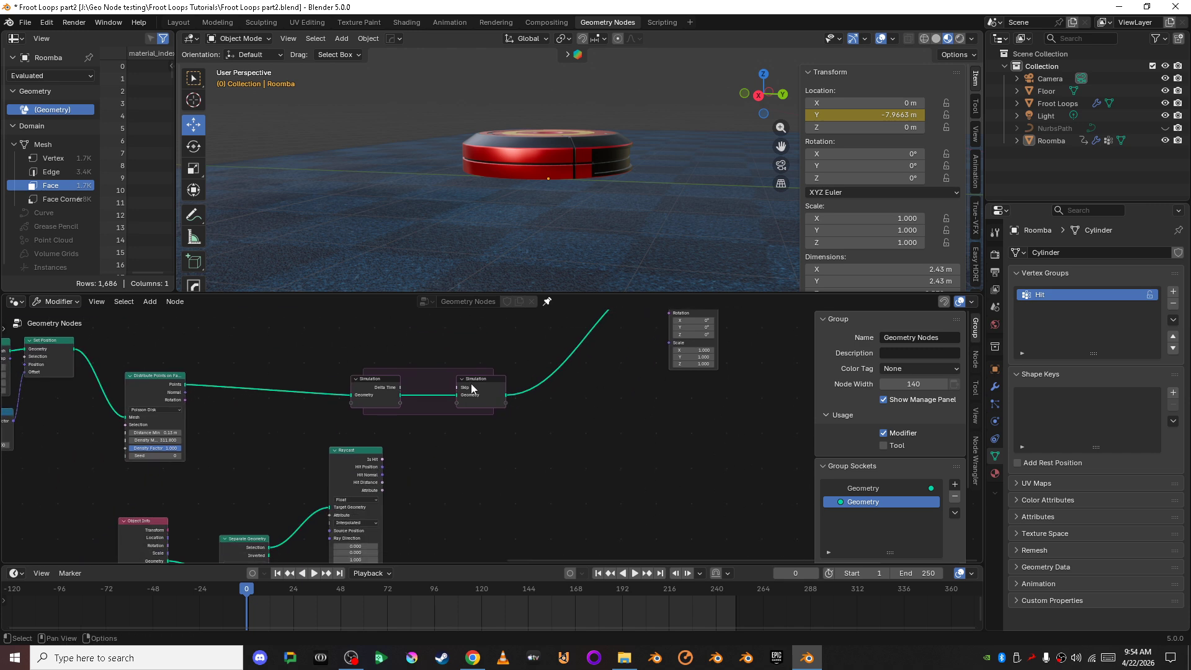
Widen the simulation zone and add a Math node set to Add below it.
drag(471, 388, 526, 390)
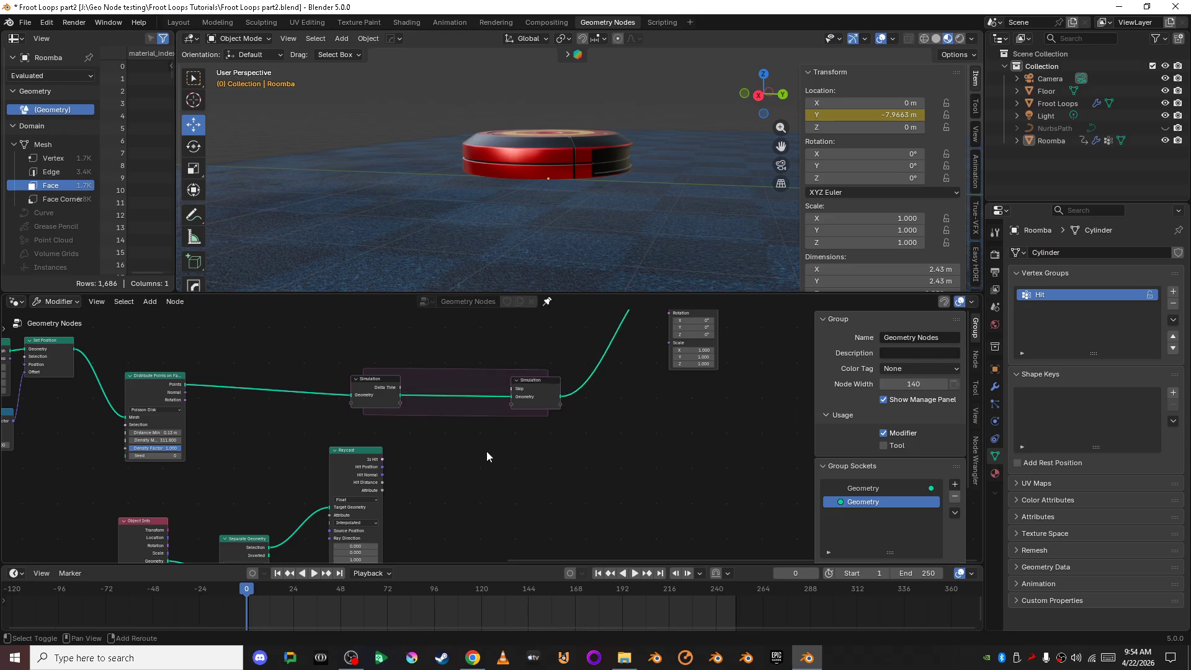
key(shift+a)
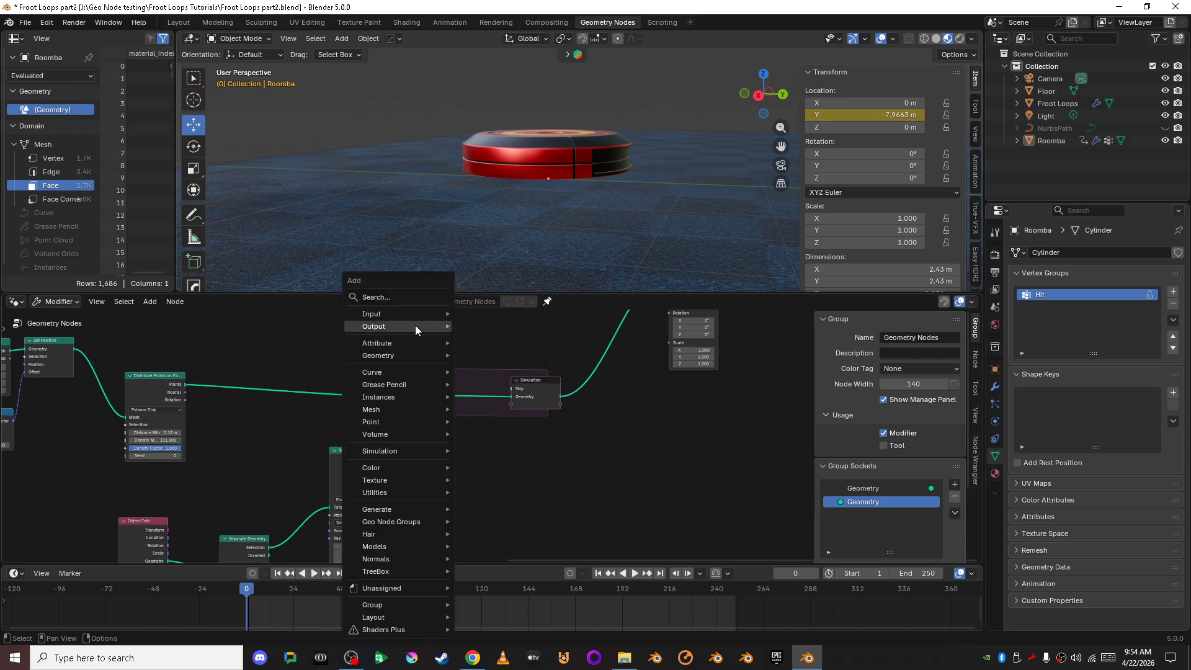
click(405, 294)
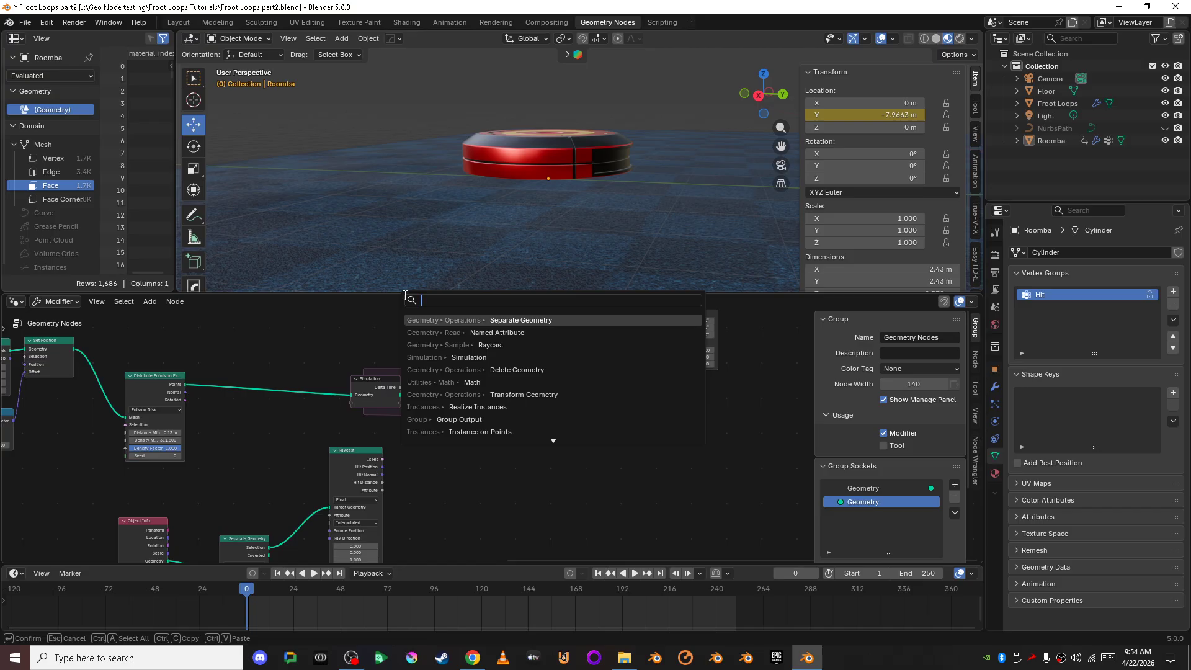
text(add)
key(Return)
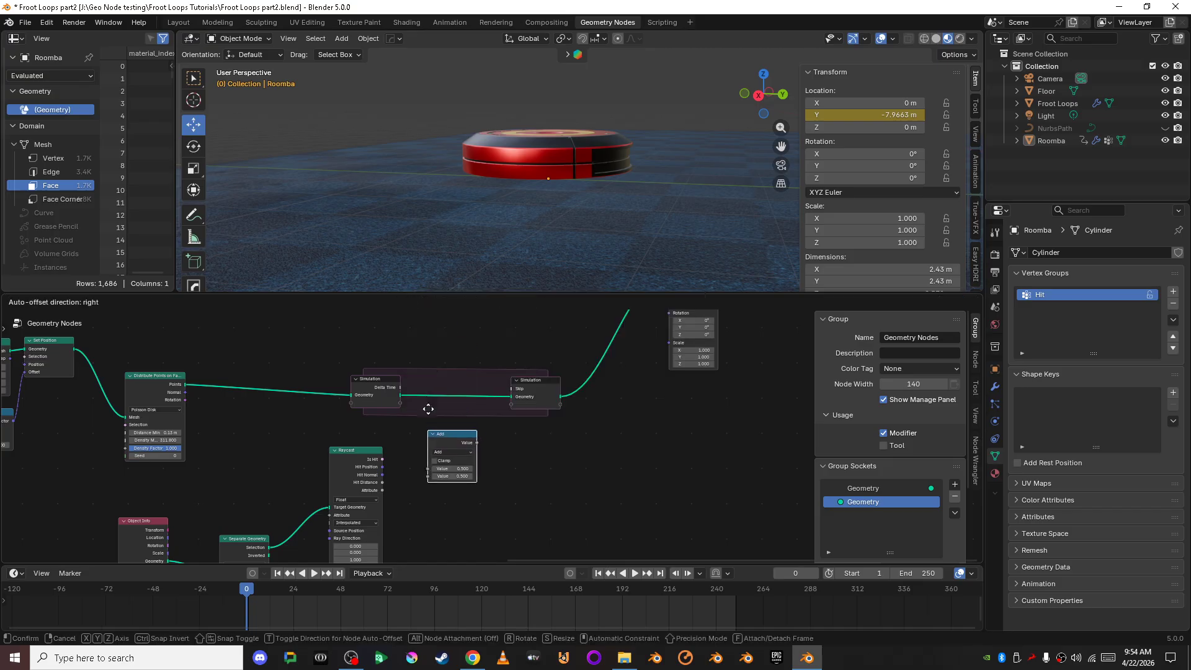
click(428, 409)
Create an Is Hit simulation state fed by the Add node, which sums the stored Is Hit and the Raycast's Is Hit.
scroll(492, 428, up, 2)
drag(317, 472, 522, 385)
drag(437, 442, 443, 396)
drag(398, 465, 398, 466)
drag(437, 398, 445, 426)
drag(346, 383, 412, 473)
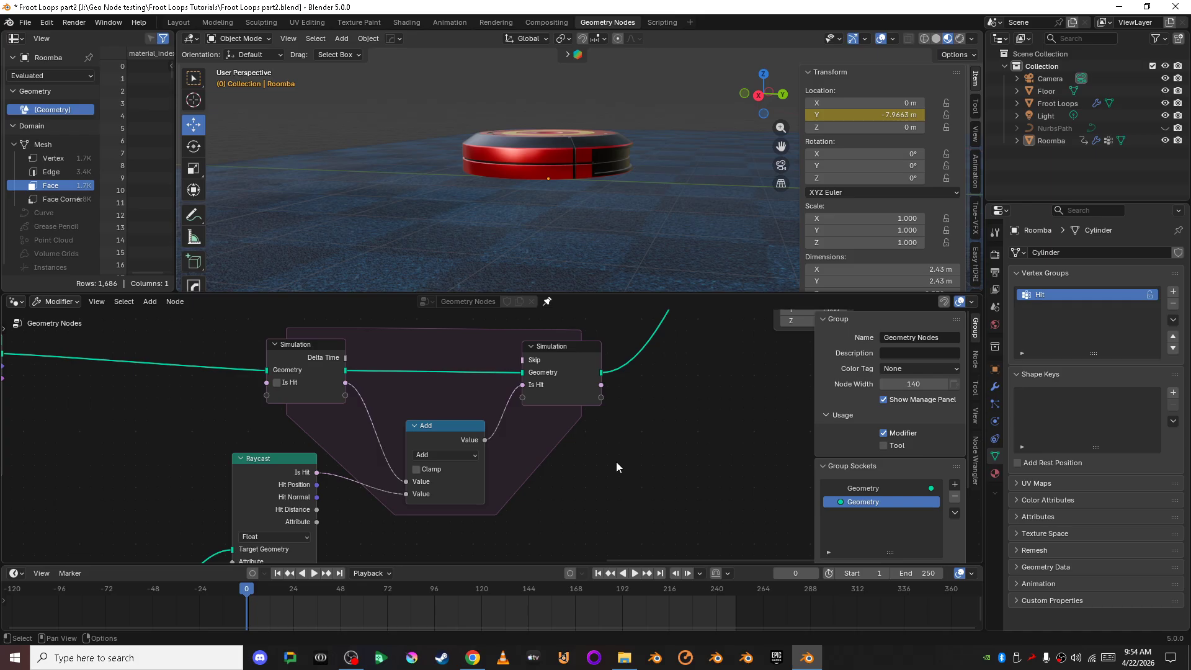
Move the Instance on Points, Set Material and Group Output nodes farther from the simulation zone.
scroll(615, 462, down, 10)
scroll(602, 450, up, 4)
middle_drag(632, 450, 370, 548)
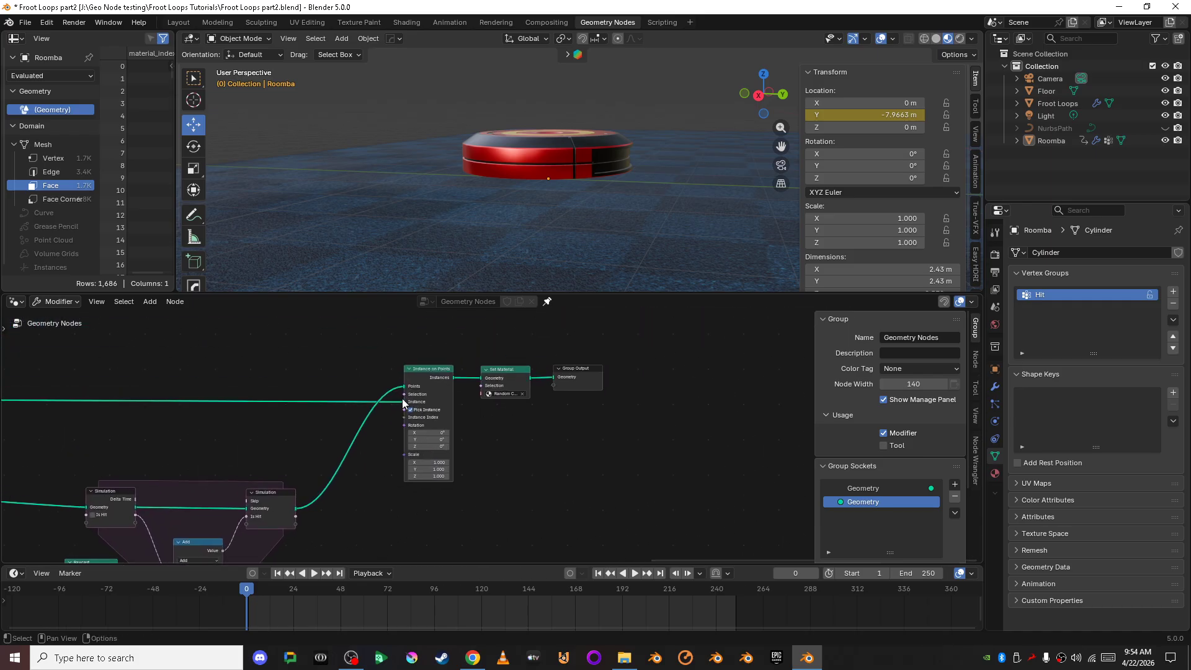
drag(404, 339, 661, 538)
drag(423, 386, 608, 414)
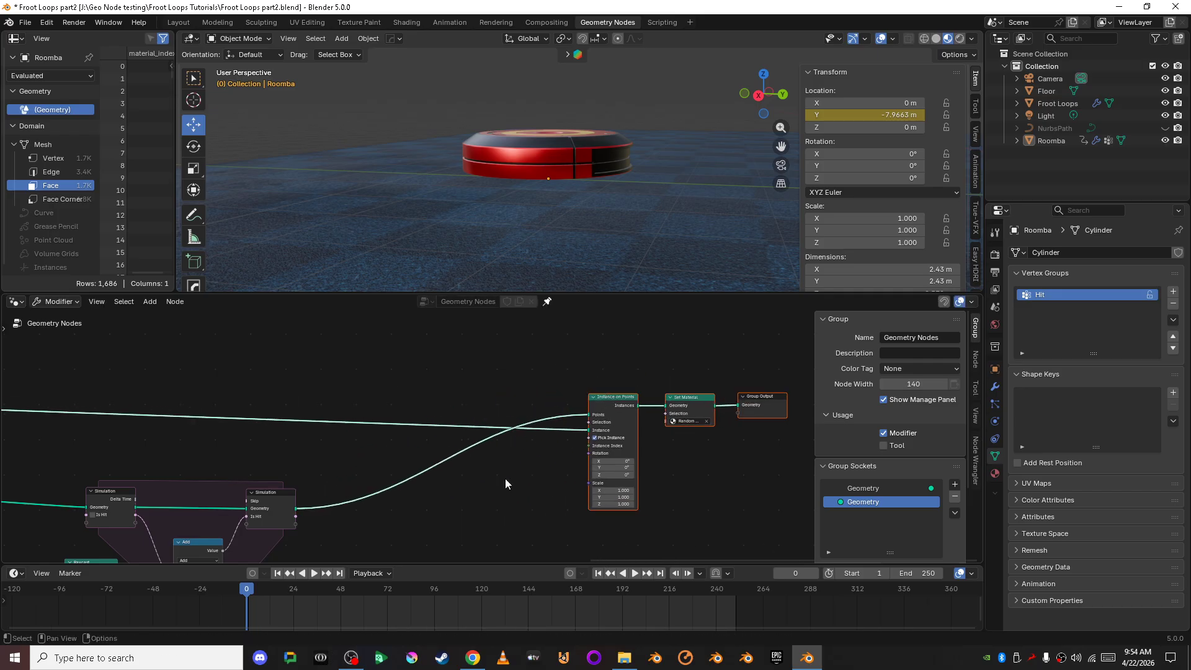
click(505, 483)
middle_drag(505, 483, 624, 406)
Select the Roomba, play its animation across the Froot Loops twice, and return to frame 0.
scroll(539, 133, down, 4)
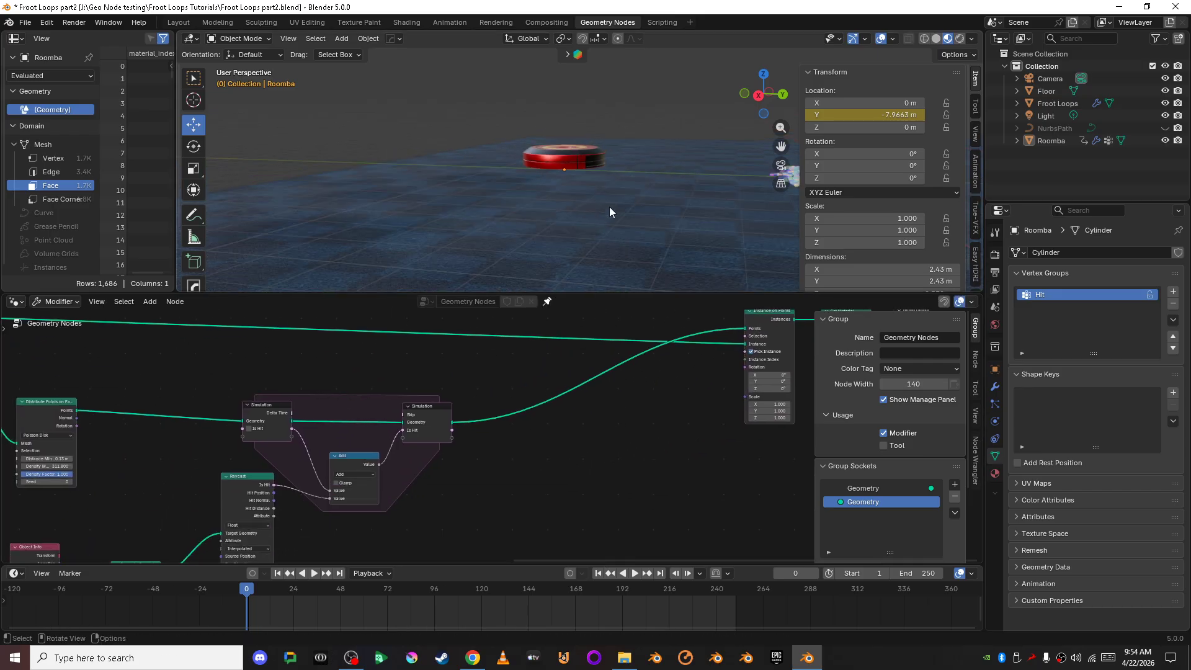
shift+middle_drag(609, 207, 517, 250)
click(438, 184)
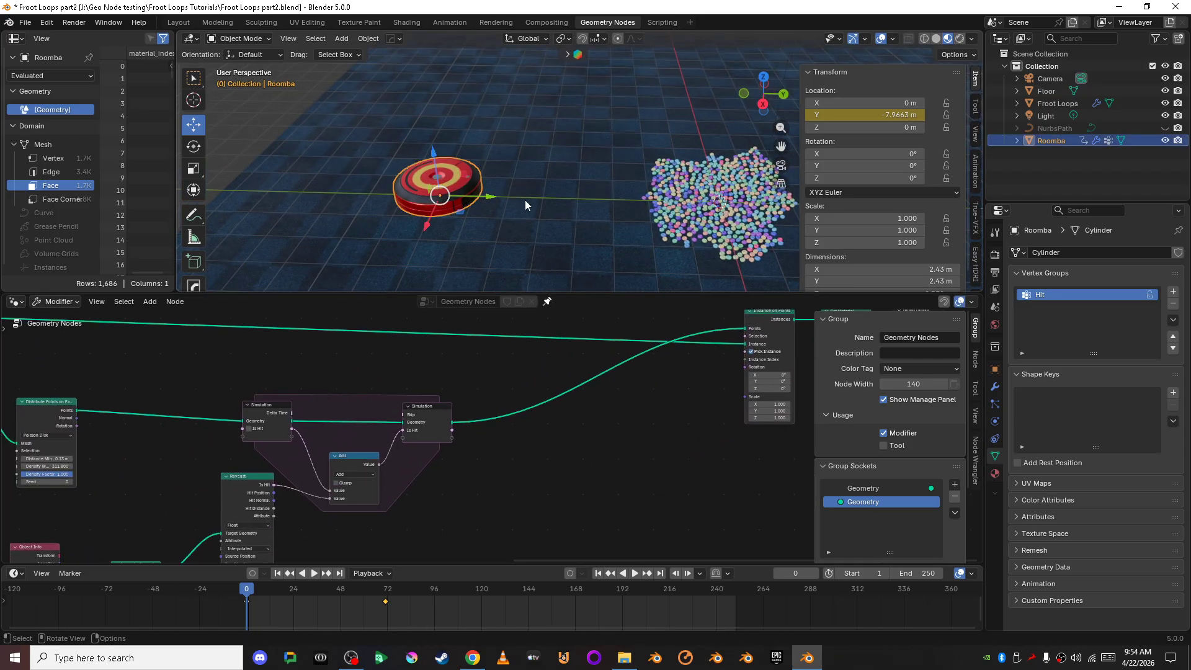
key(space)
shift+middle_drag(596, 209, 396, 210)
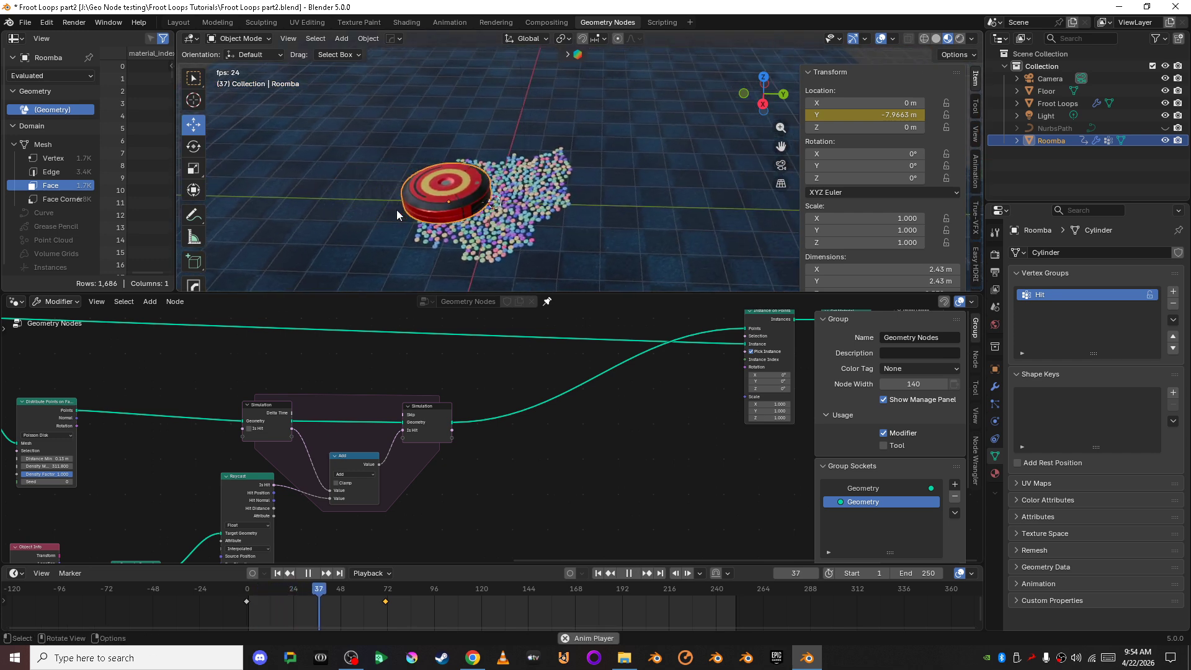
key(space)
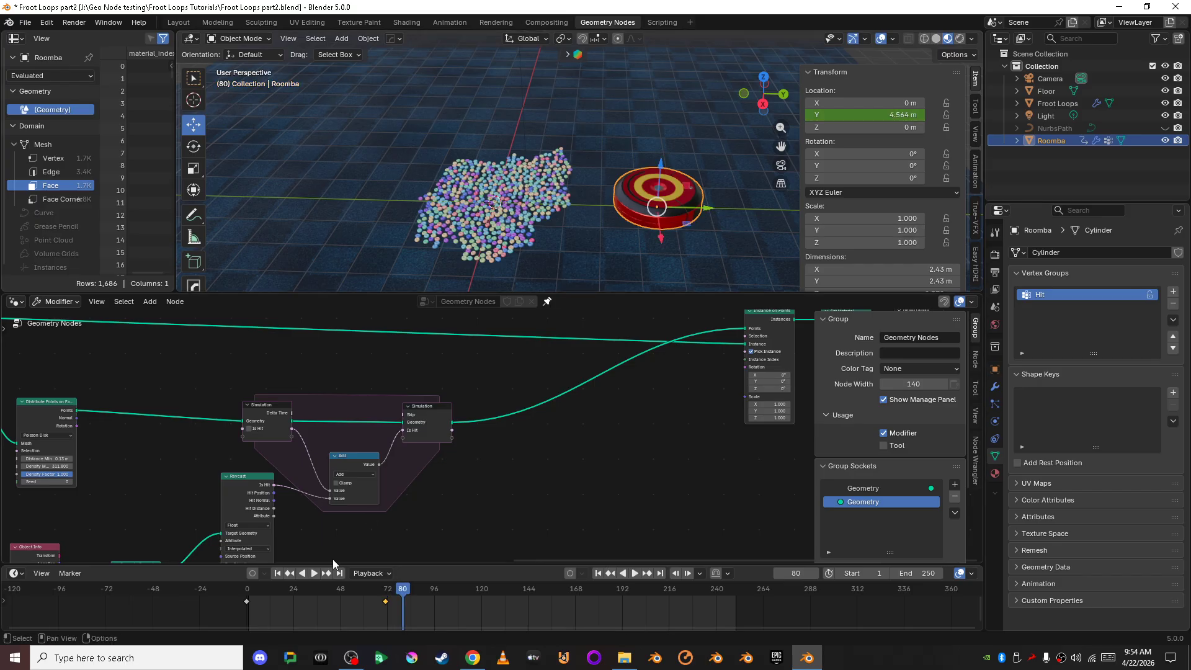
click(245, 602)
key(space)
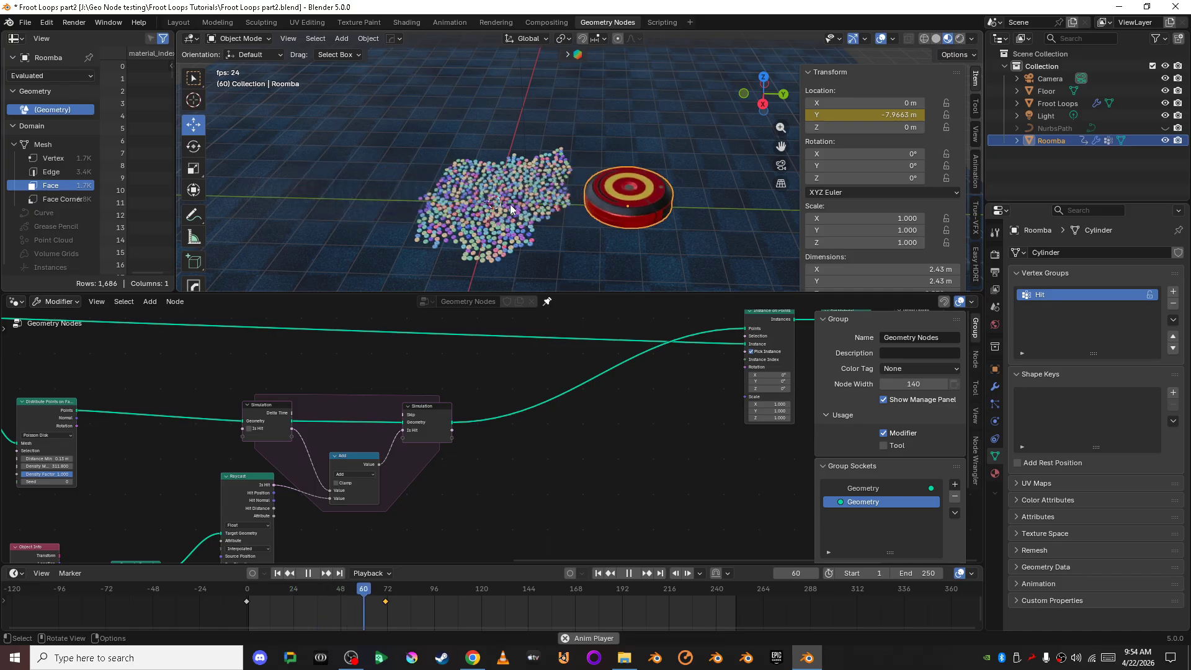
key(space)
drag(393, 592, 248, 599)
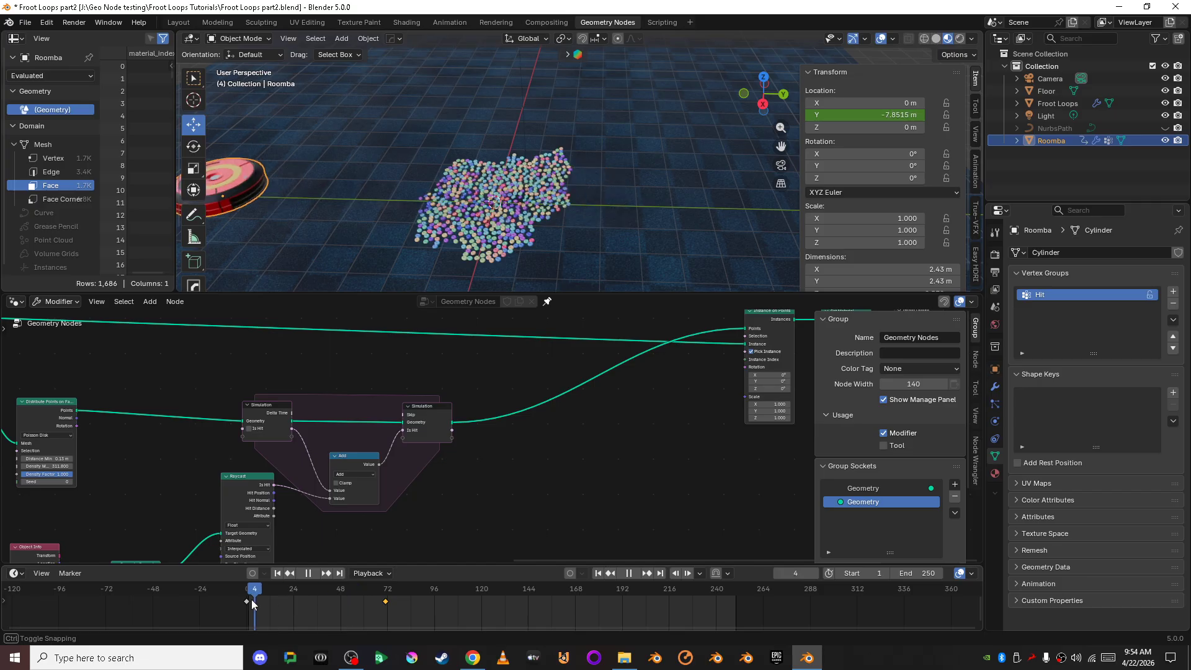
shift+middle_drag(513, 258, 634, 197)
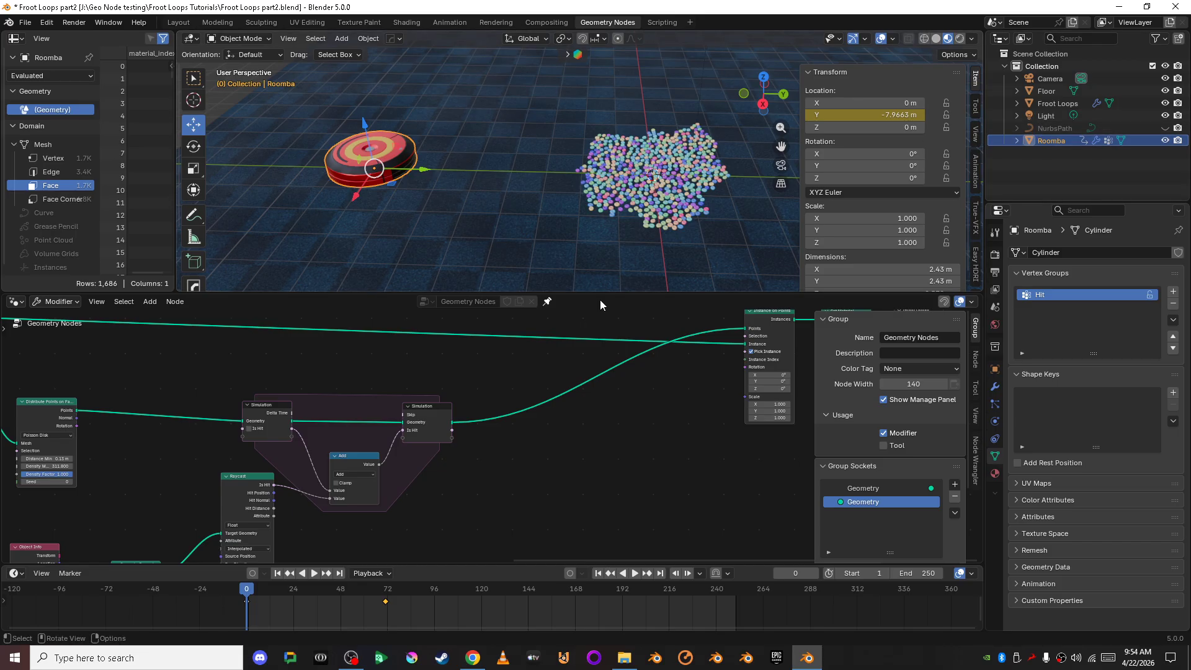
Attach a Viewer node to the simulation output and link both Geometry and Is Hit to it.
scroll(543, 483, up, 2)
middle_drag(529, 490, 560, 470)
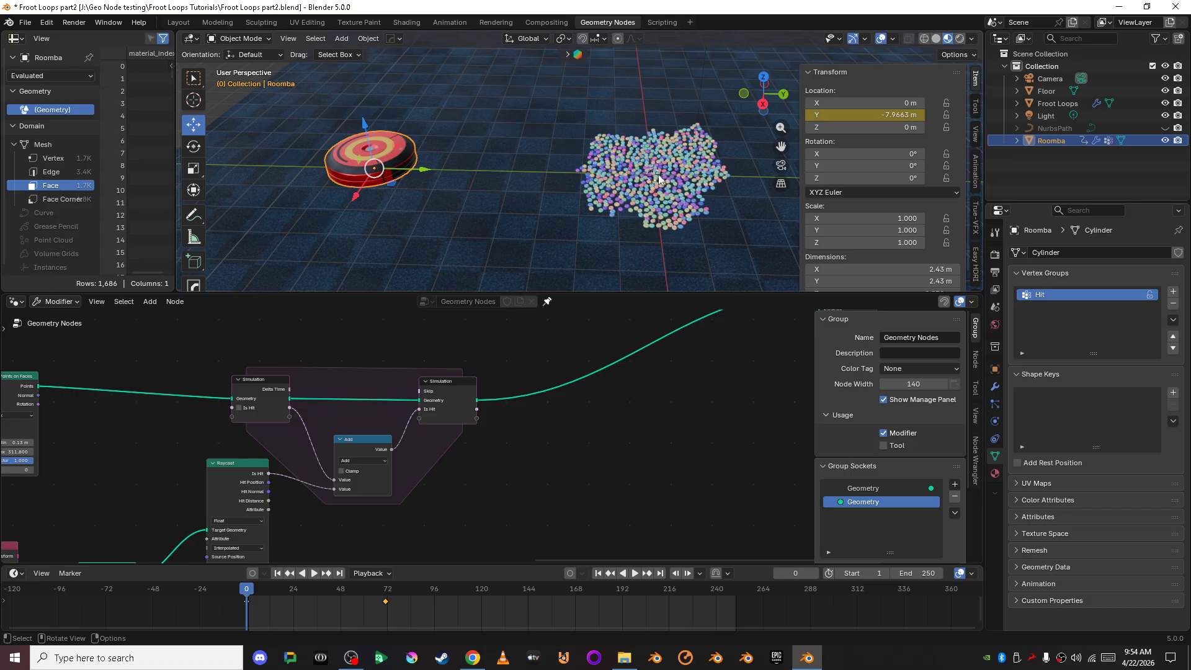
middle_drag(593, 433, 453, 426)
click(373, 415)
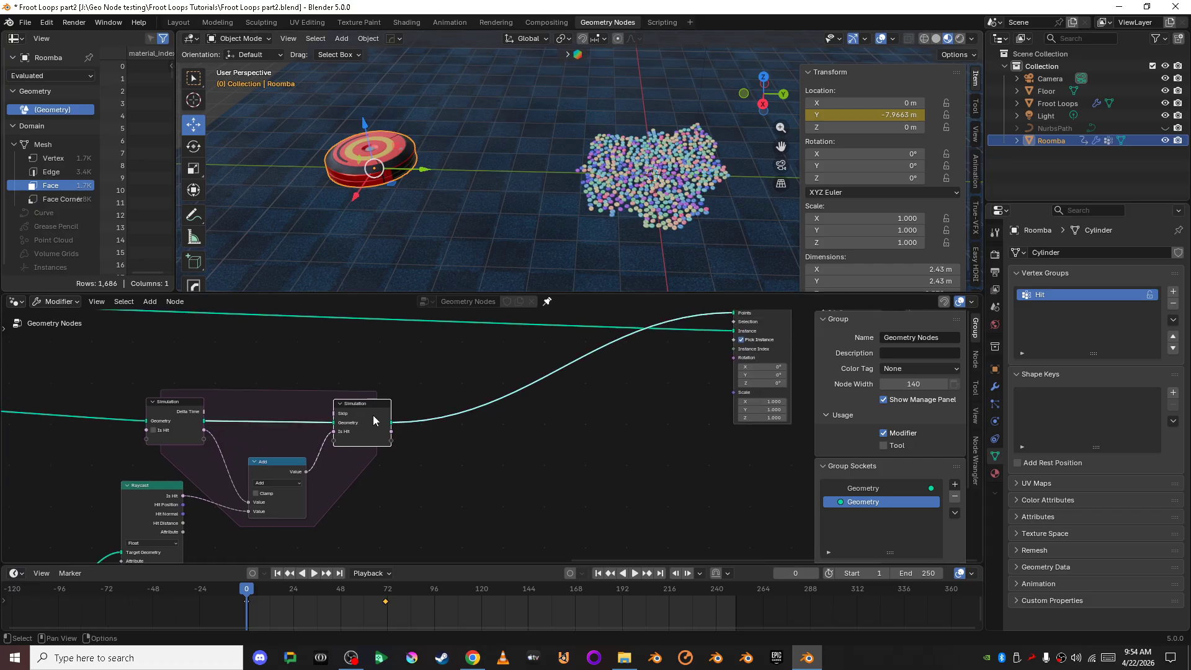
ctrl+shift+click(373, 415)
drag(433, 363, 577, 435)
click(476, 473)
drag(390, 432, 543, 454)
Play the animation to frame 68 and examine the Is Hit values on the Froot Loops points up close.
key(space)
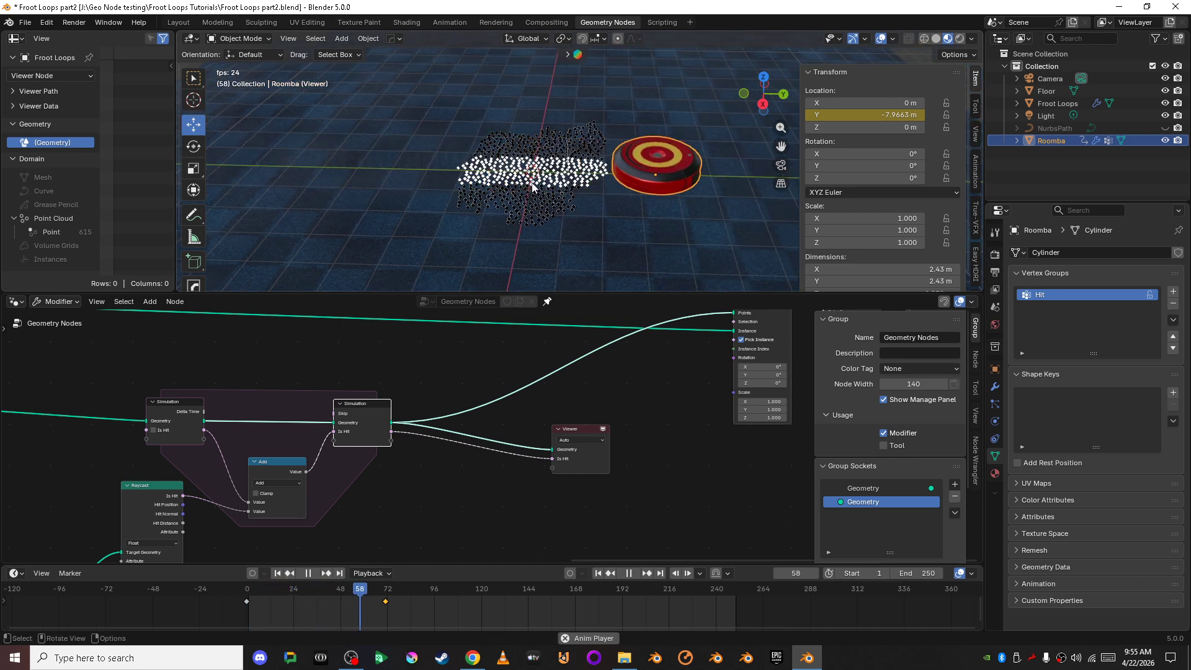
key(space)
scroll(520, 204, up, 5)
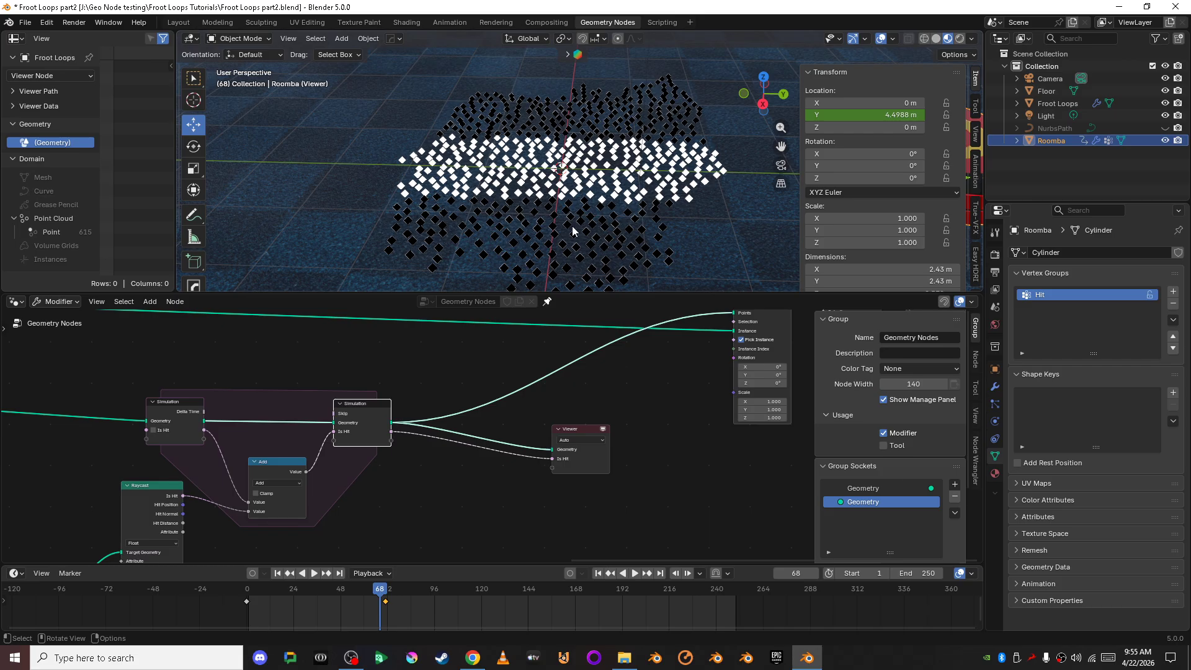
Delete the Viewer node attached to the simulation output.
scroll(586, 383, down, 3)
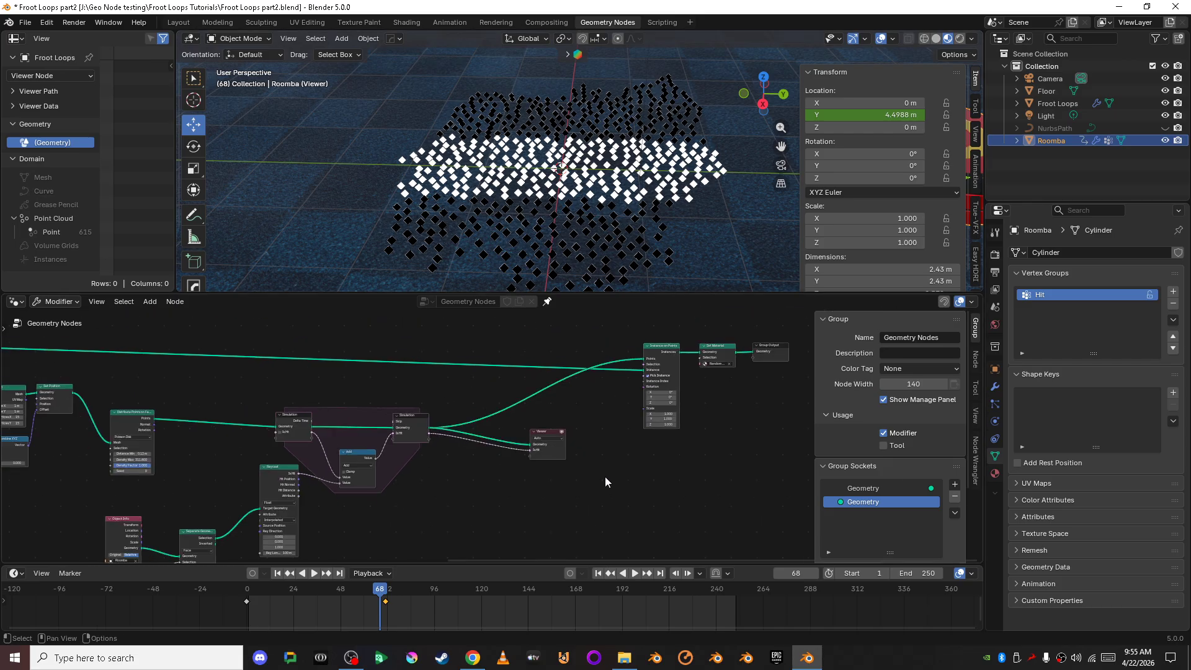
scroll(611, 459, up, 3)
click(614, 430)
key(x)
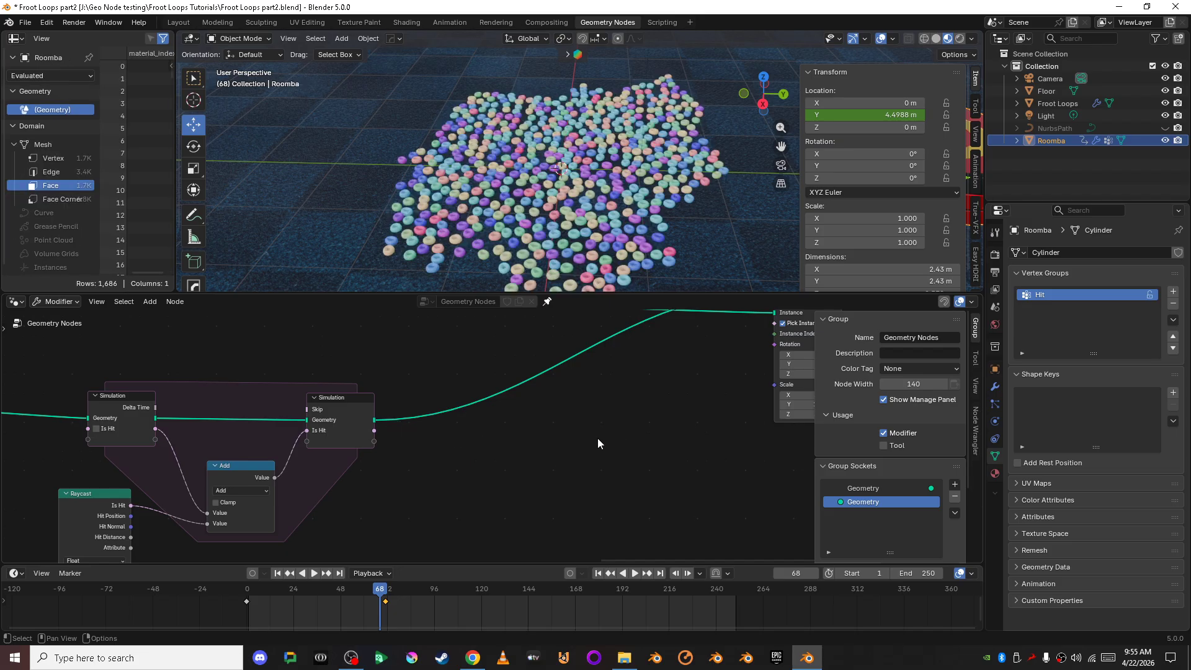
Insert a Delete Geometry node between the simulation output and Instance on Points, with Is Hit linked to its Selection.
key(shift+a)
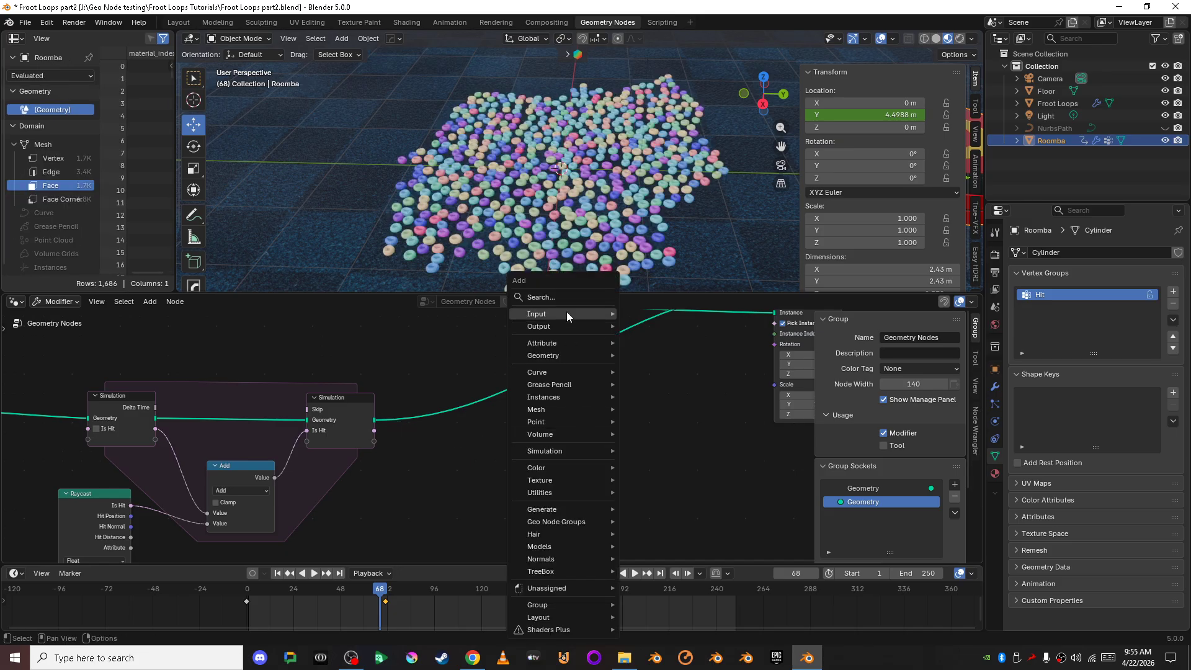
click(567, 310)
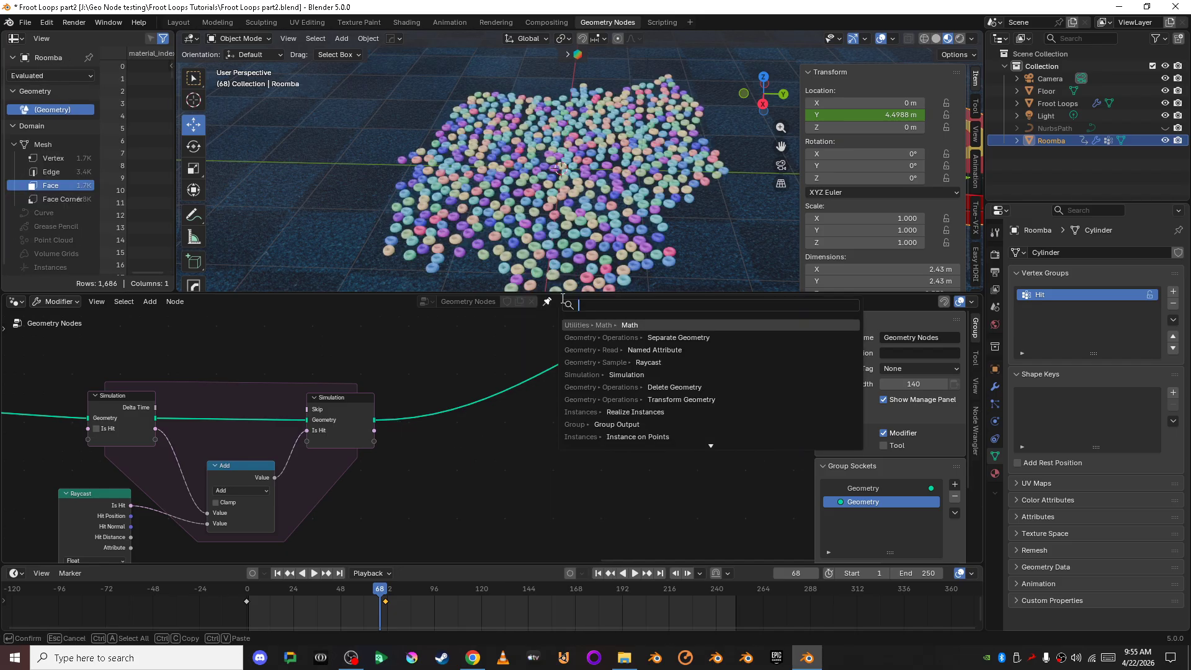
text(de)
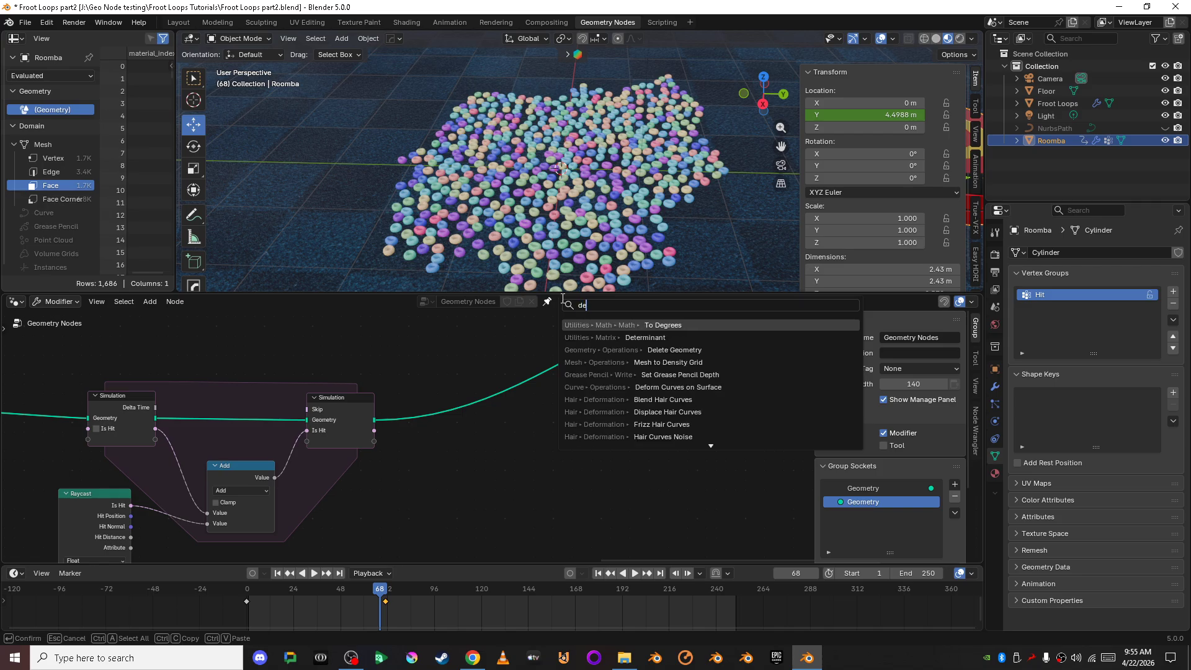
text(lete g)
key(Return)
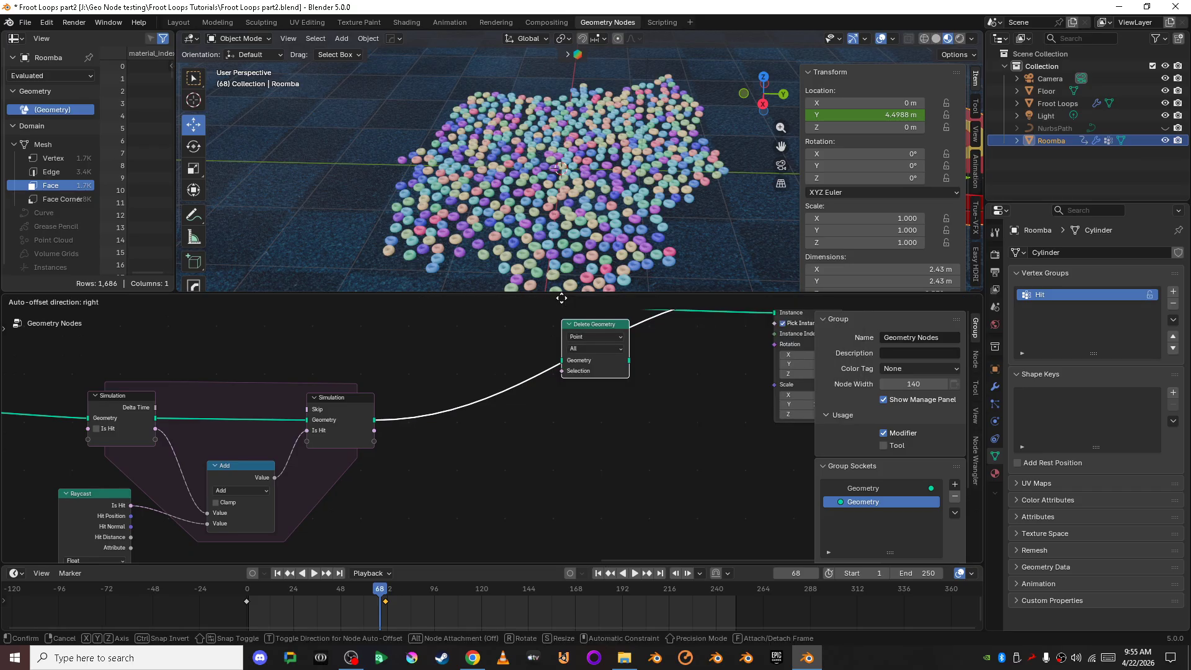
click(537, 404)
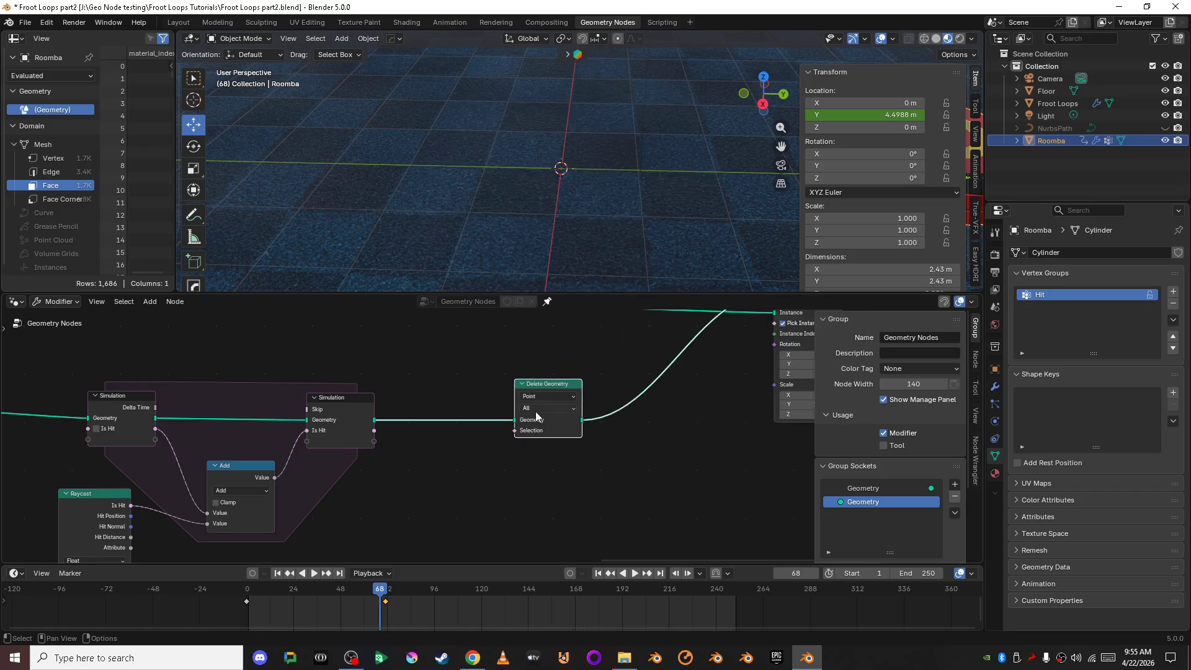
scroll(490, 437, up, 2)
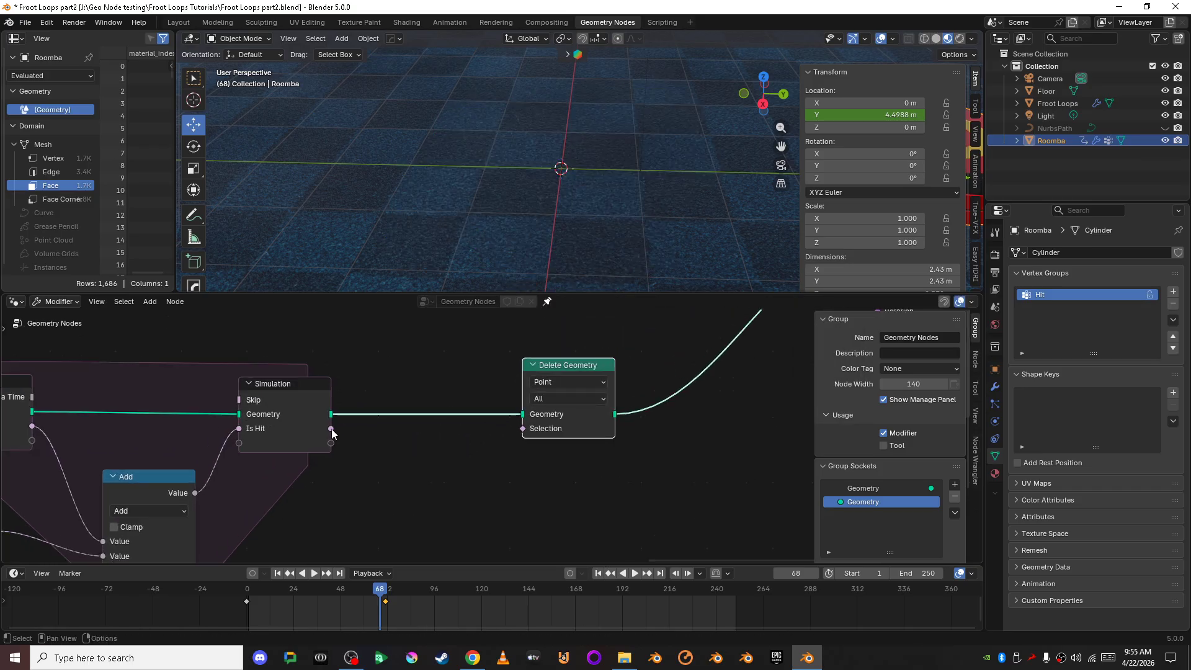
drag(332, 430, 510, 431)
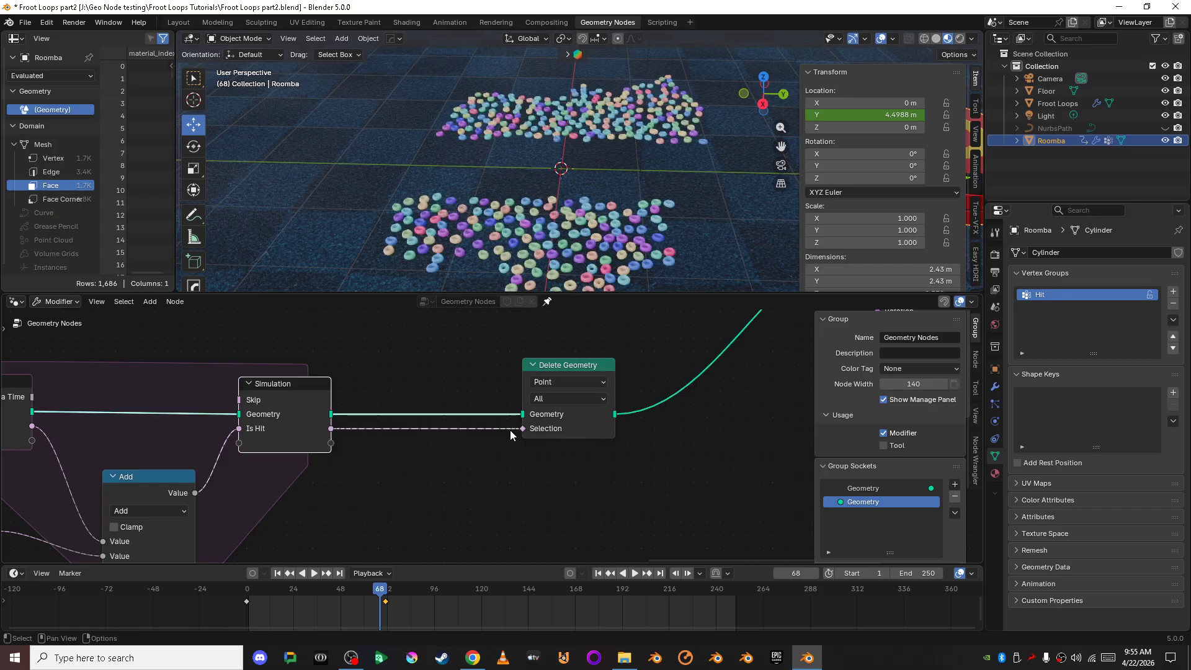
Replay the animation from the start to frame 64 to check how the Roomba clears the Froot Loops.
middle_drag(551, 237, 601, 184)
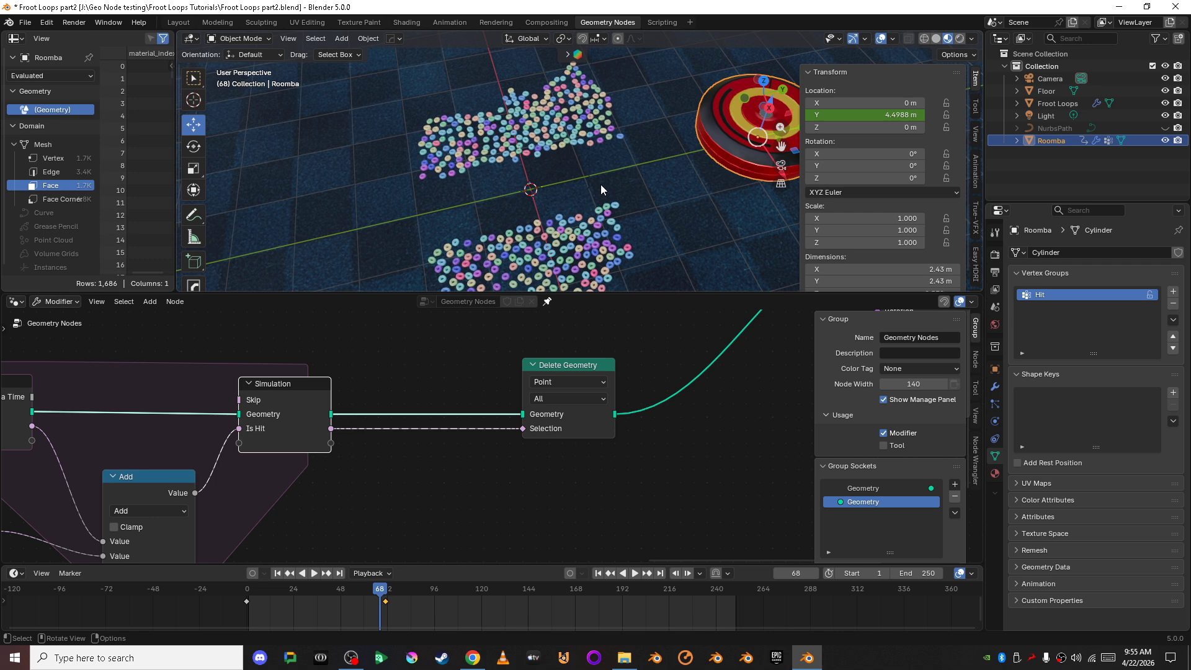
click(460, 505)
drag(380, 591, 236, 619)
key(space)
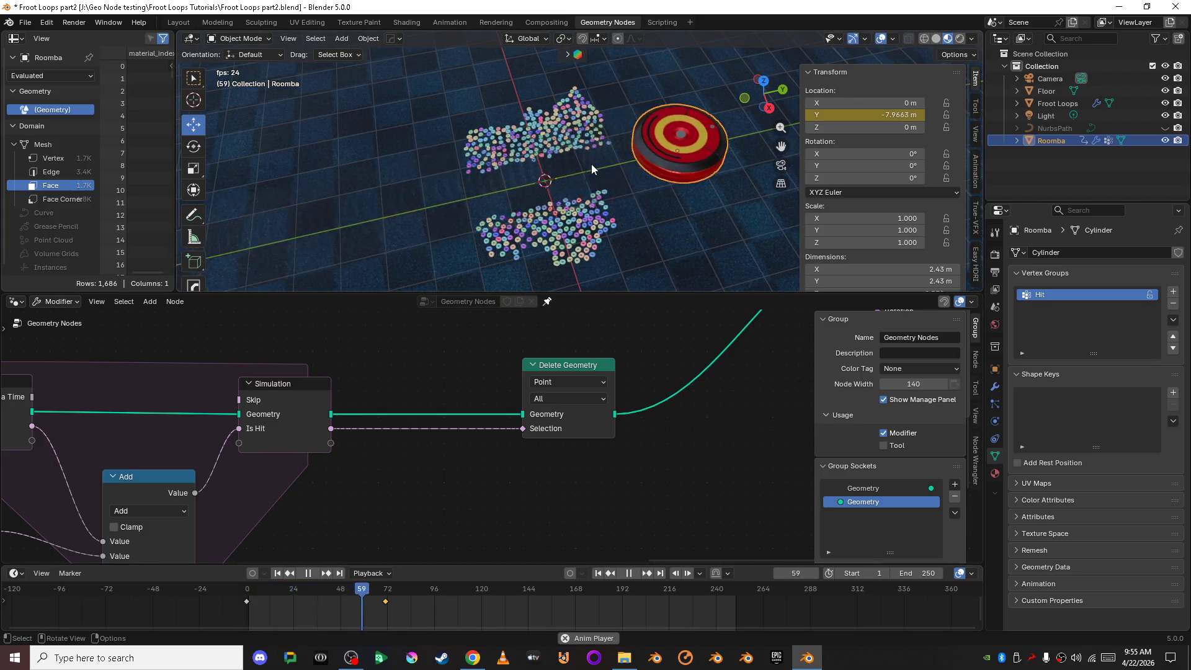
key(space)
Move the Delete Geometry node closer to the simulation output node.
scroll(411, 519, down, 3)
middle_drag(412, 518, 627, 436)
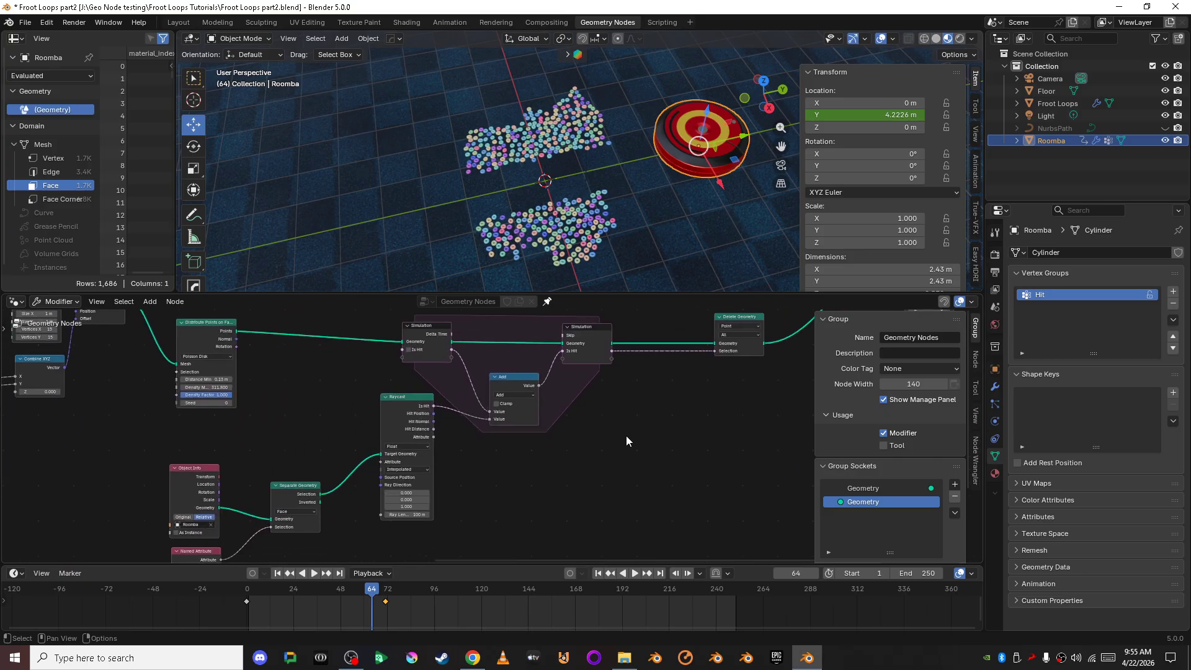
scroll(452, 425, down, 1)
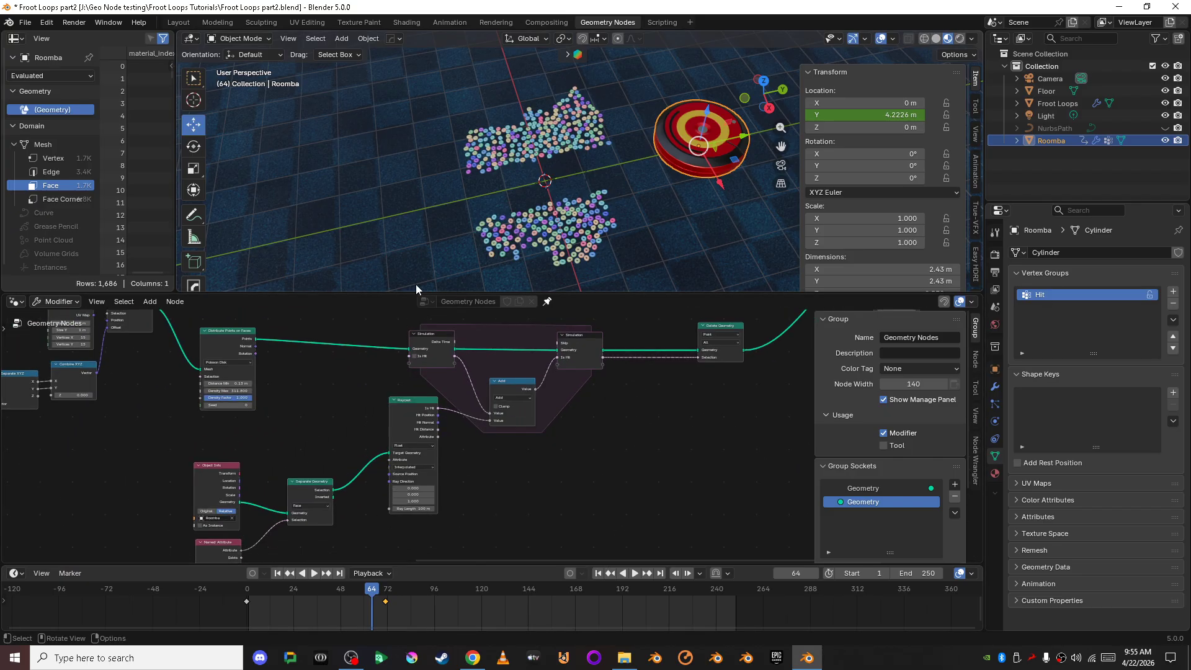
scroll(675, 438, up, 1)
middle_drag(633, 425, 627, 481)
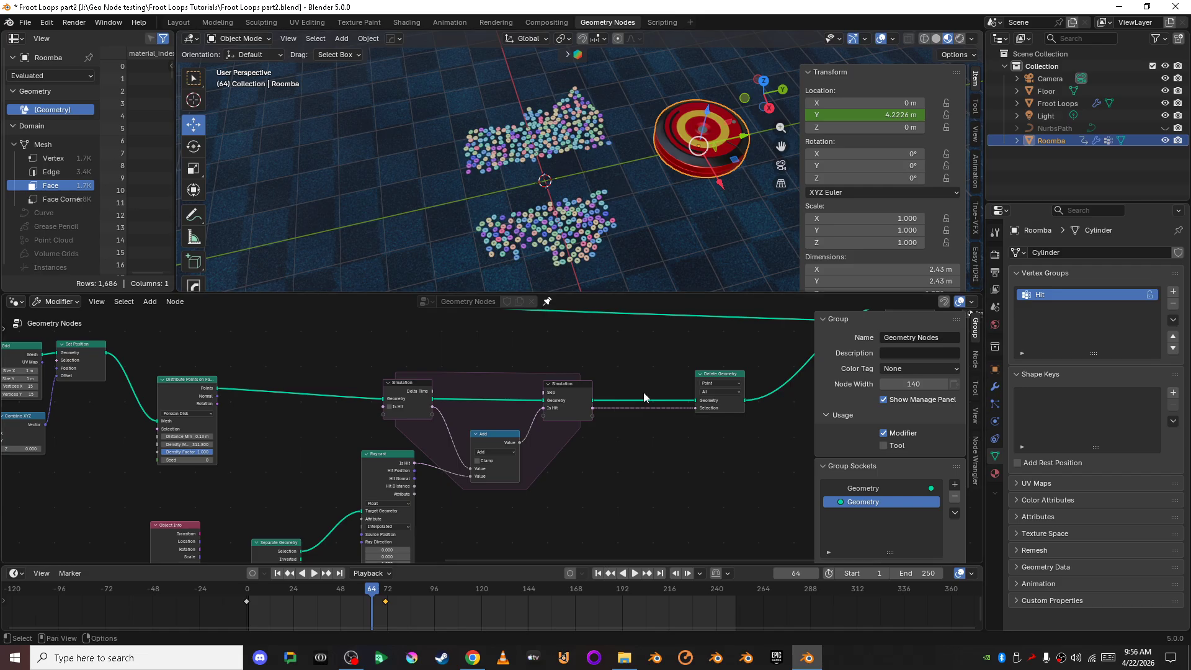
middle_drag(641, 453, 539, 457)
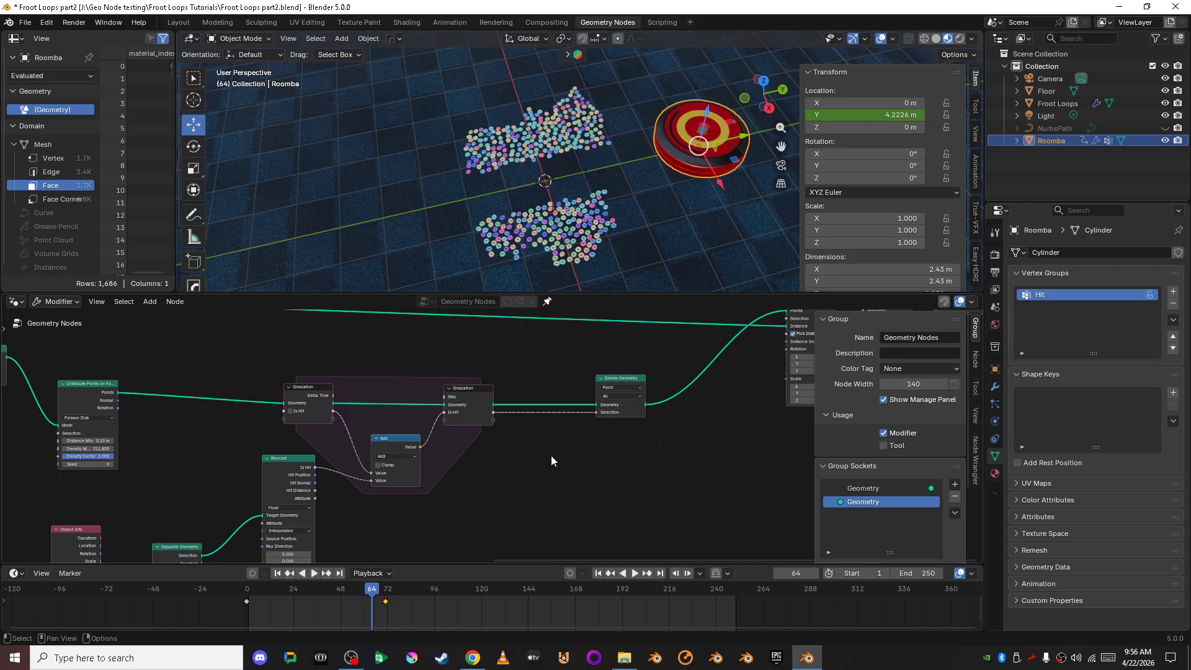
scroll(551, 455, up, 1)
middle_drag(642, 444, 541, 472)
drag(542, 403, 500, 412)
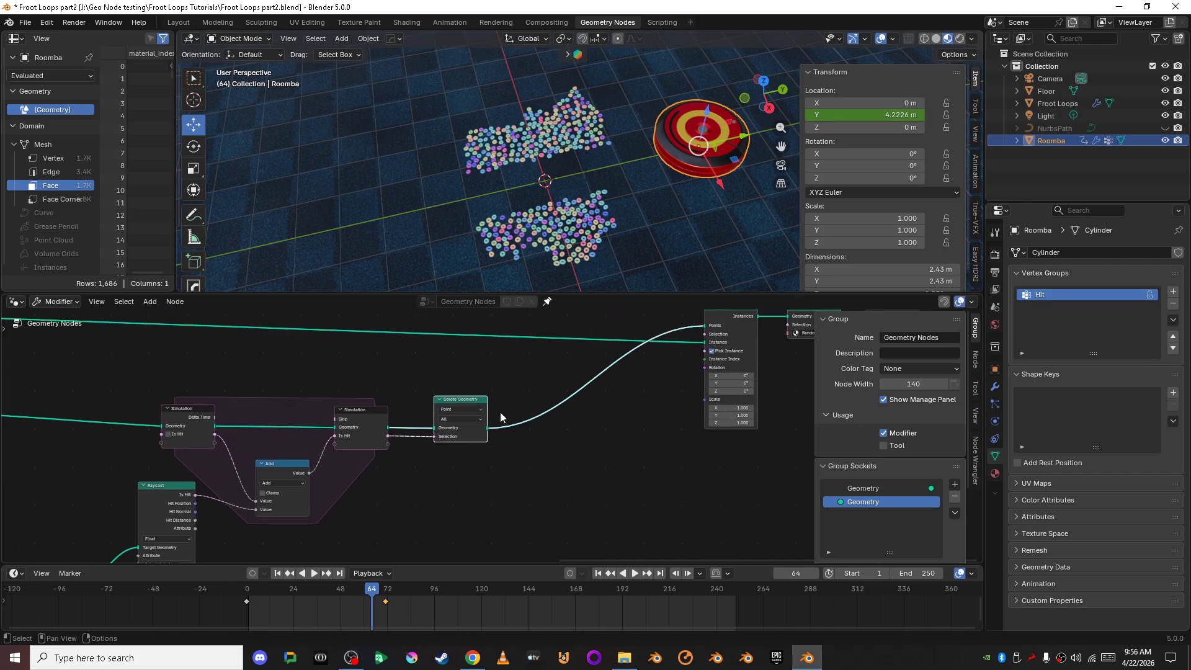
Delete all of the Roomba's keyframes from the timeline.
scroll(580, 459, down, 4)
middle_drag(559, 464, 539, 446)
scroll(615, 202, down, 6)
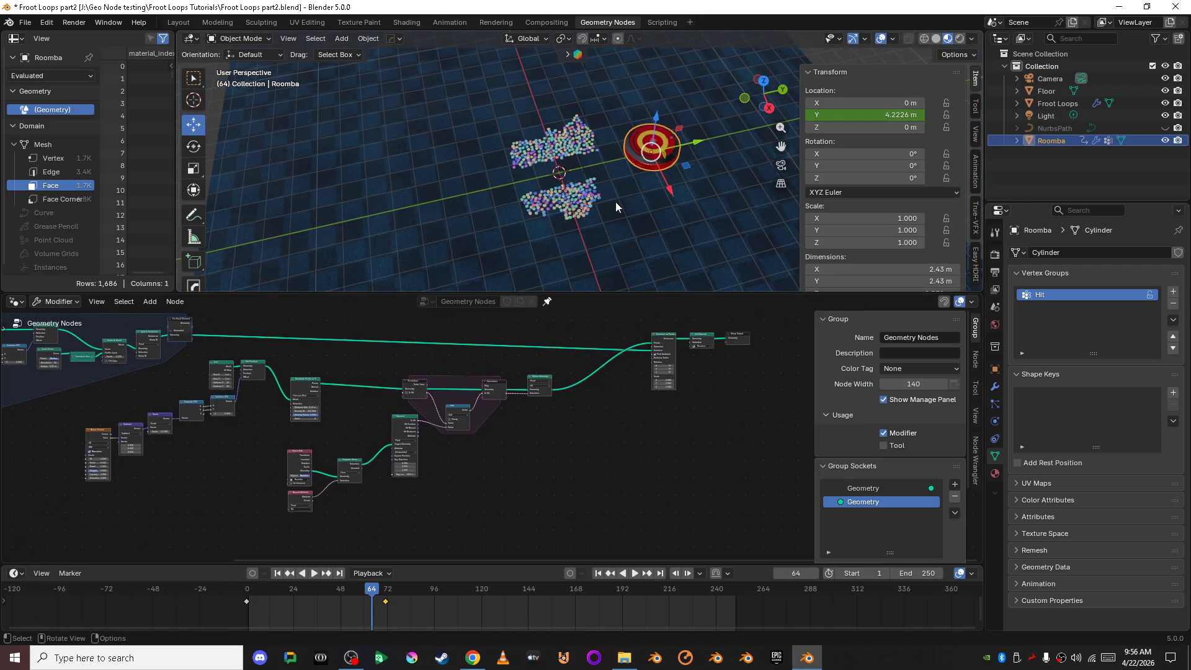
click(716, 68)
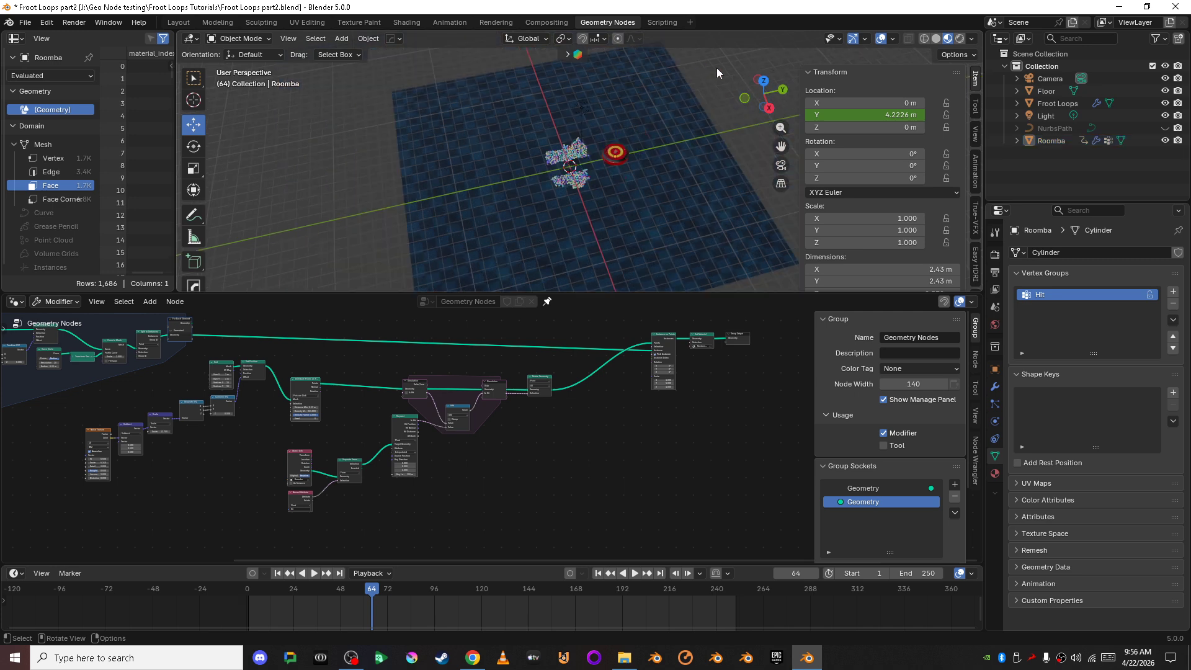
scroll(716, 69, up, 2)
click(763, 80)
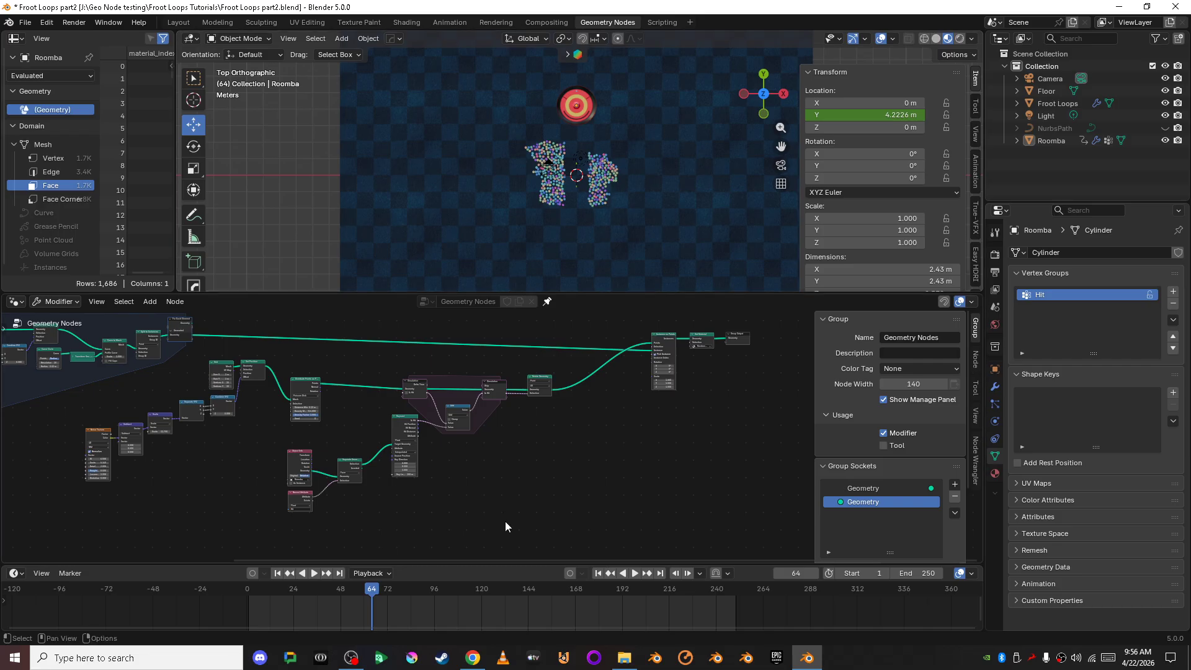
click(584, 114)
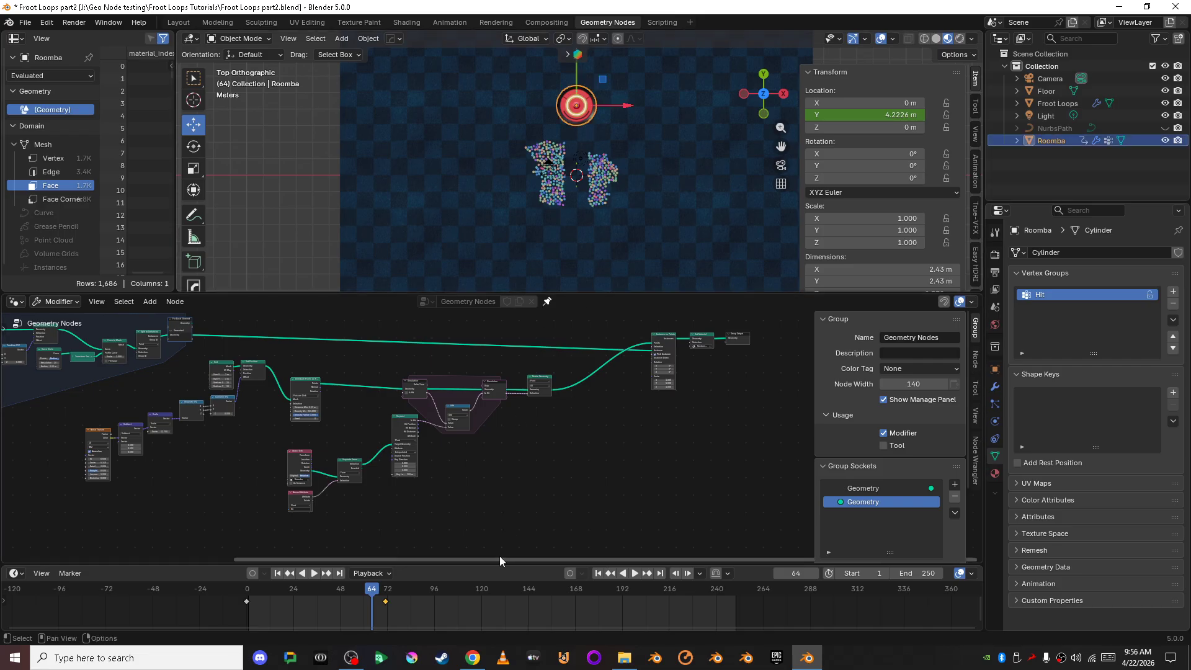
drag(498, 560, 496, 504)
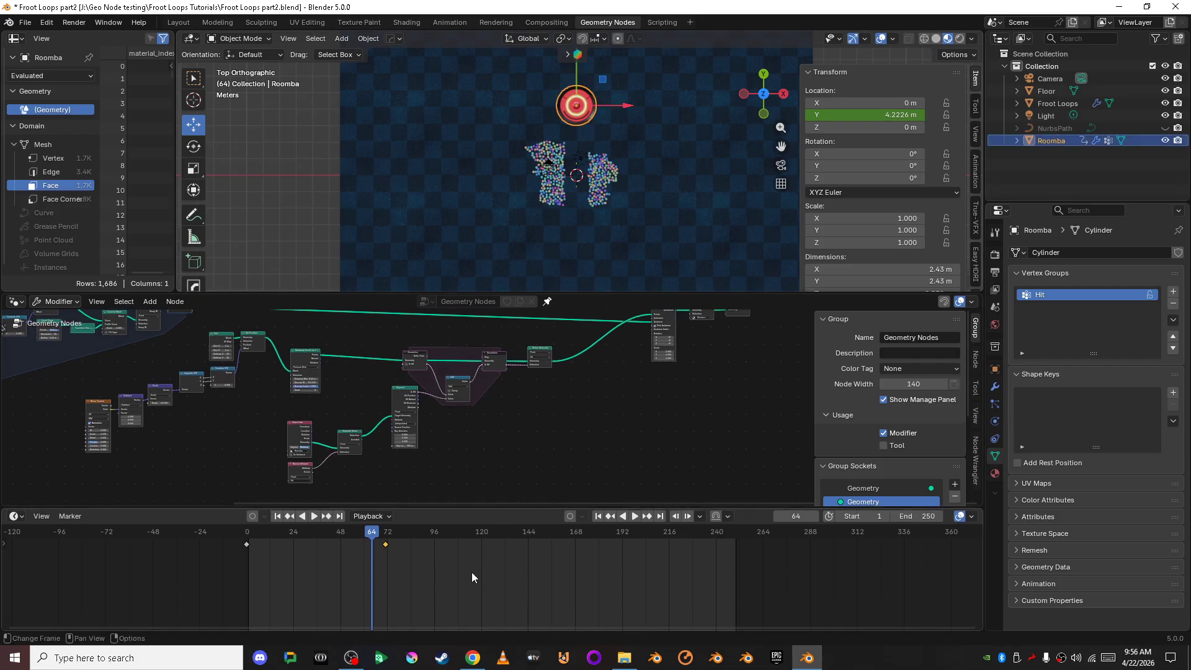
drag(429, 556, 239, 541)
key(x)
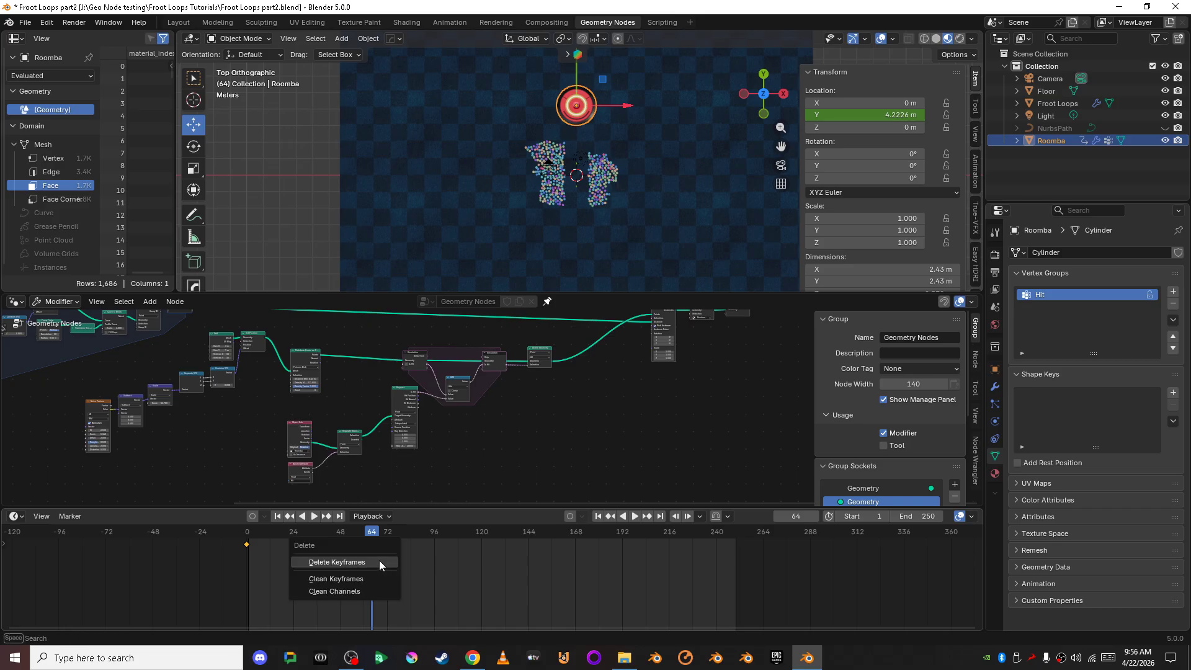
click(378, 561)
Move the Roomba along Y to about -7.26 m, in front of the Froot Loops, and return to frame 0.
click(576, 56)
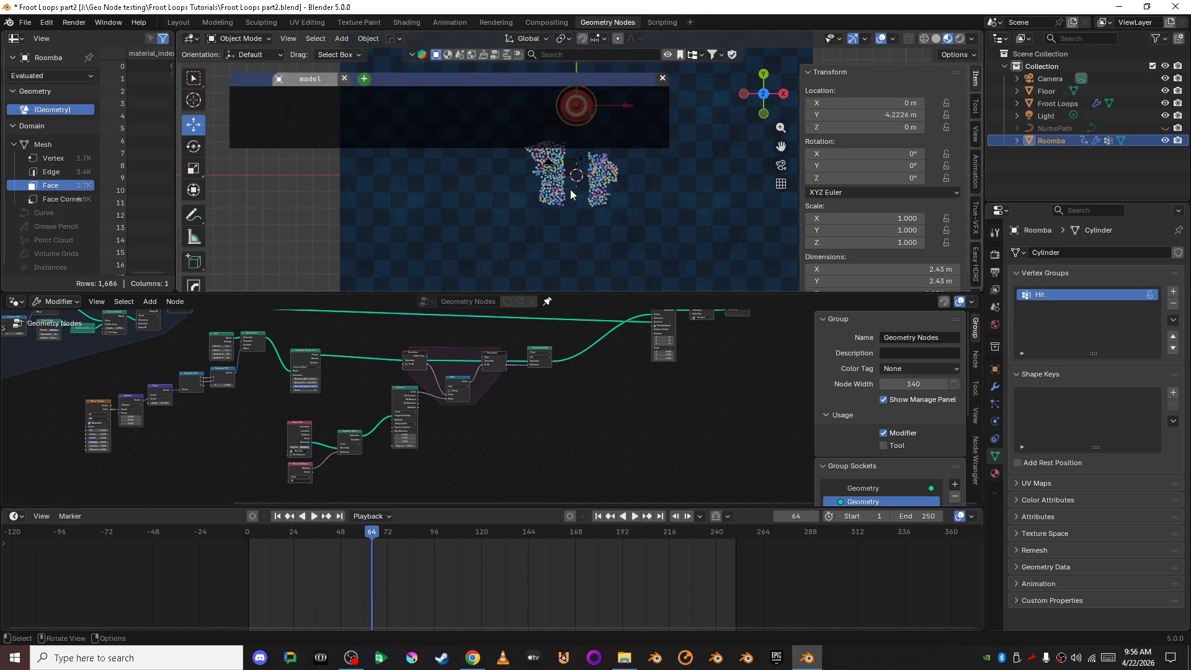
click(662, 78)
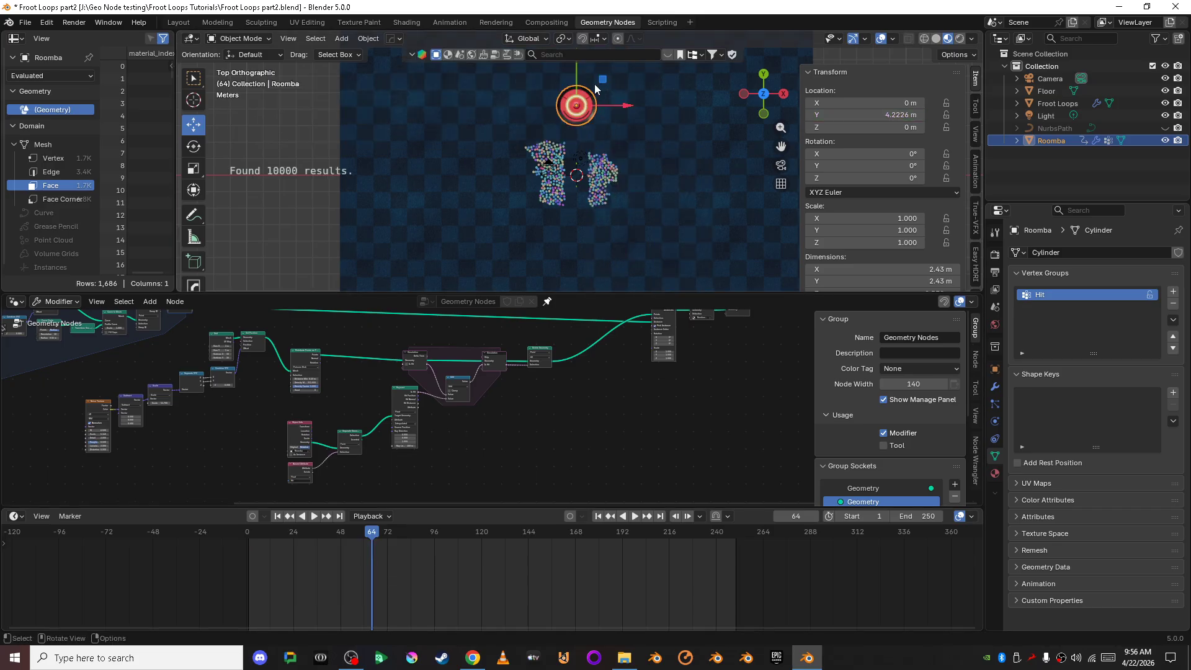
drag(579, 93, 601, 213)
click(770, 203)
middle_drag(771, 204, 567, 137)
drag(362, 535, 239, 527)
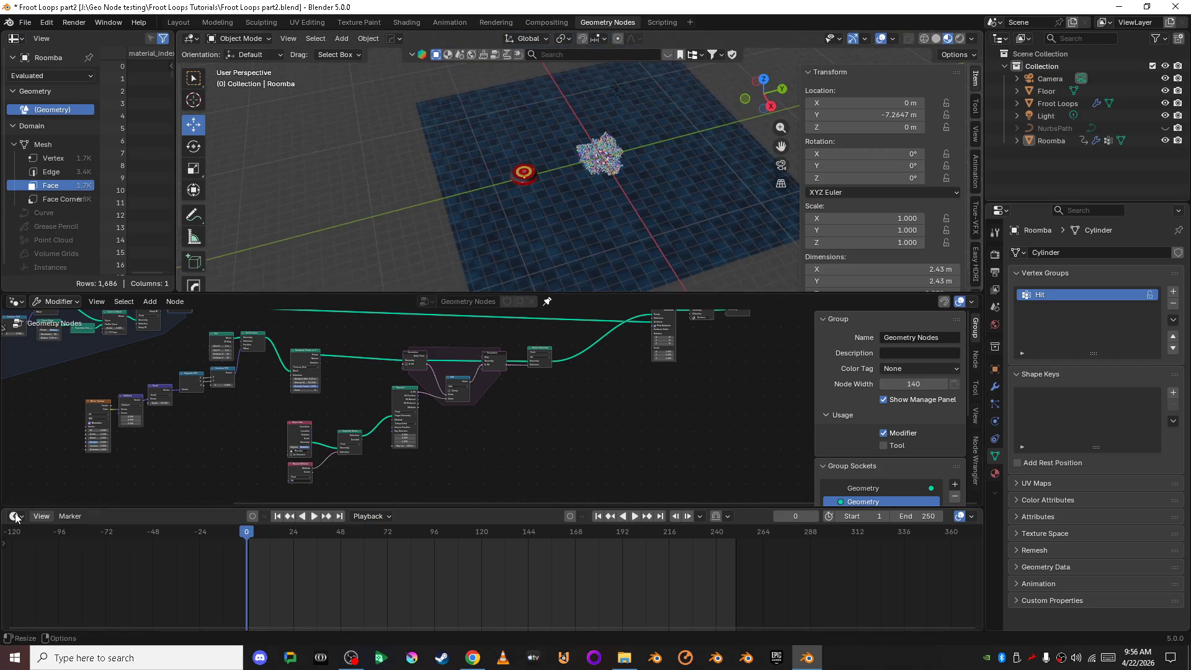
scroll(631, 143, up, 5)
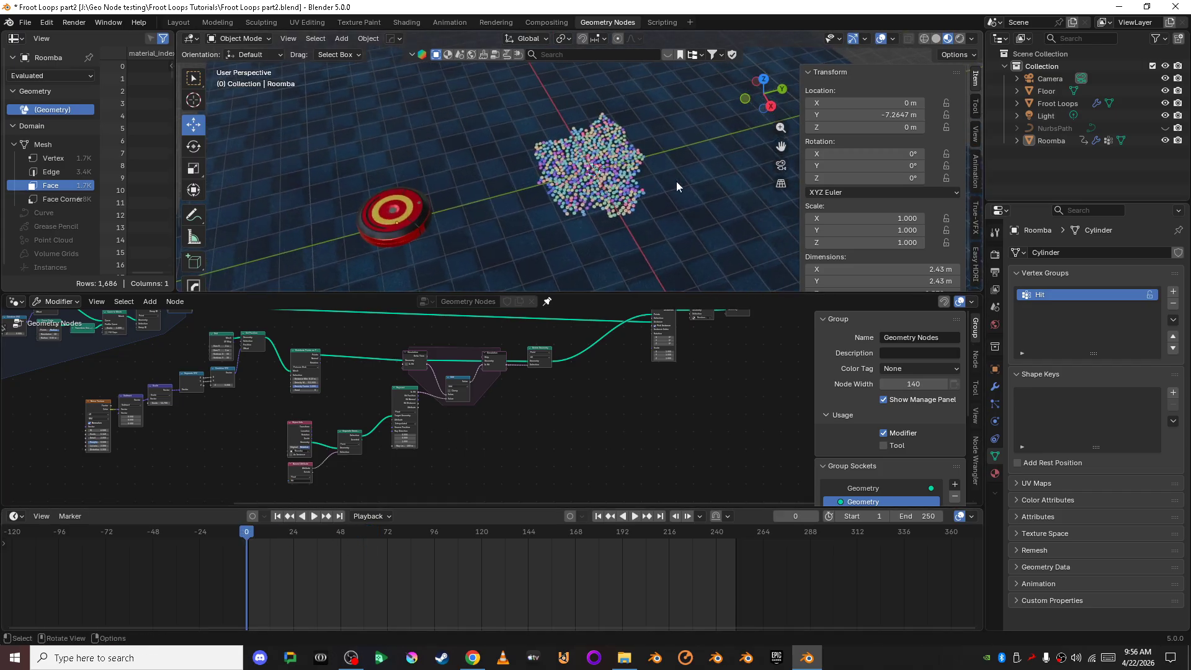
drag(252, 538, 146, 542)
key(space)
key(space)
scroll(604, 395, up, 1)
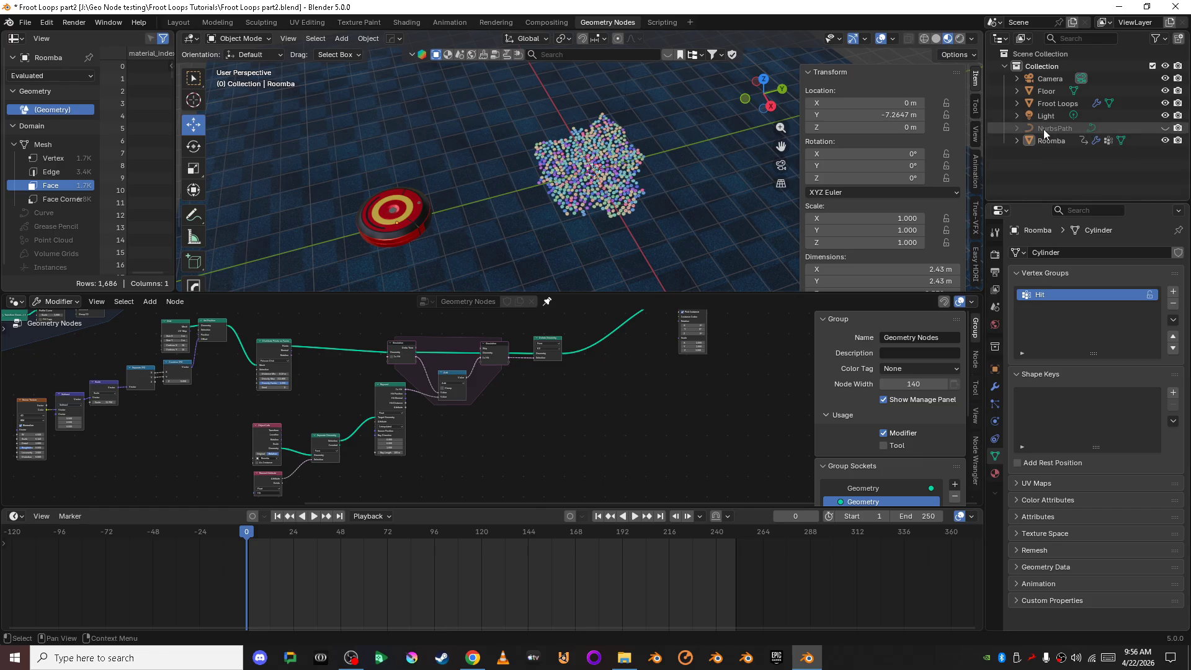
Unhide the NurbsPath curve and open it in Edit Mode from the top view.
click(1165, 128)
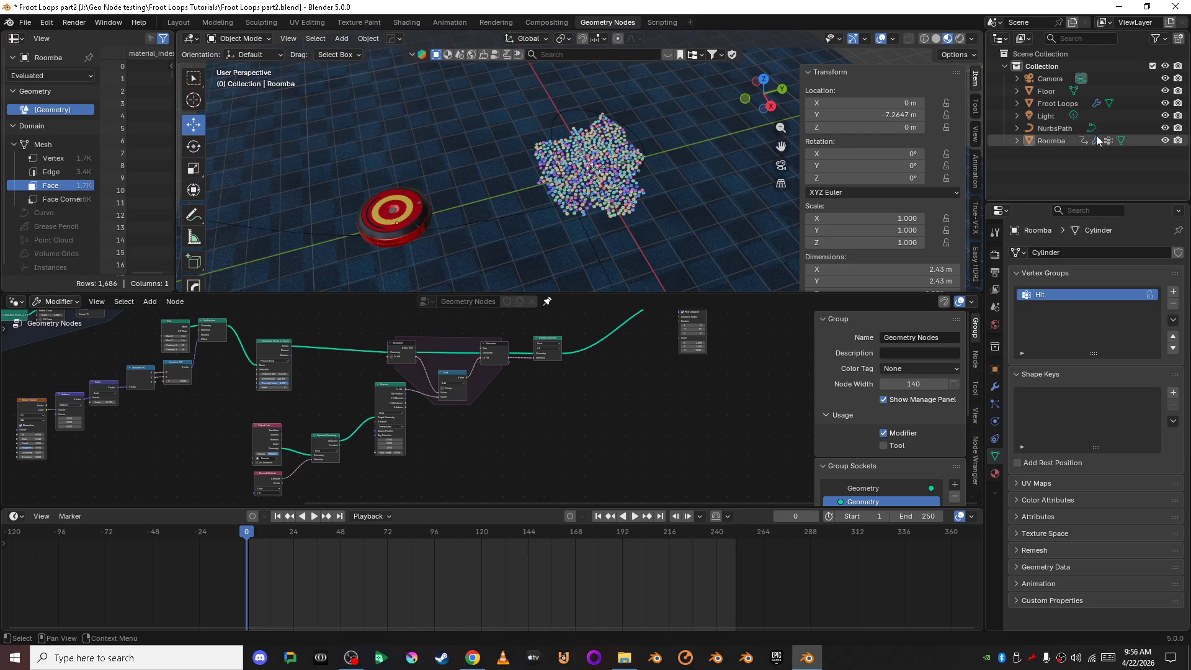
click(1050, 128)
middle_drag(489, 190, 760, 105)
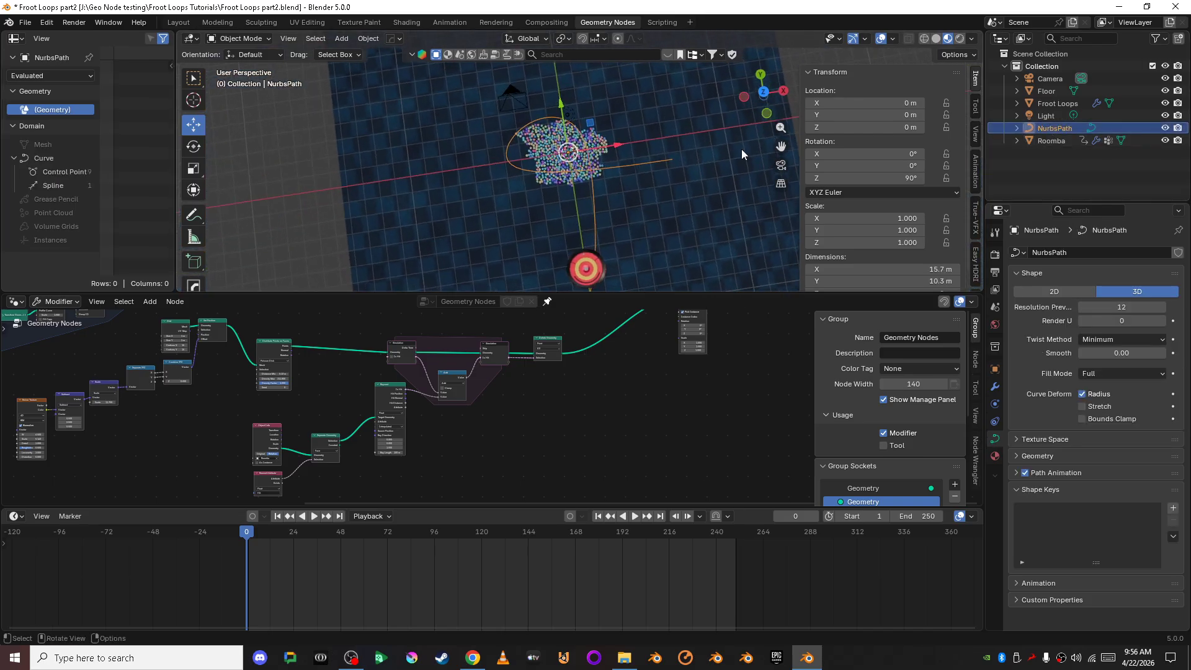
key(KP_7)
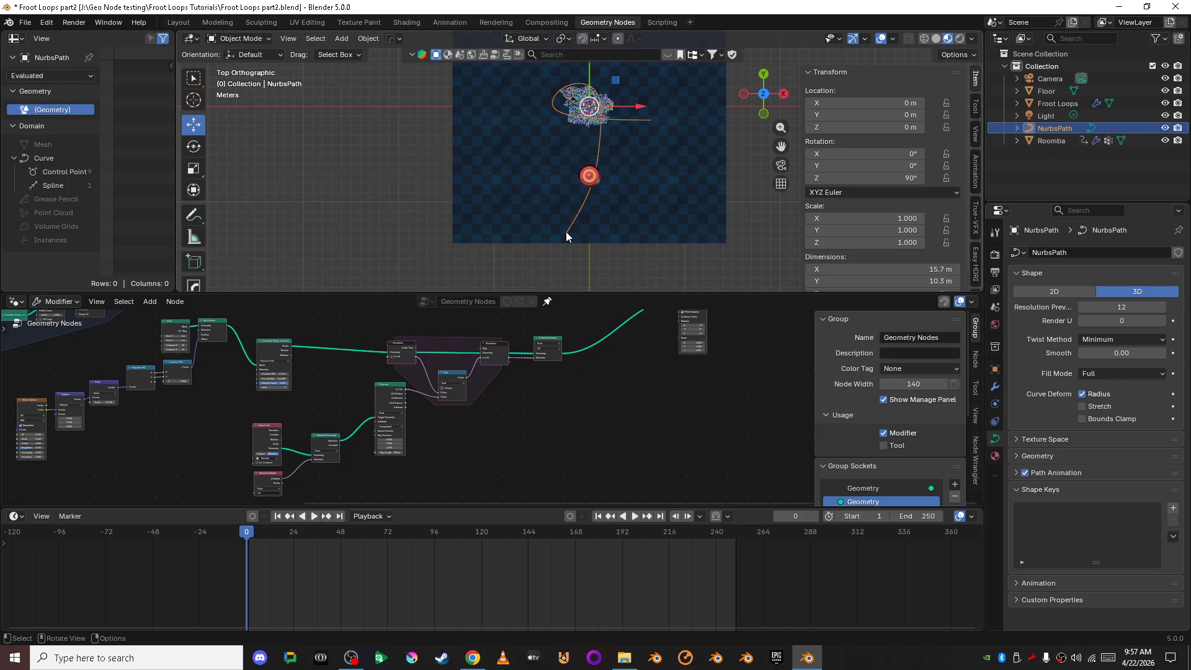
scroll(621, 194, up, 3)
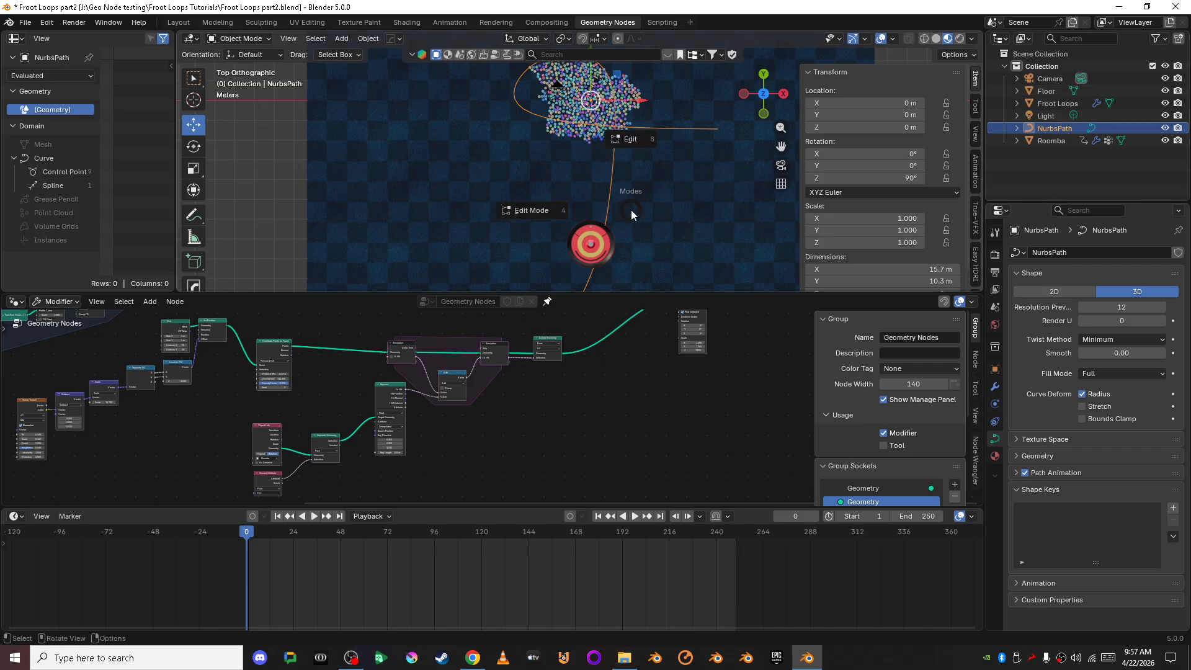
key(Tab)
shift+middle_drag(654, 155, 627, 181)
Show the curve normals on the NurbsPath and look at them beside the Froot Loops.
click(887, 38)
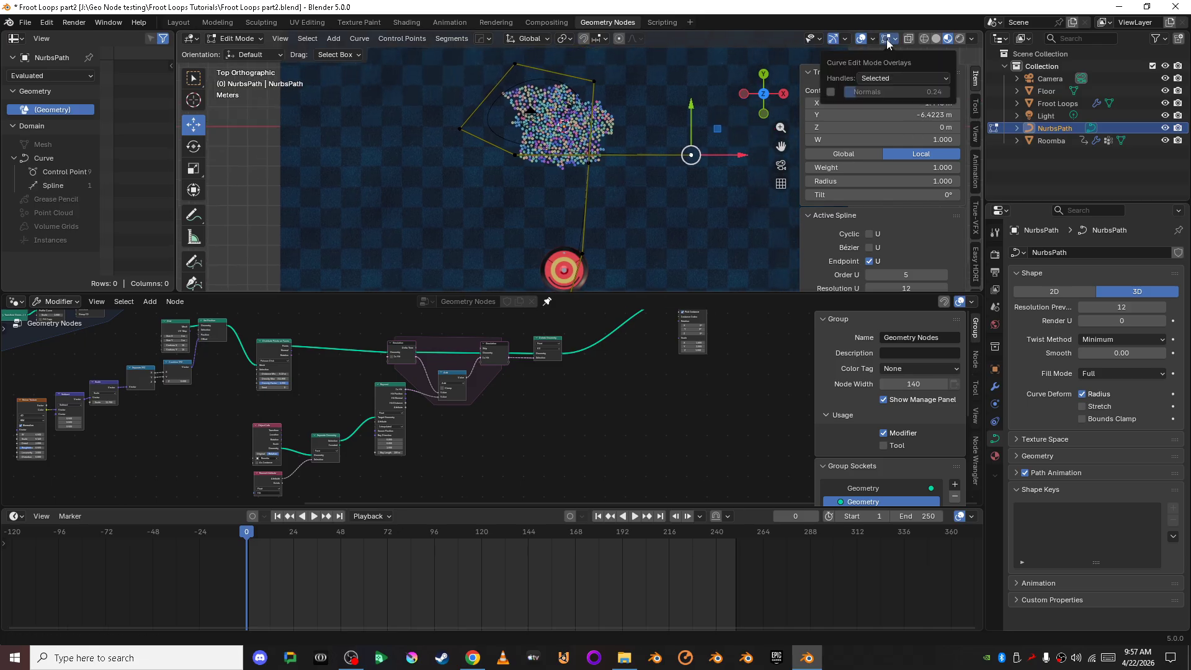
click(831, 92)
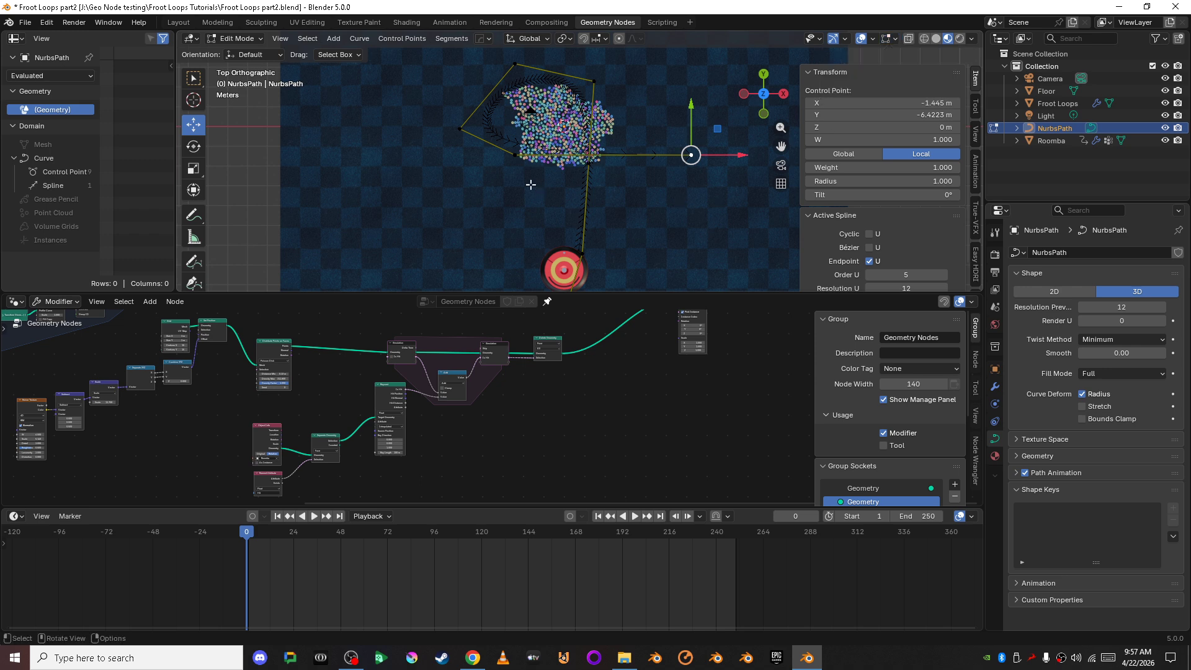
scroll(657, 207, up, 6)
shift+middle_drag(656, 218, 663, 176)
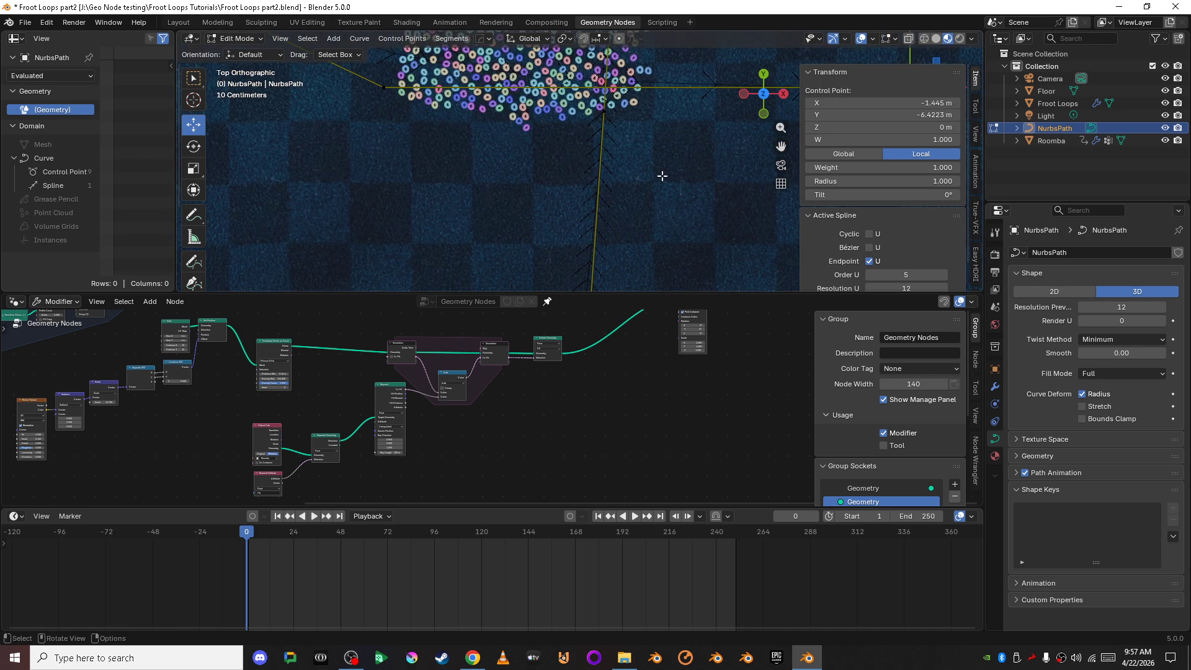
scroll(662, 176, up, 5)
scroll(667, 184, down, 4)
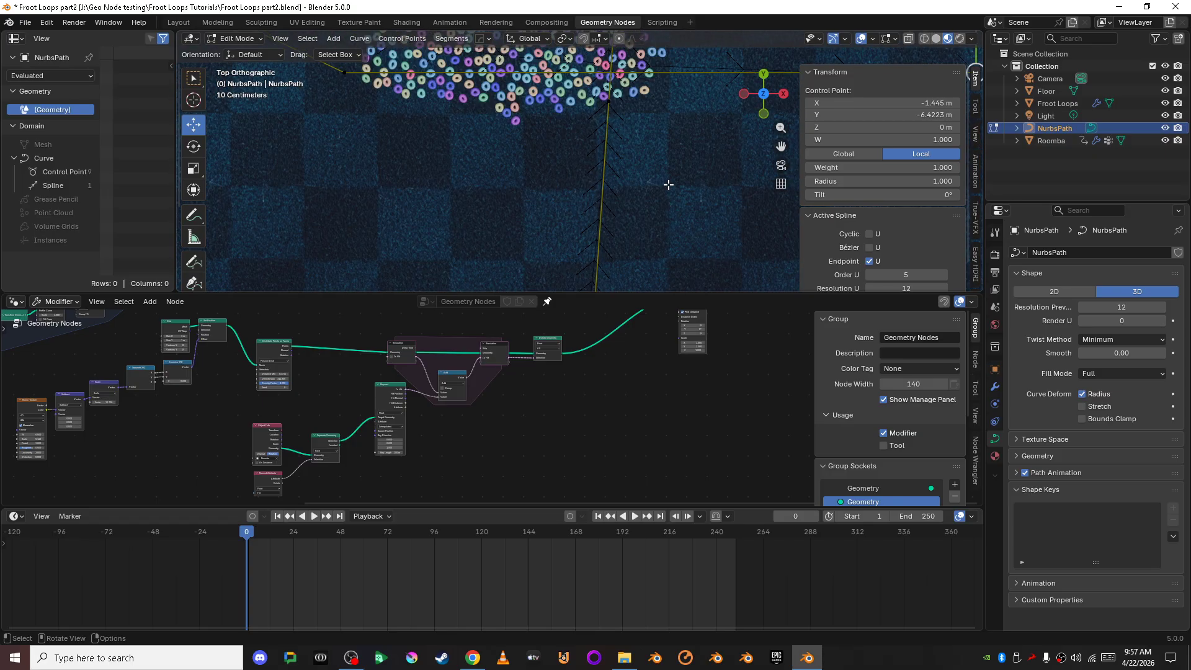
Isolate the NurbsPath in local view and examine which way its normals point along the curve.
key(KP_Divide)
scroll(668, 184, up, 10)
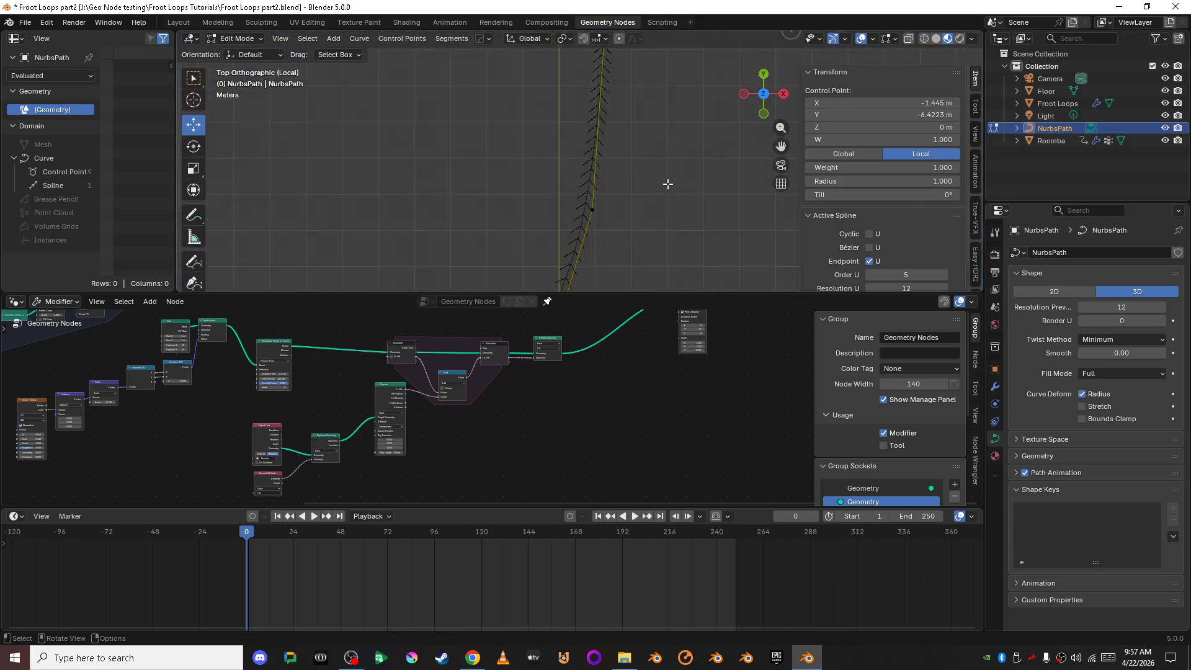
shift+middle_drag(692, 180, 670, 186)
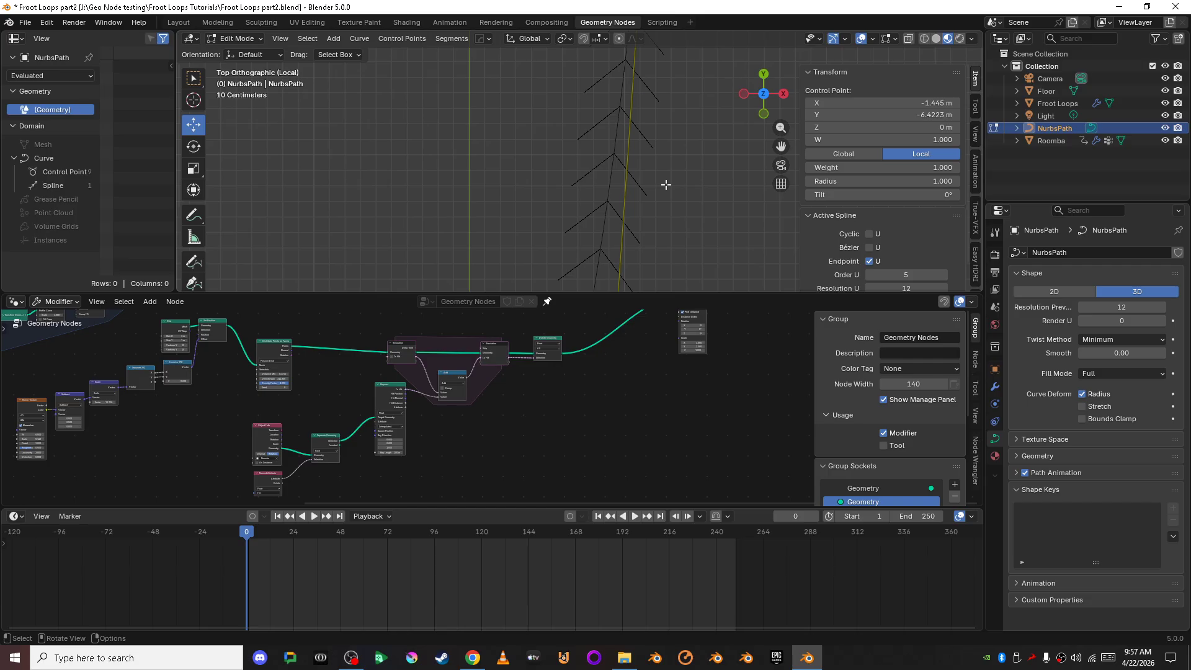
scroll(670, 184, down, 8)
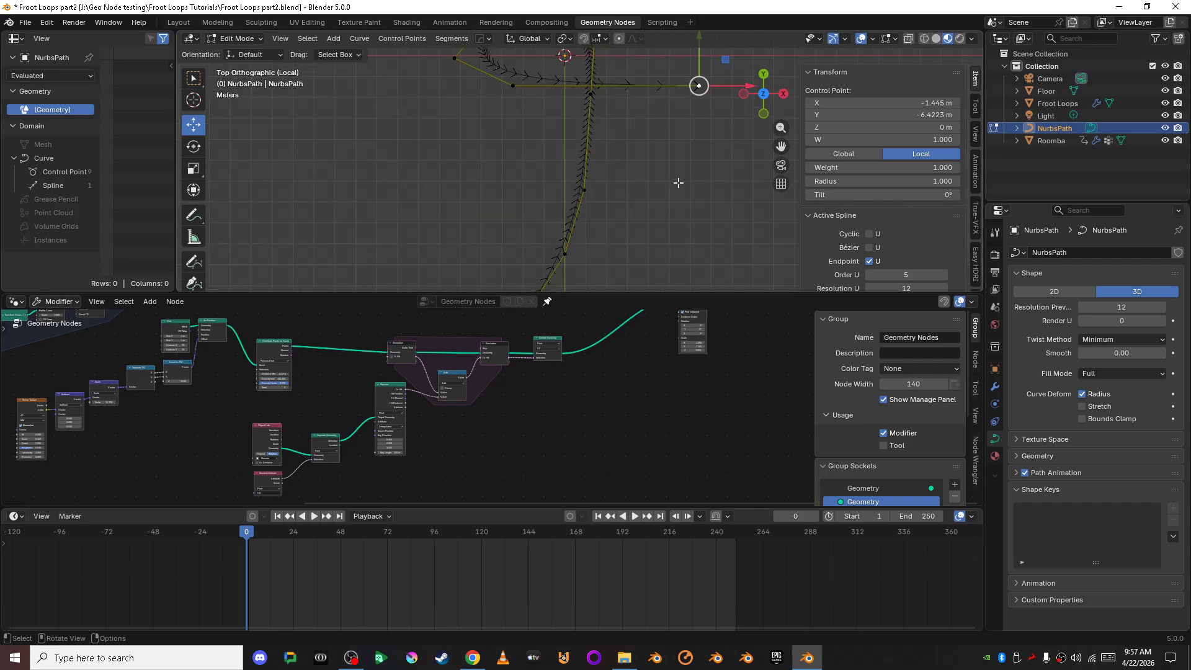
scroll(645, 155, up, 6)
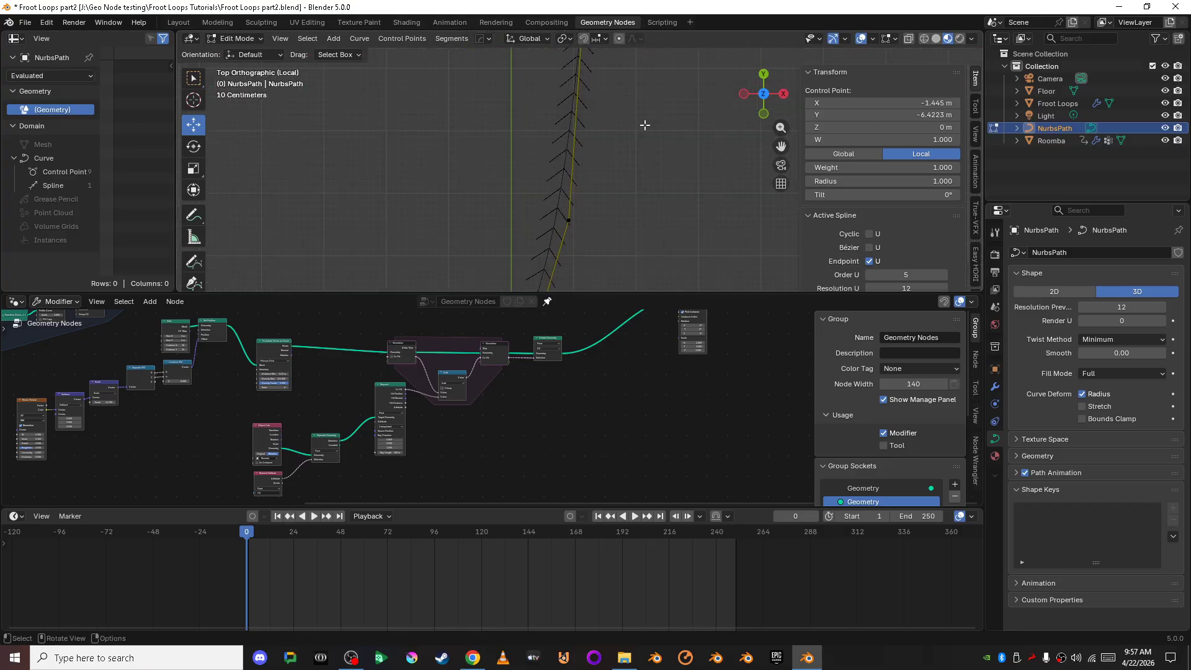
scroll(557, 234, down, 1)
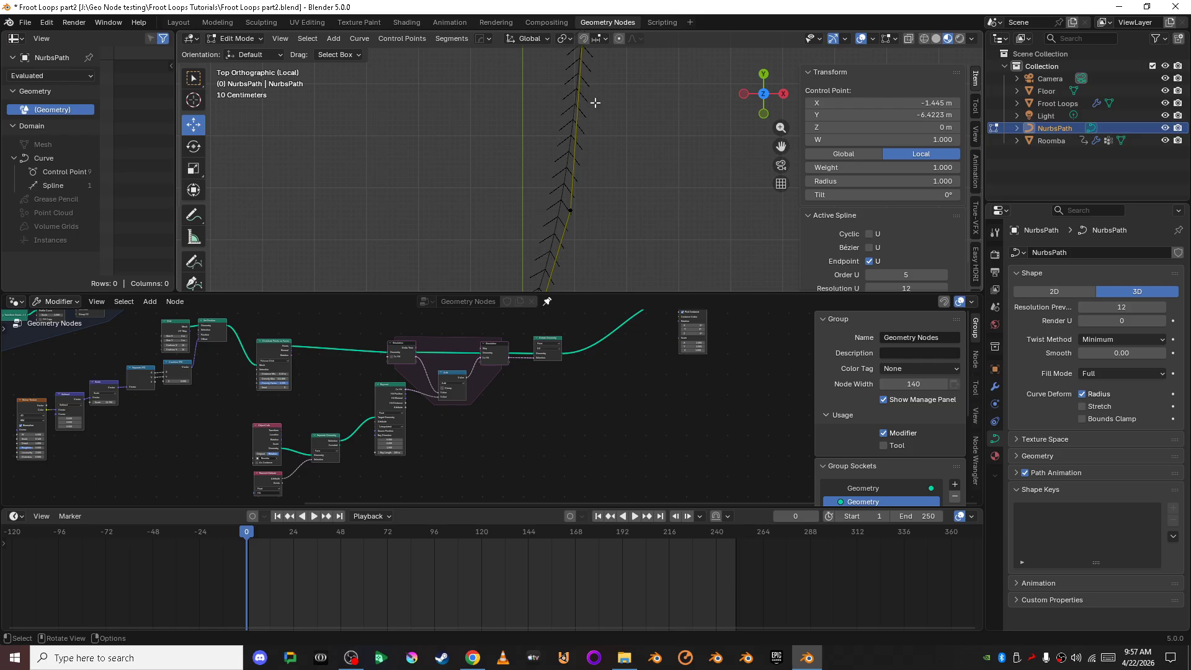
scroll(602, 194, down, 6)
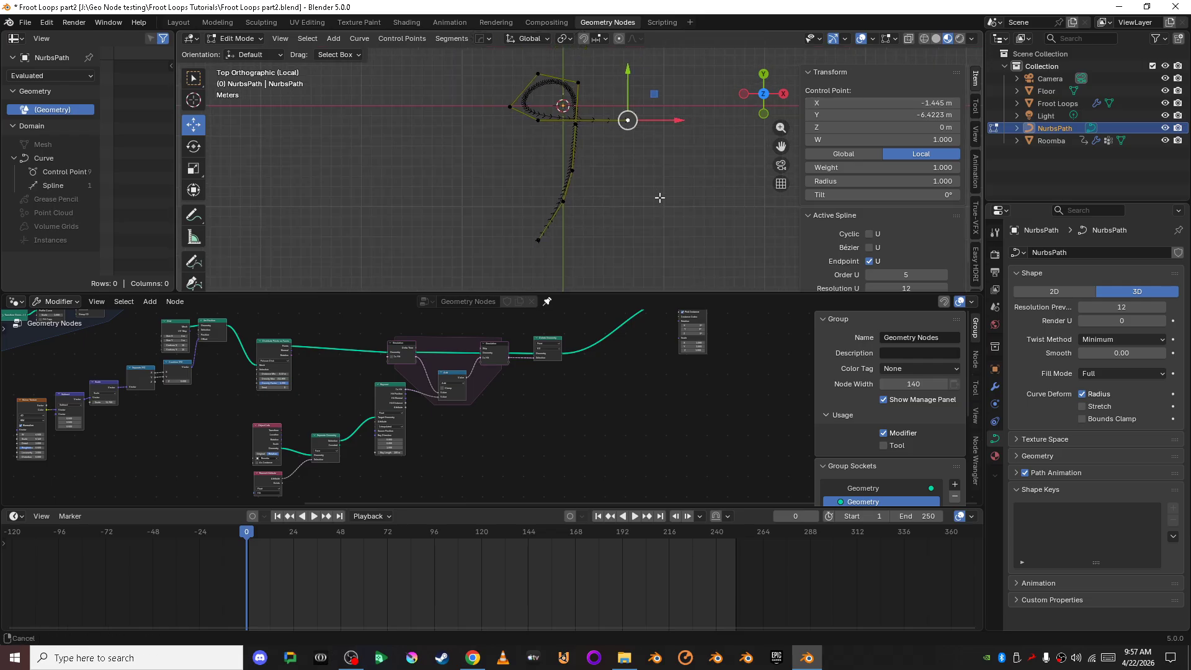
Hide the curve normals and return the NurbsPath to Object Mode.
click(887, 39)
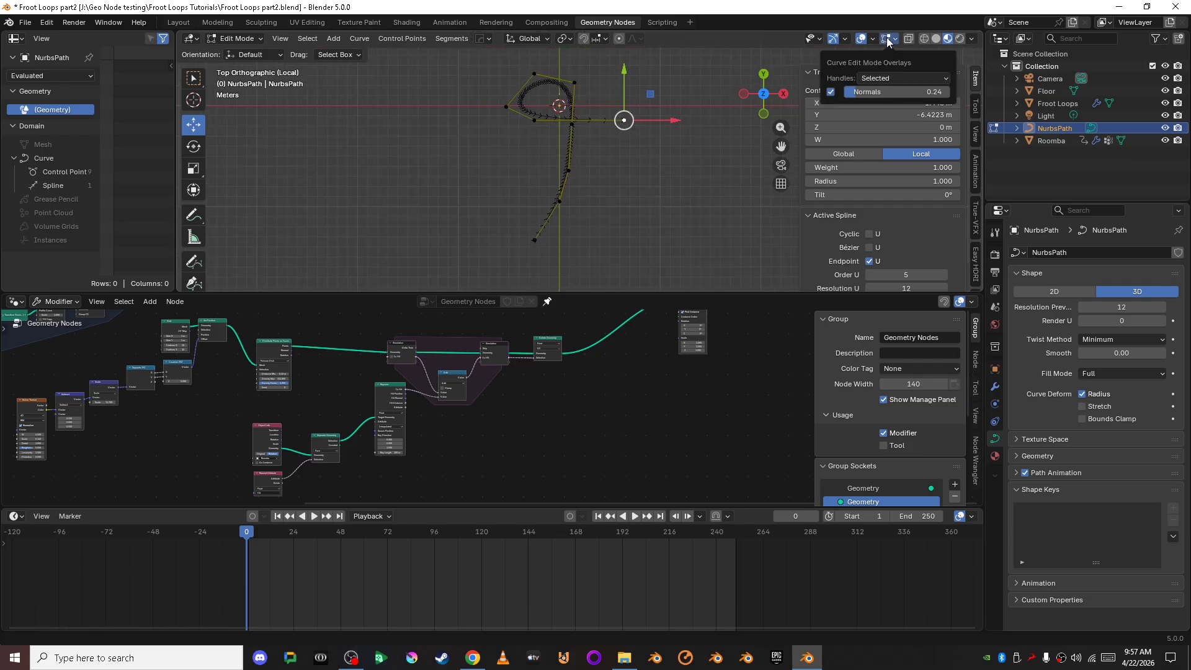
click(832, 91)
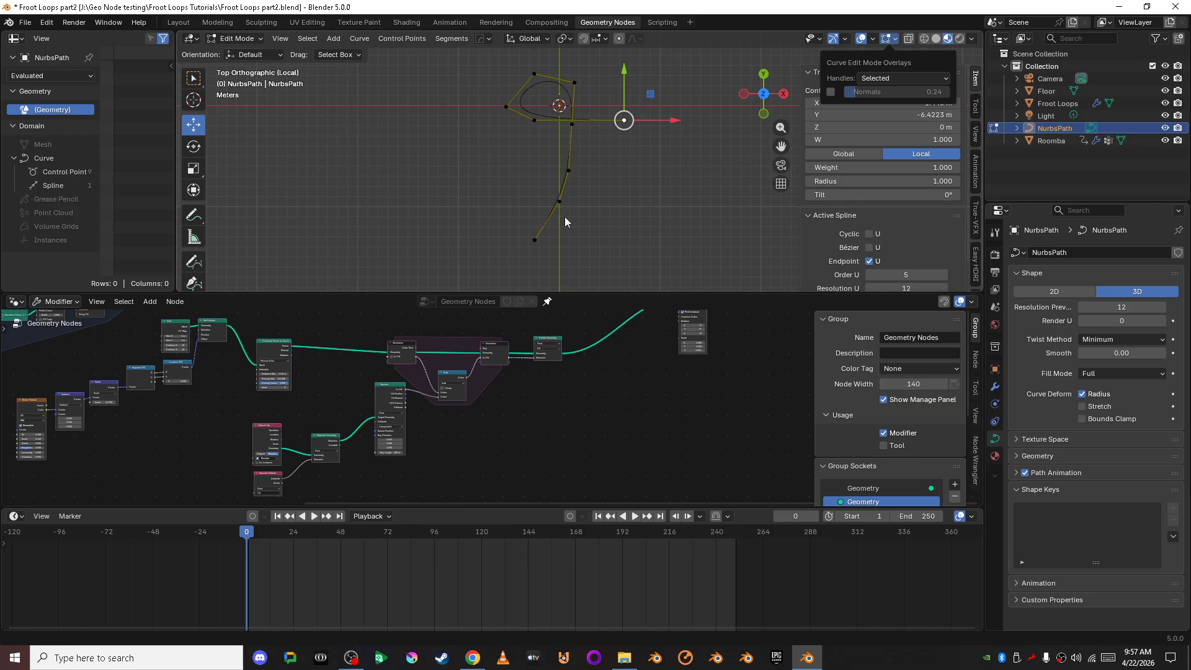
key(Tab)
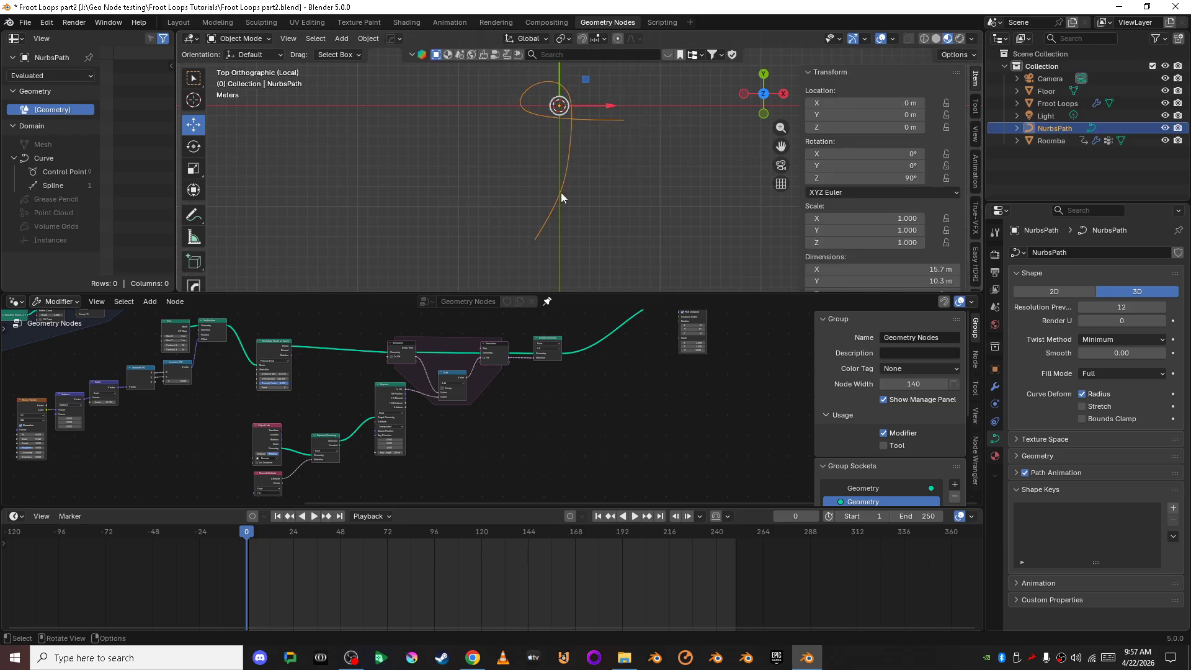
Leave the NurbsPath's local view and select the Roomba on the floor.
key(KP_Divide)
scroll(561, 192, down, 9)
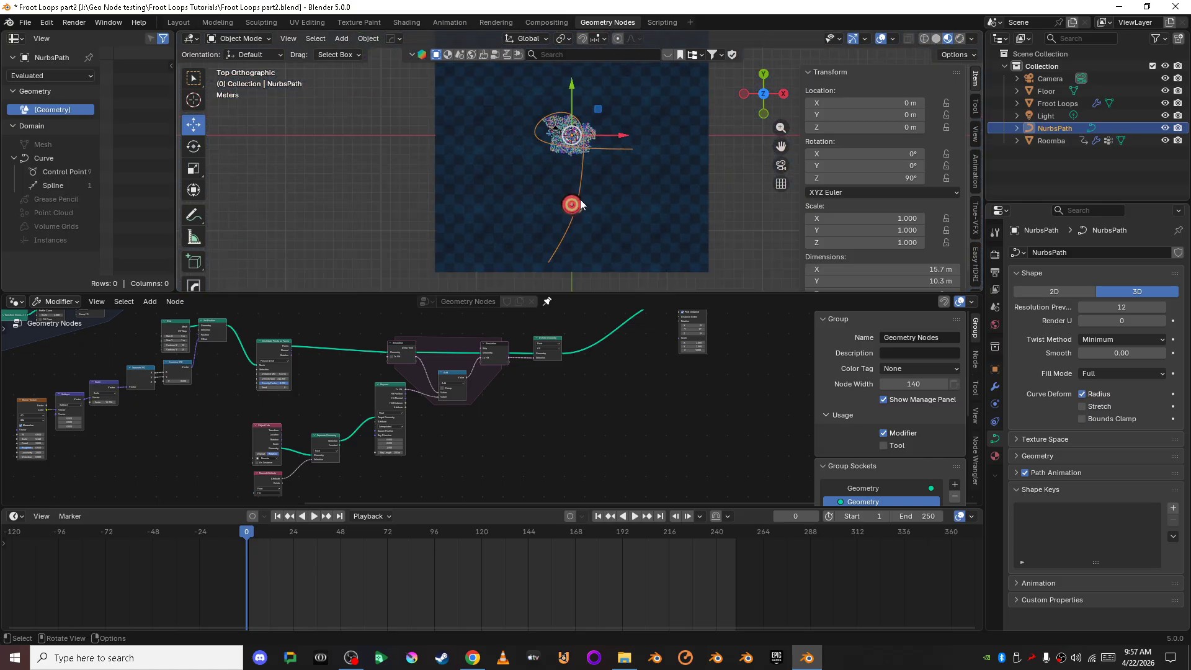
click(724, 203)
scroll(615, 169, up, 5)
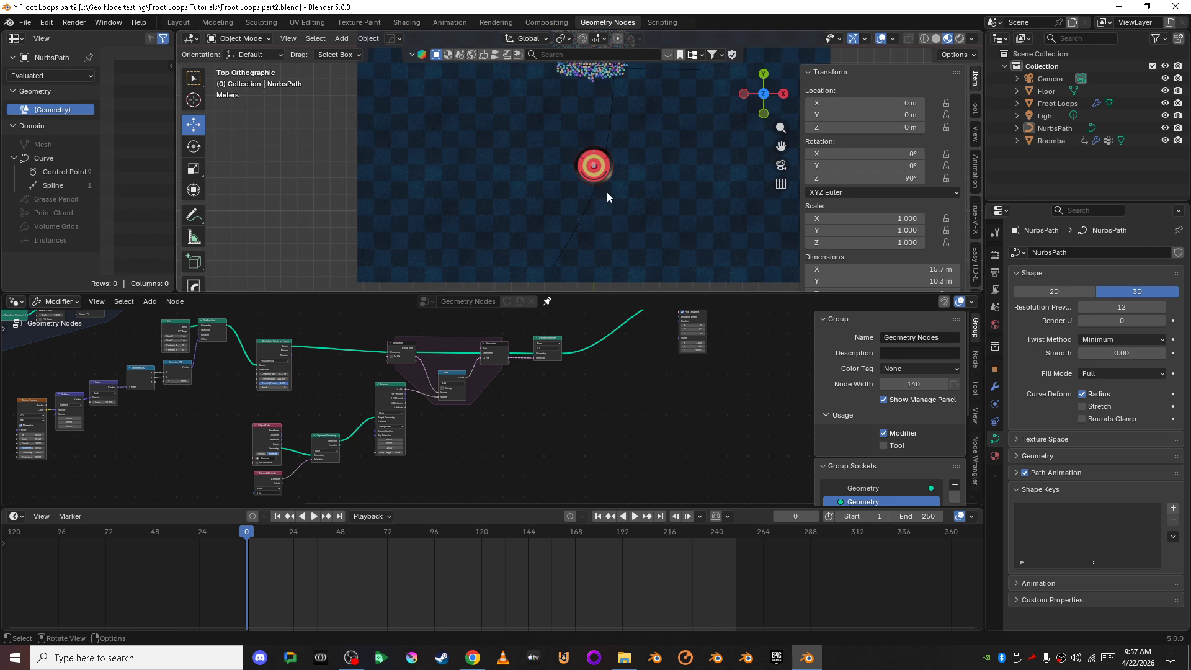
click(602, 172)
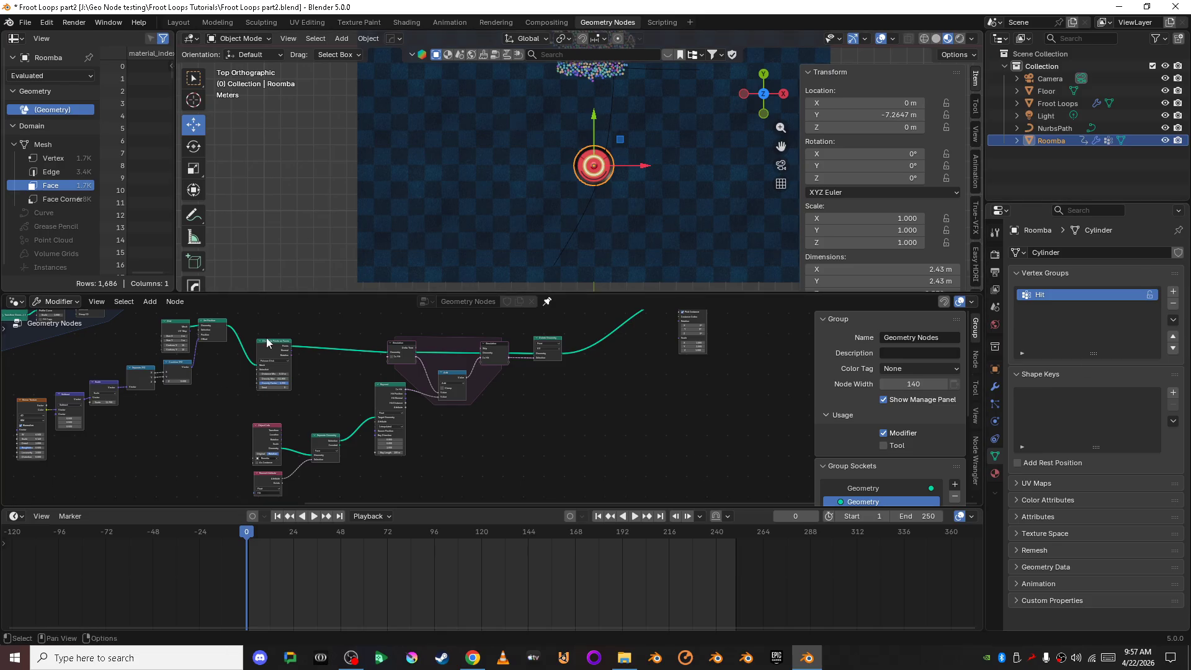
Add a new Geometry Nodes modifier to the Roomba and pin its node tree in the node editor.
click(547, 302)
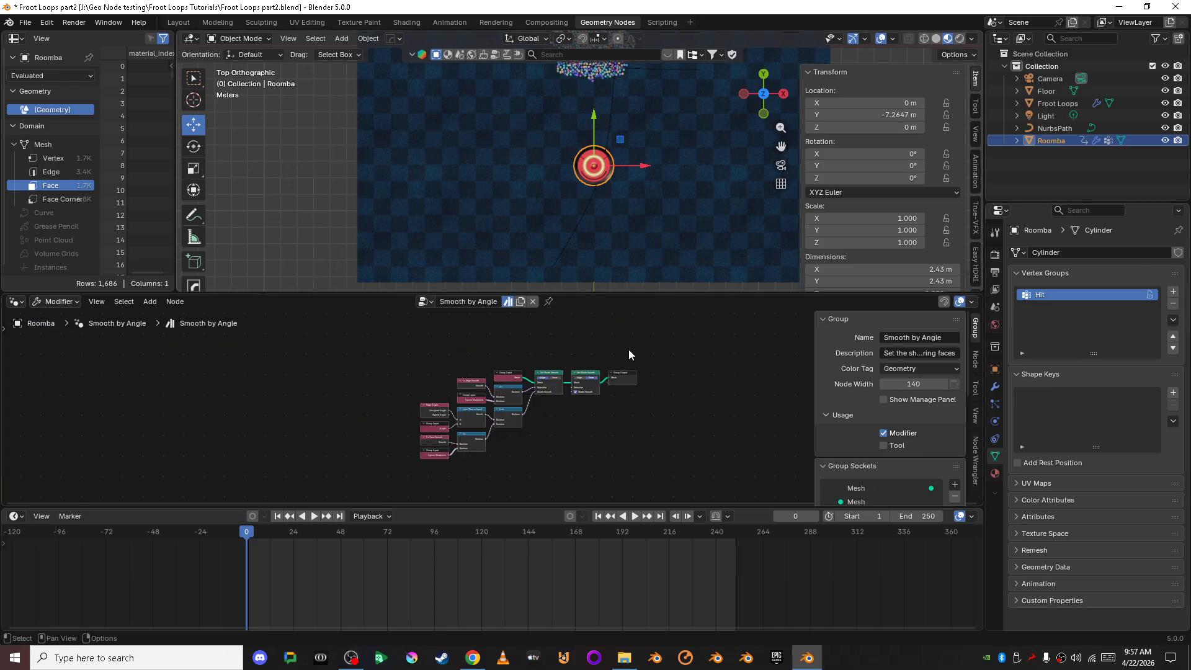
click(998, 390)
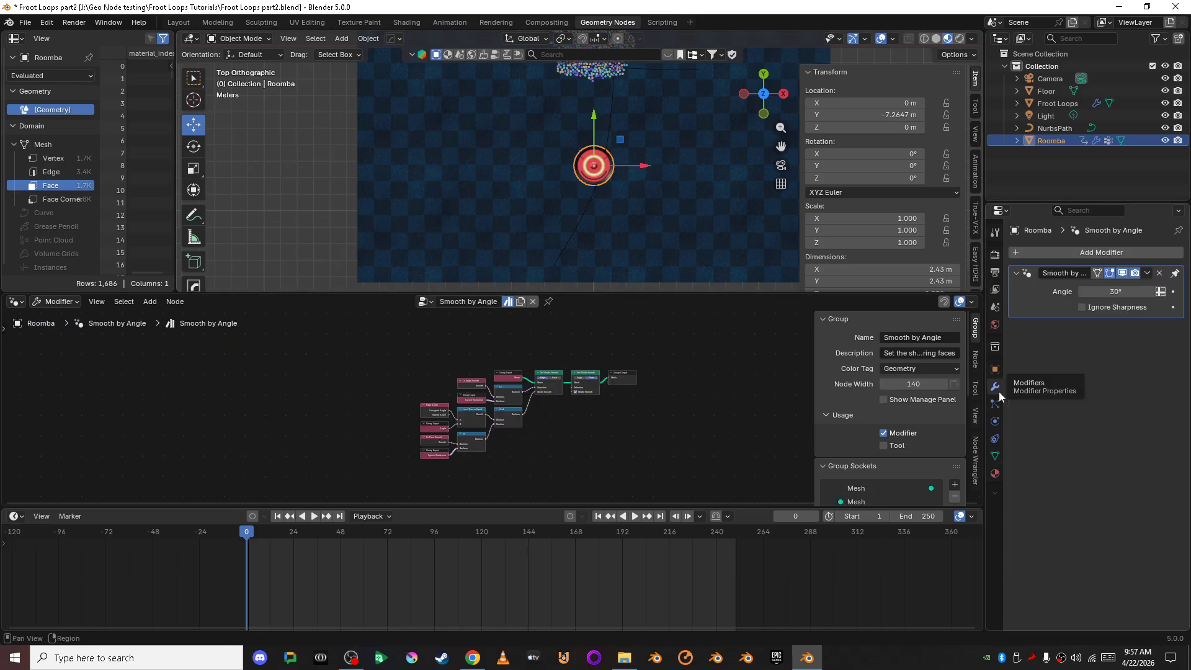
click(1137, 251)
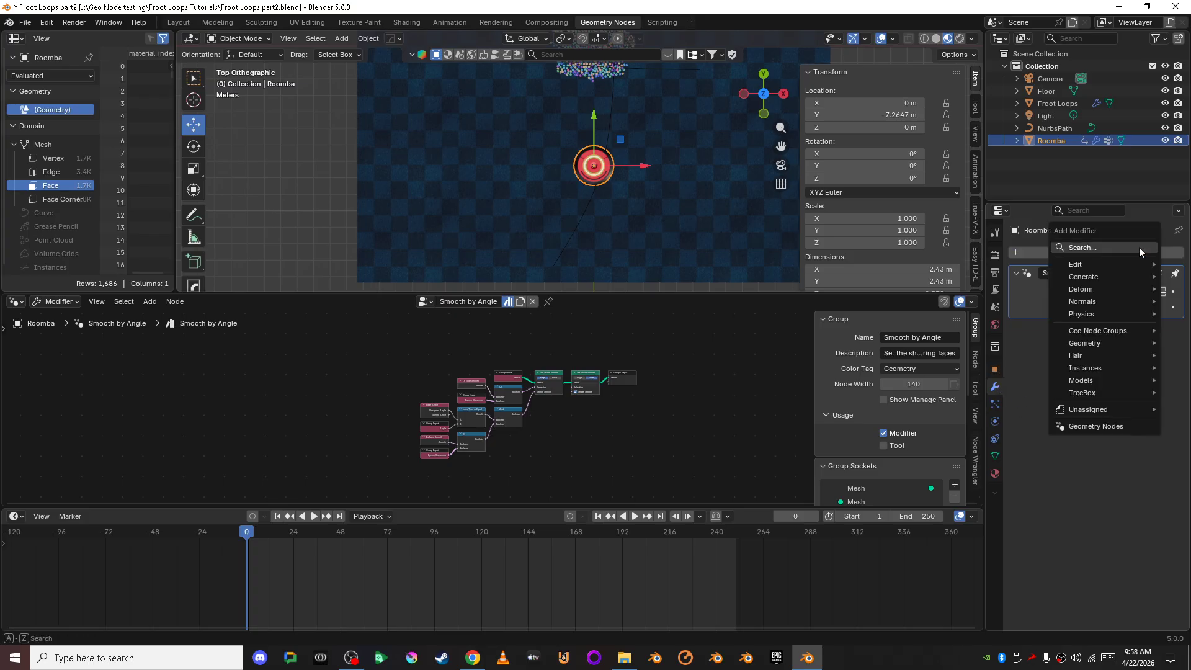
click(1105, 427)
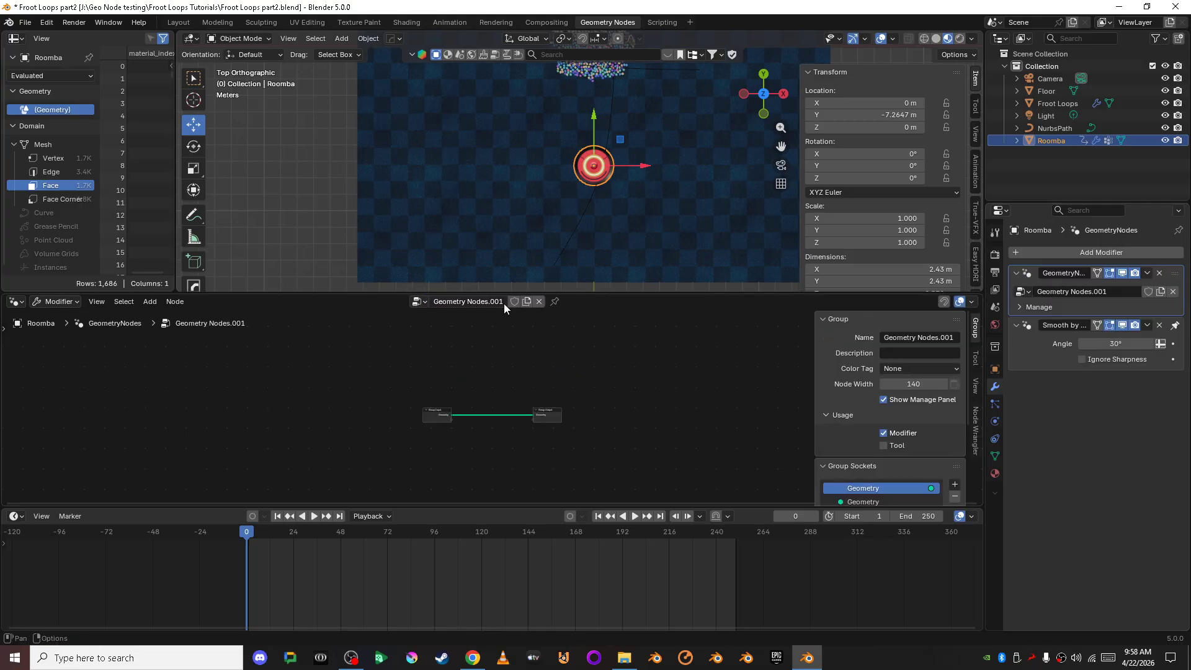
scroll(481, 380, up, 3)
drag(394, 421, 341, 419)
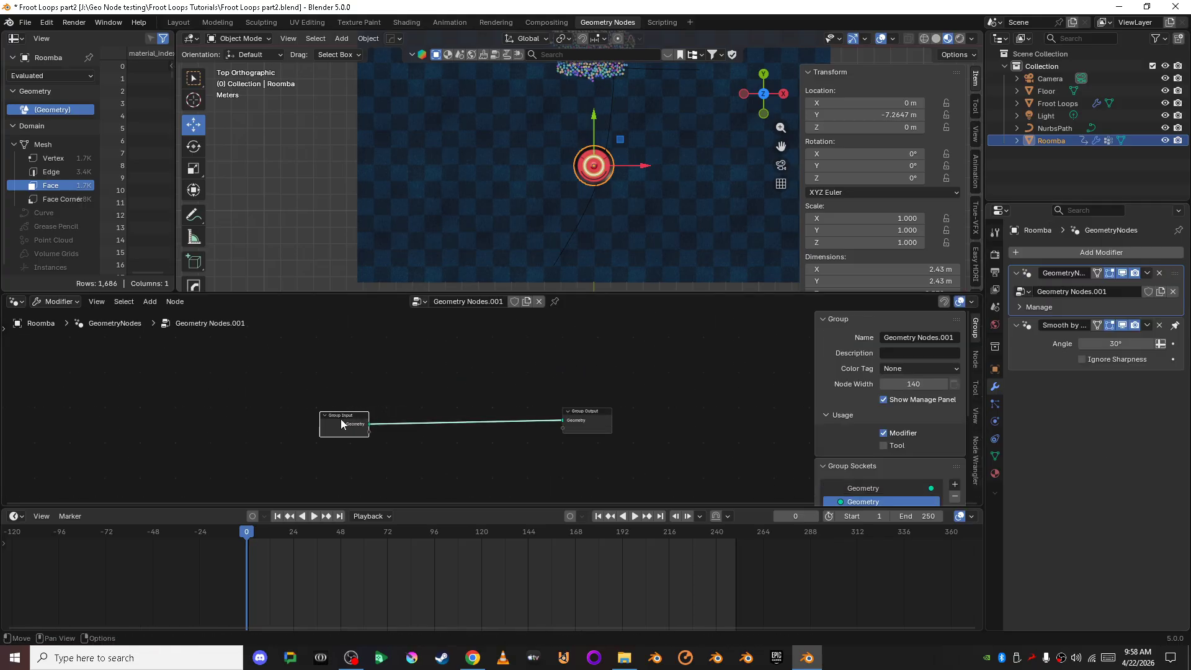
click(554, 303)
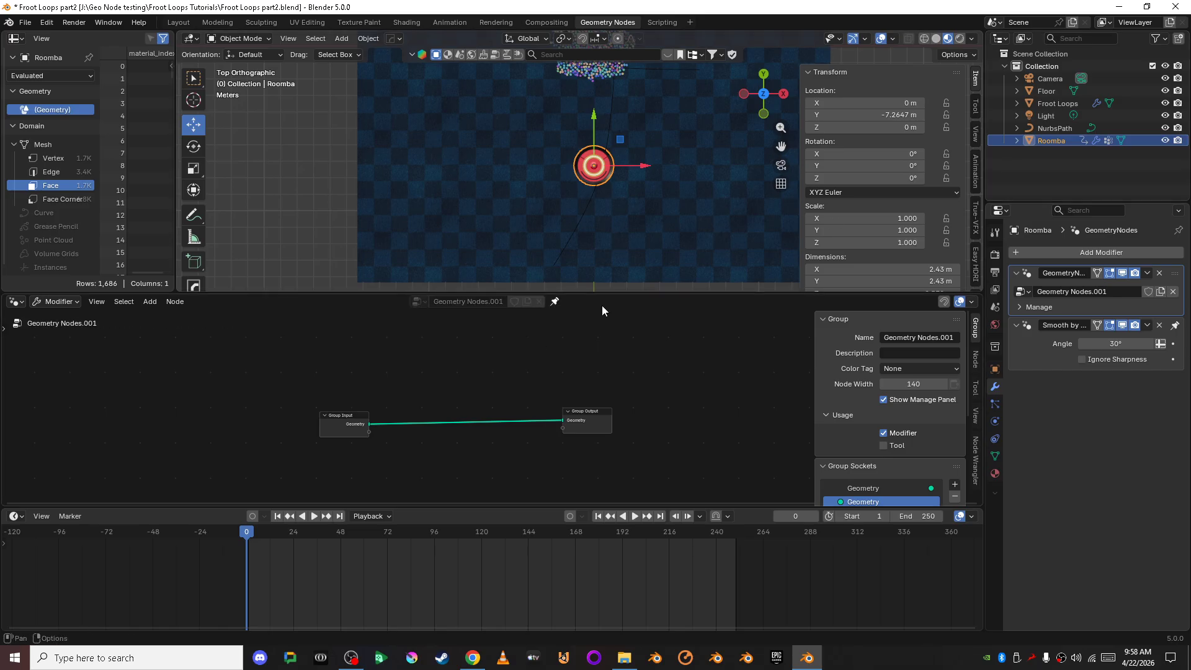
Bring the NurbsPath into the Roomba's node tree as an Object Info node placed below the Group Input.
drag(1059, 128, 330, 488)
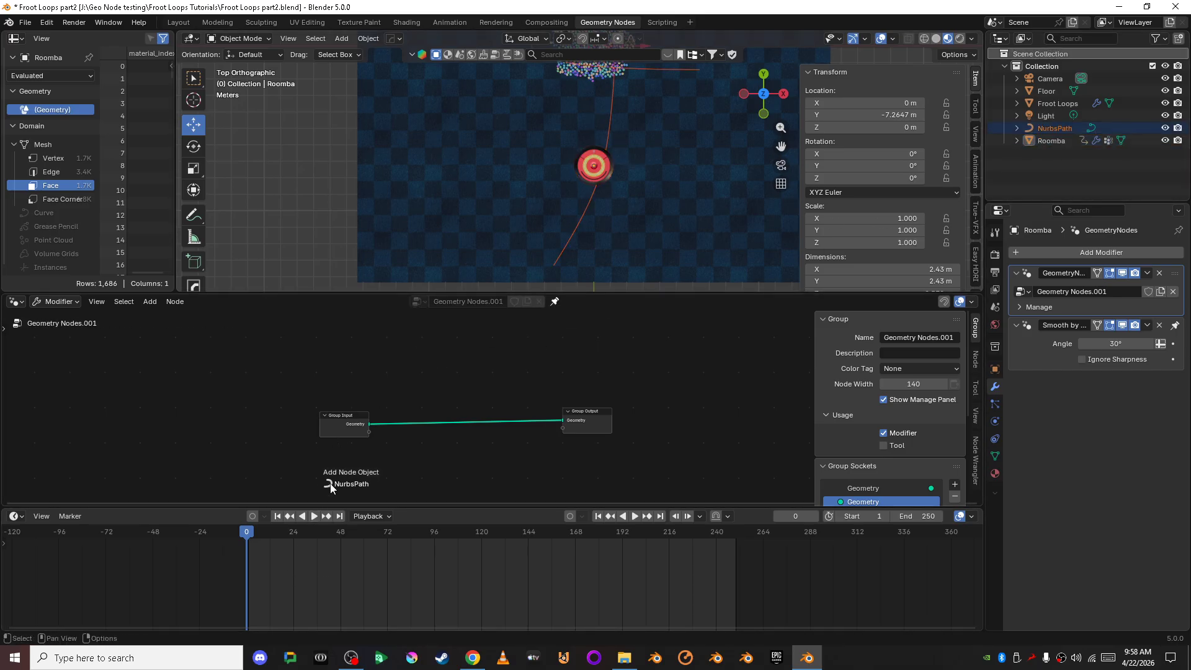
middle_drag(403, 453, 452, 356)
drag(397, 374, 364, 385)
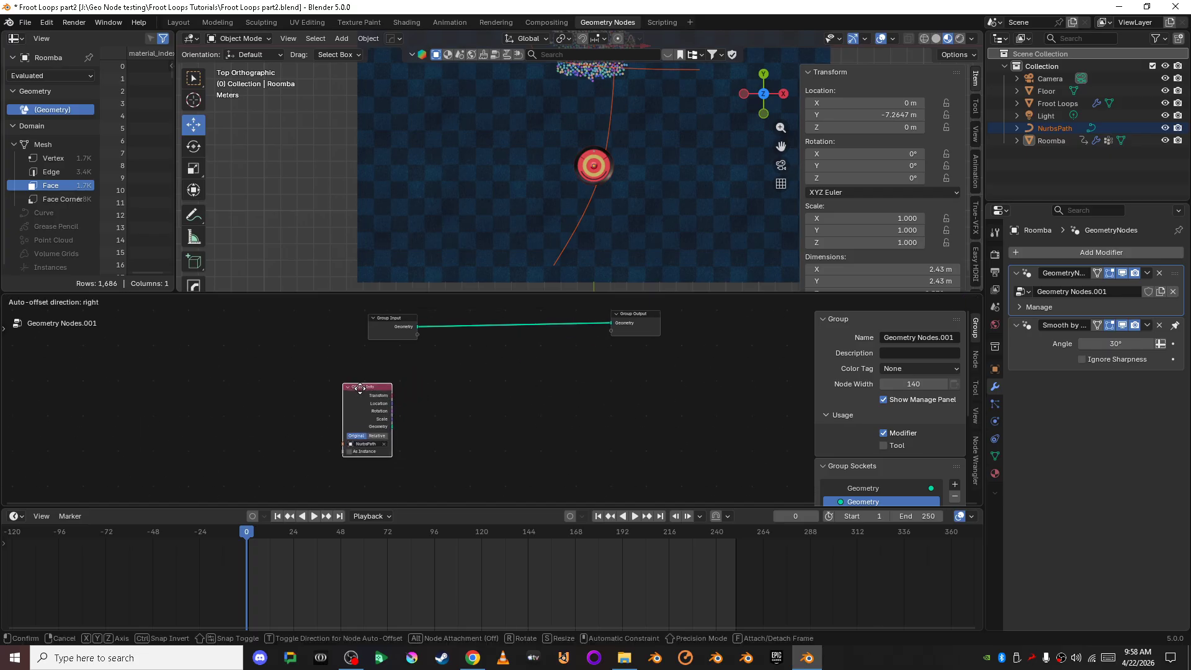
scroll(450, 413, up, 2)
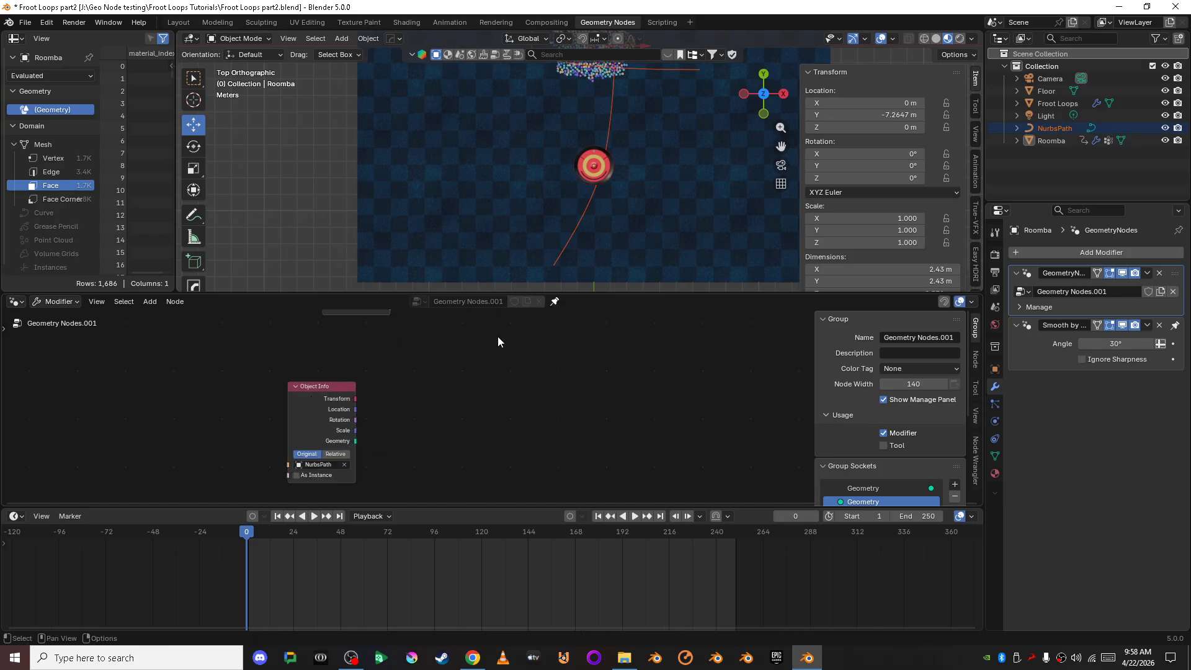
drag(334, 396, 314, 410)
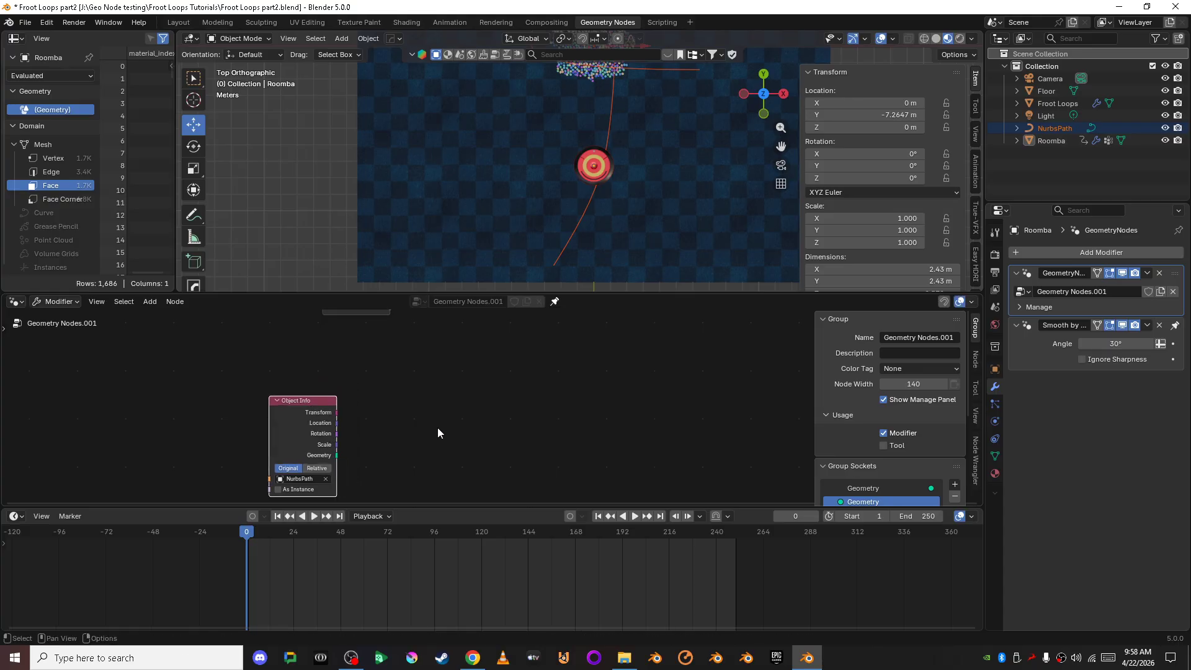
middle_drag(426, 435, 435, 388)
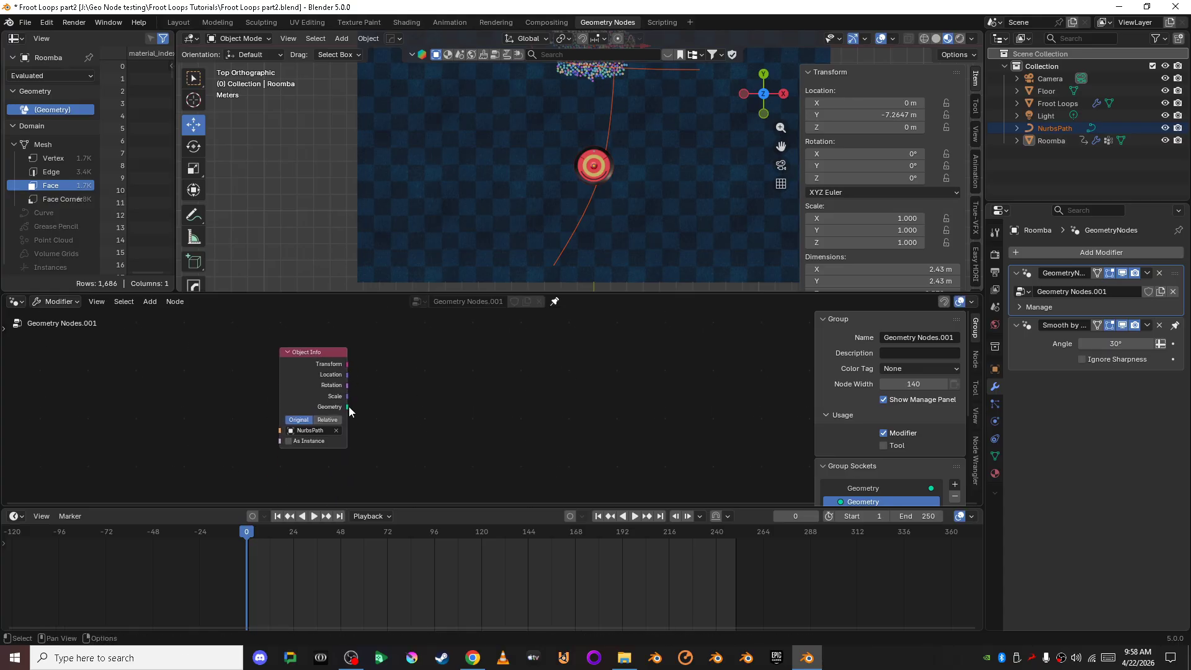
Add a Sample Curve node fed by the Geometry output of the NurbsPath Object Info node.
drag(348, 407, 423, 400)
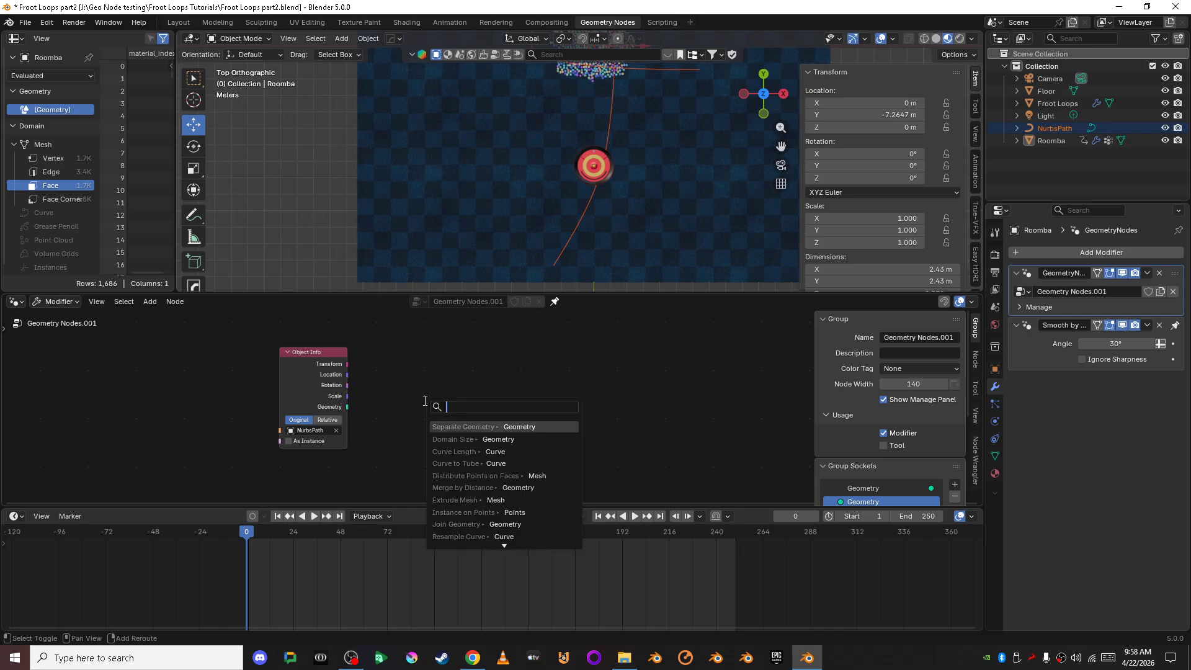
text(sample)
key(Return)
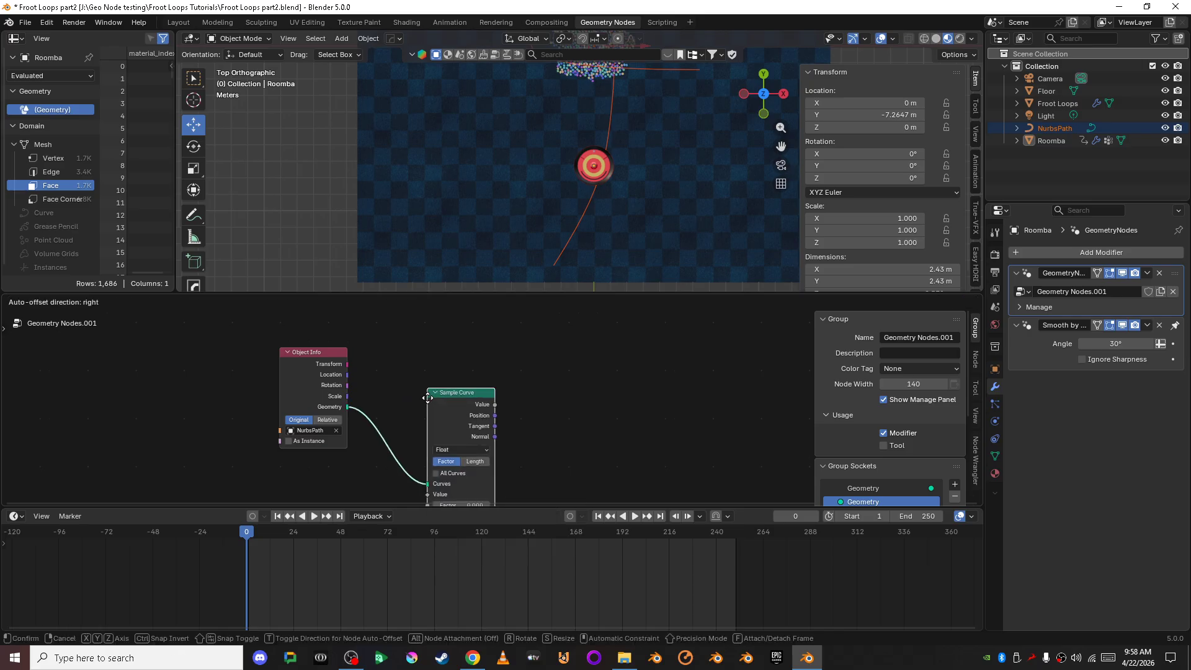
click(400, 352)
scroll(545, 393, down, 3)
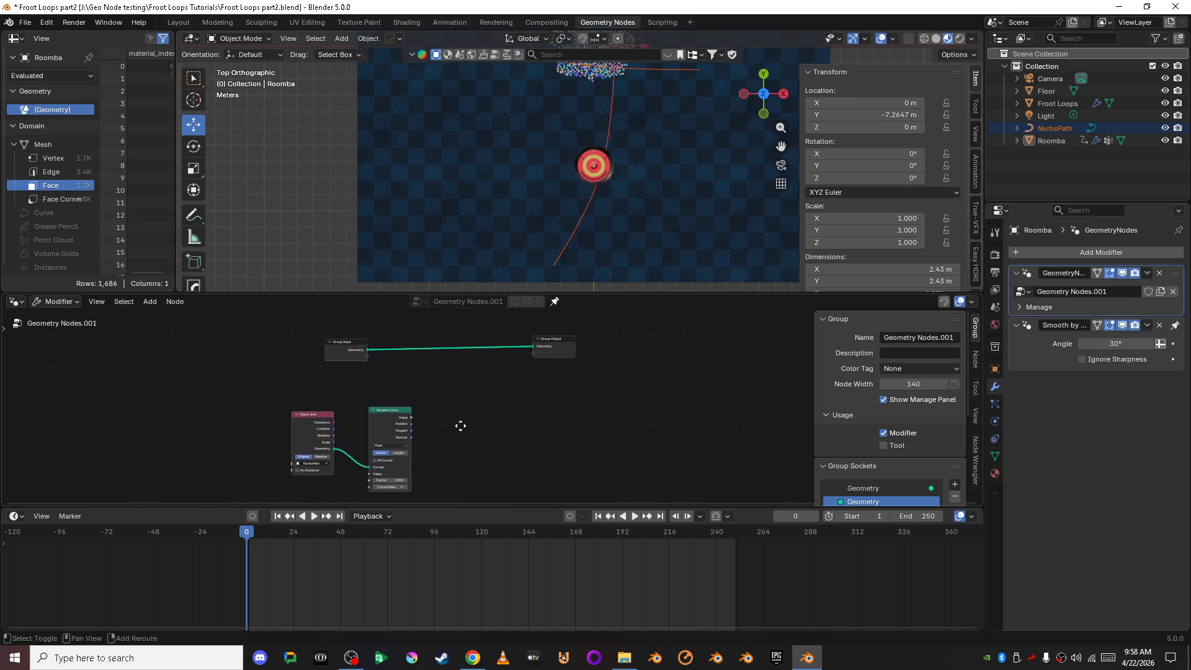
middle_drag(460, 425, 457, 441)
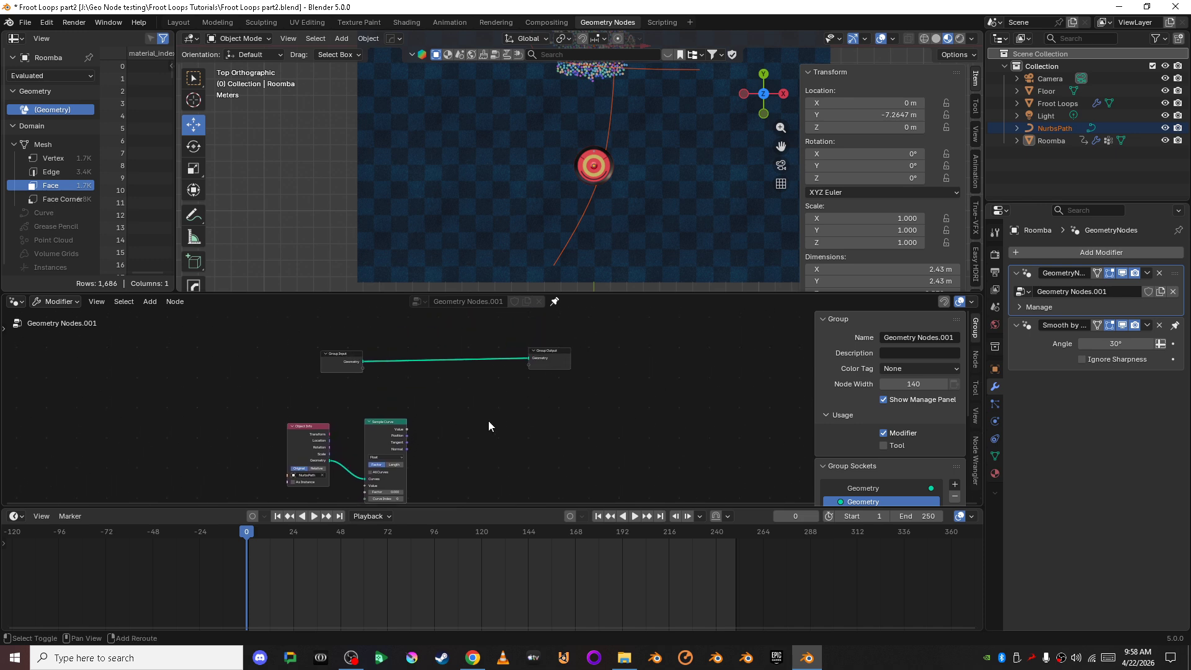
Insert a Transform Geometry node between the Group Input and Group Output and space the nodes apart.
key(shift+a)
click(467, 296)
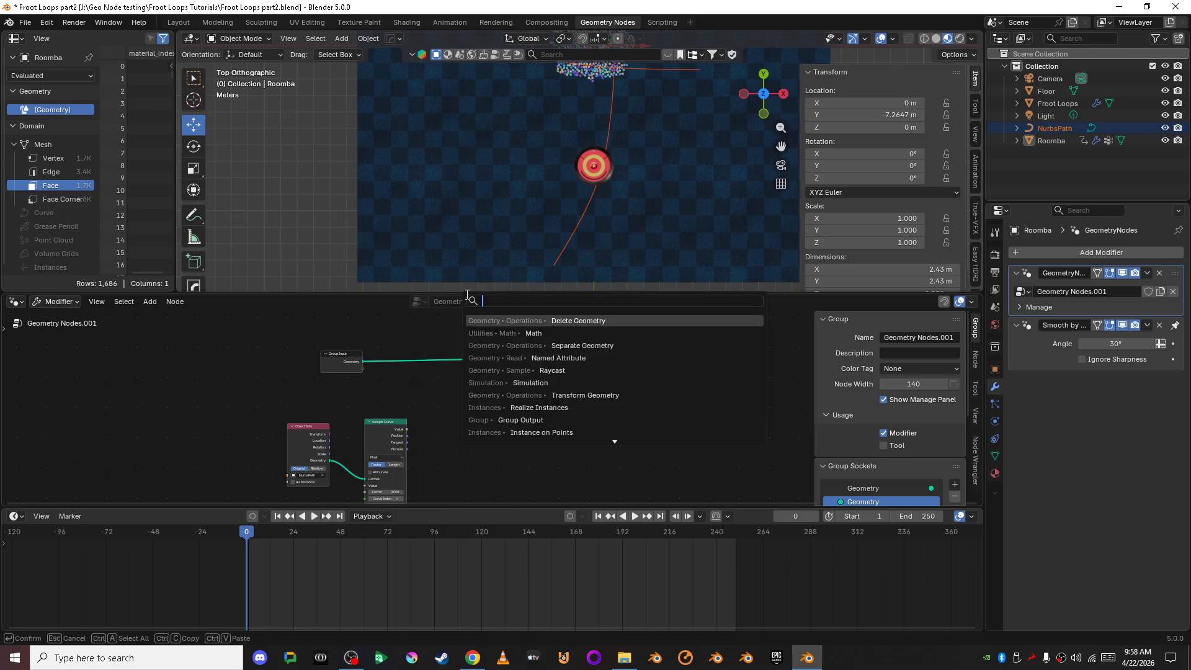
text(trans)
key(Return)
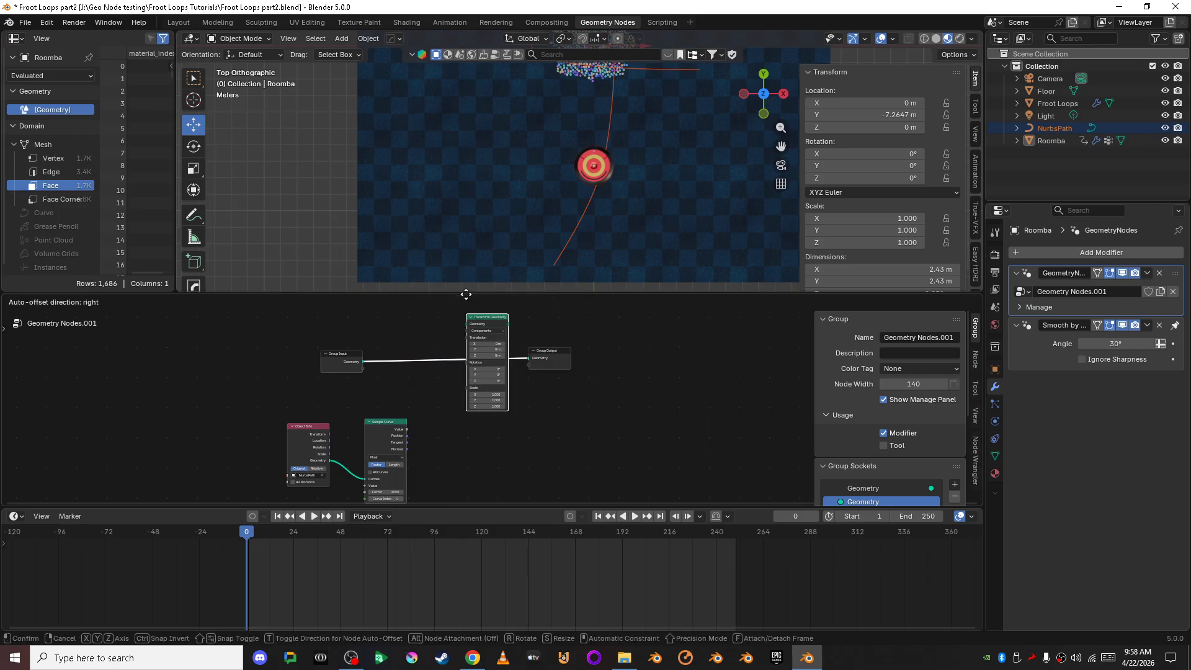
click(451, 329)
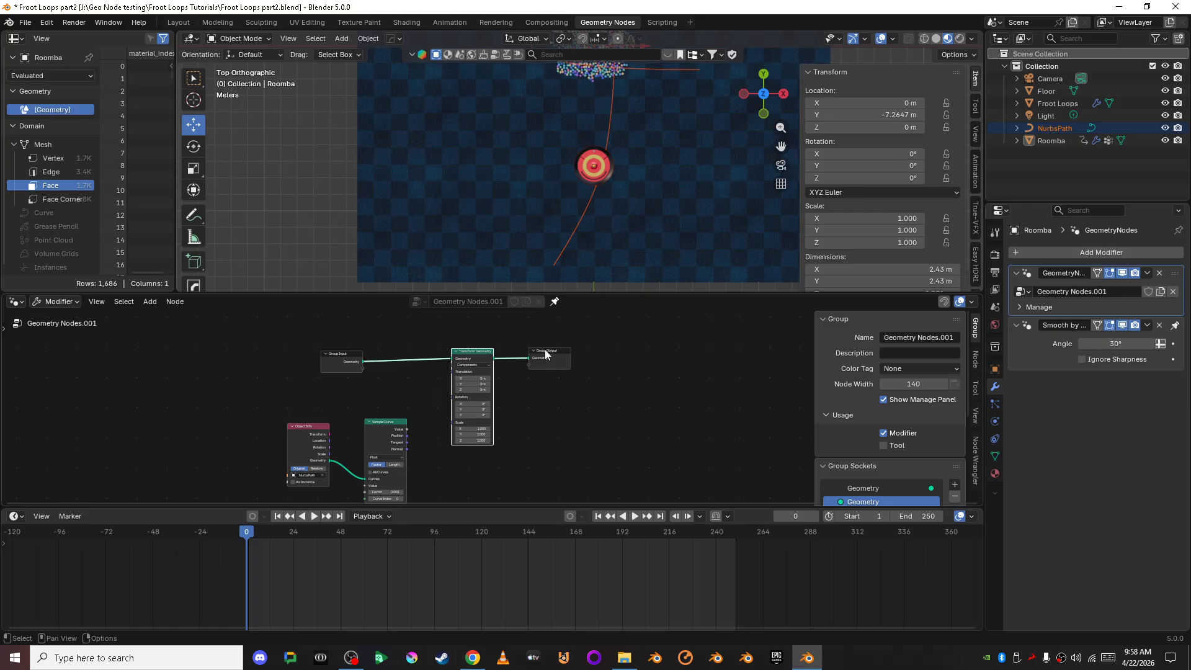
drag(473, 352, 509, 355)
Connect the Sample Curve Position to the Transform Geometry Translation and set the Object Info node to Relative.
scroll(455, 418, up, 3)
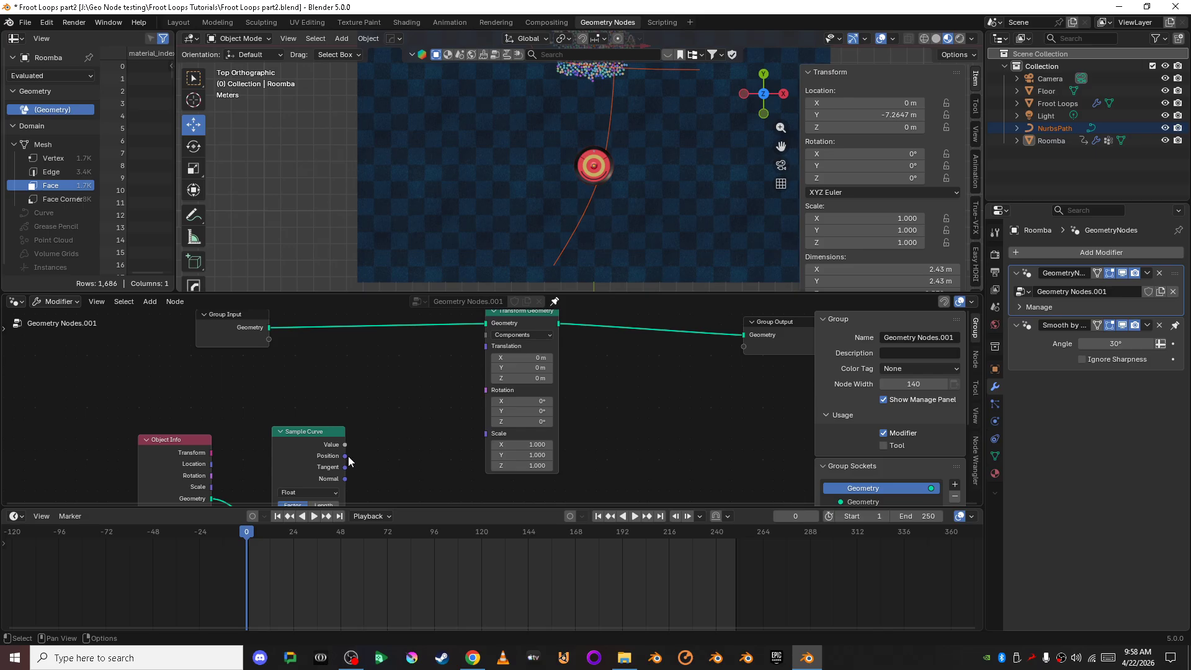
drag(347, 456, 486, 346)
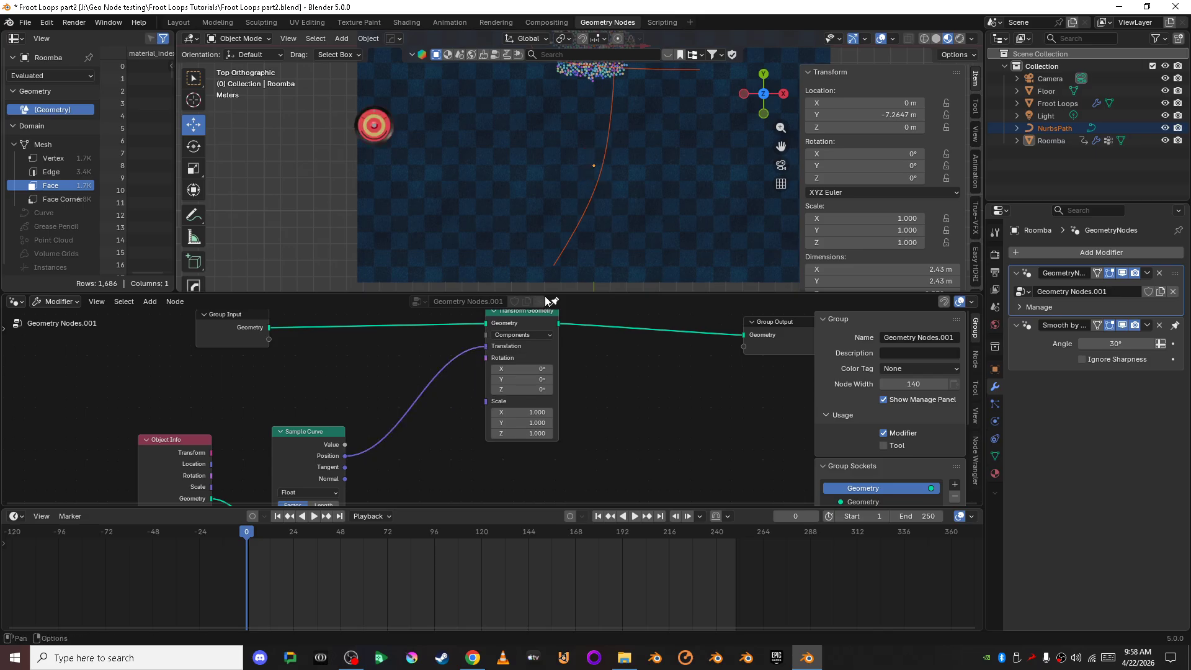
middle_drag(380, 455, 485, 349)
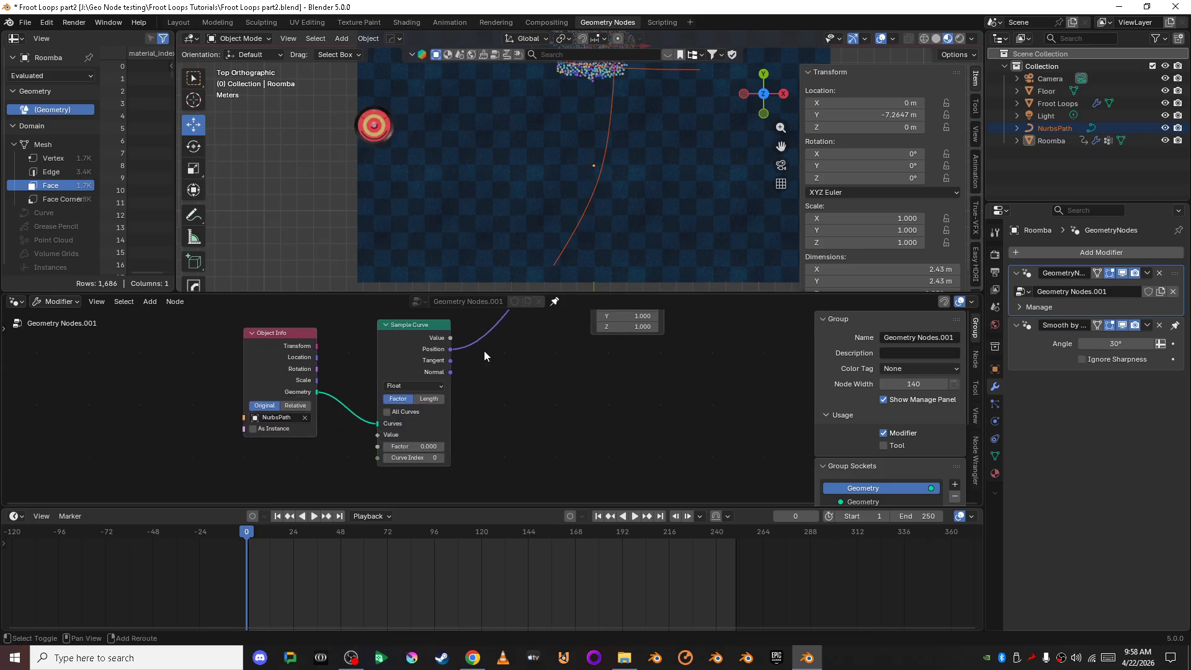
click(304, 406)
Try different Sample Curve Factor values to slide the Roomba along the path, ending at 0.233.
drag(427, 446, 509, 411)
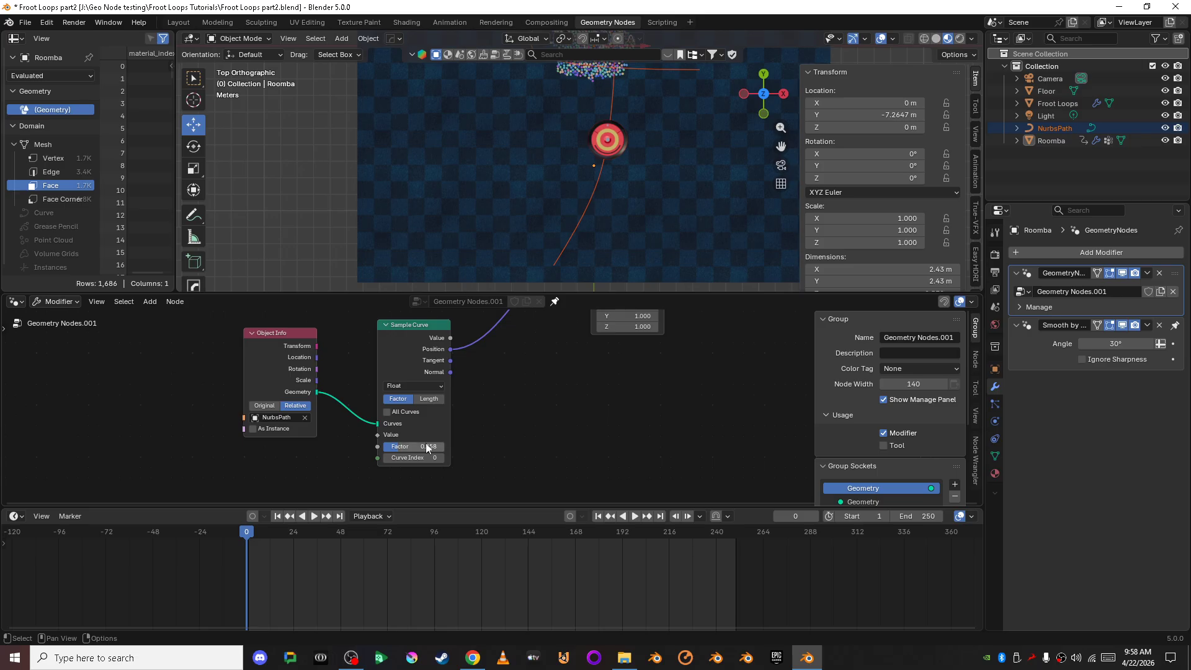
scroll(484, 406, up, 2)
drag(391, 463, 519, 430)
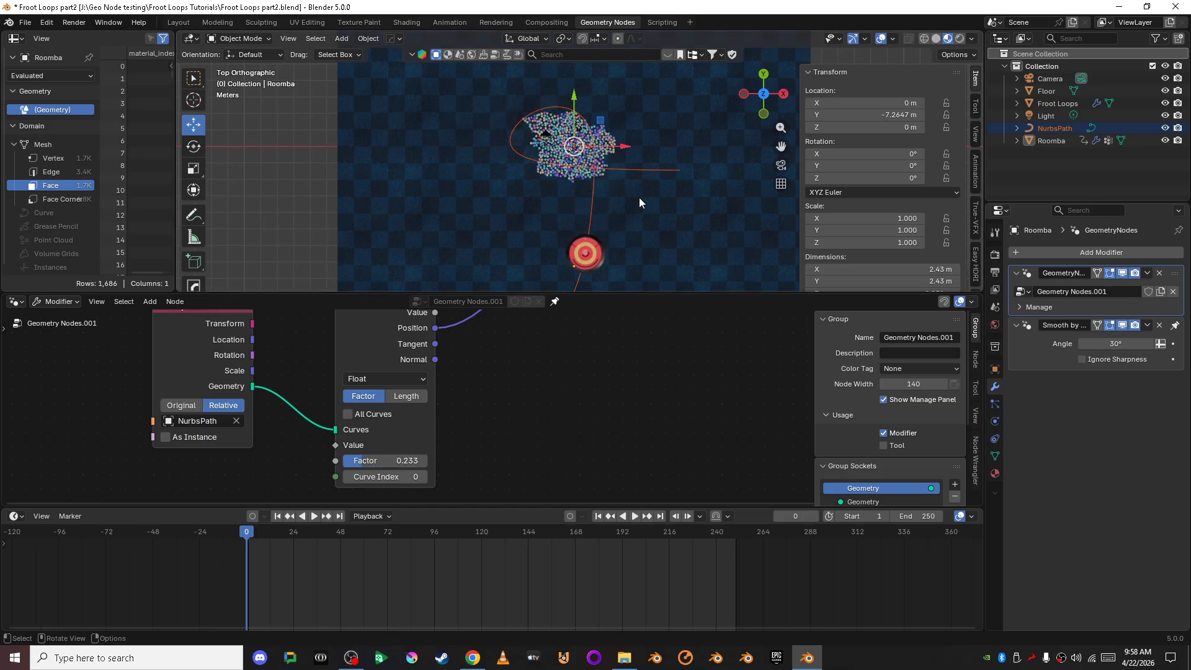
scroll(593, 390, down, 2)
middle_drag(546, 366, 486, 366)
Move the Object Info and Sample Curve nodes away from Transform Geometry, then check the Roomba's orientation on the path and select it.
drag(172, 354, 394, 396)
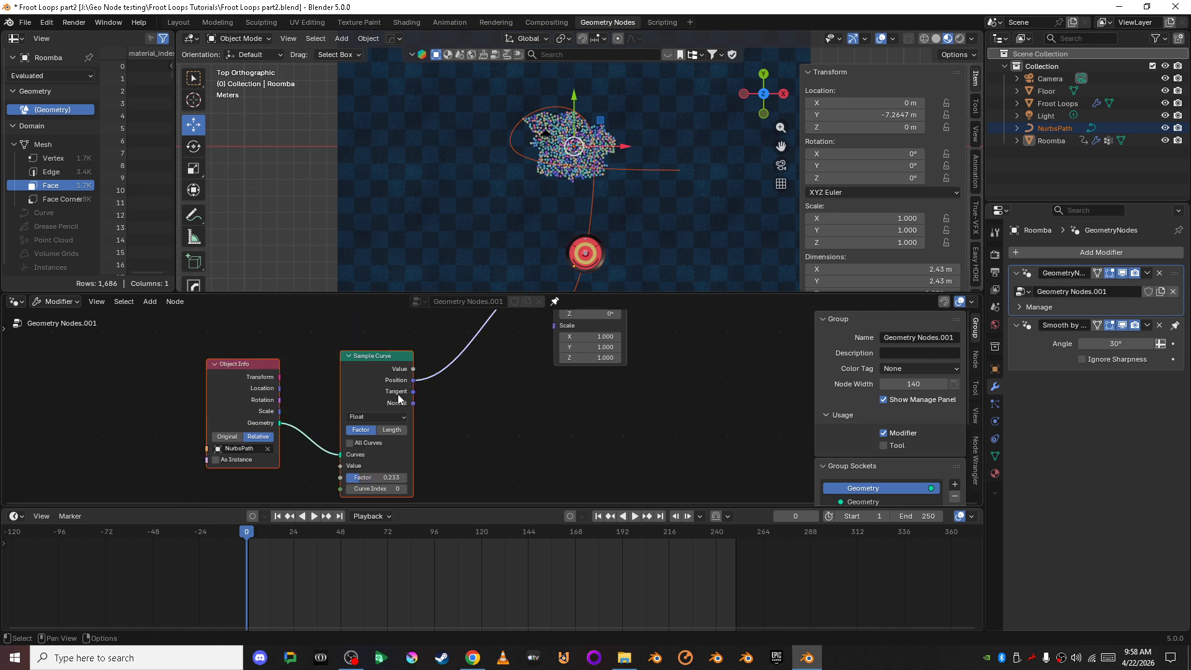
drag(379, 356, 325, 338)
scroll(586, 214, up, 4)
shift+middle_drag(587, 214, 575, 77)
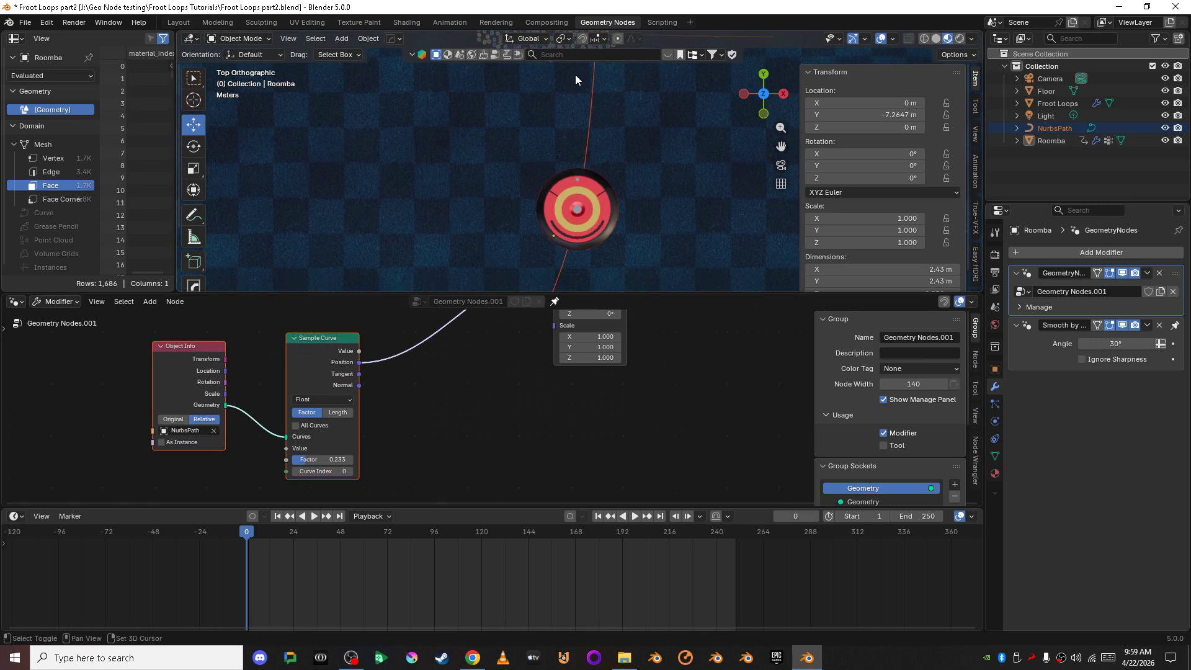
scroll(611, 238, up, 1)
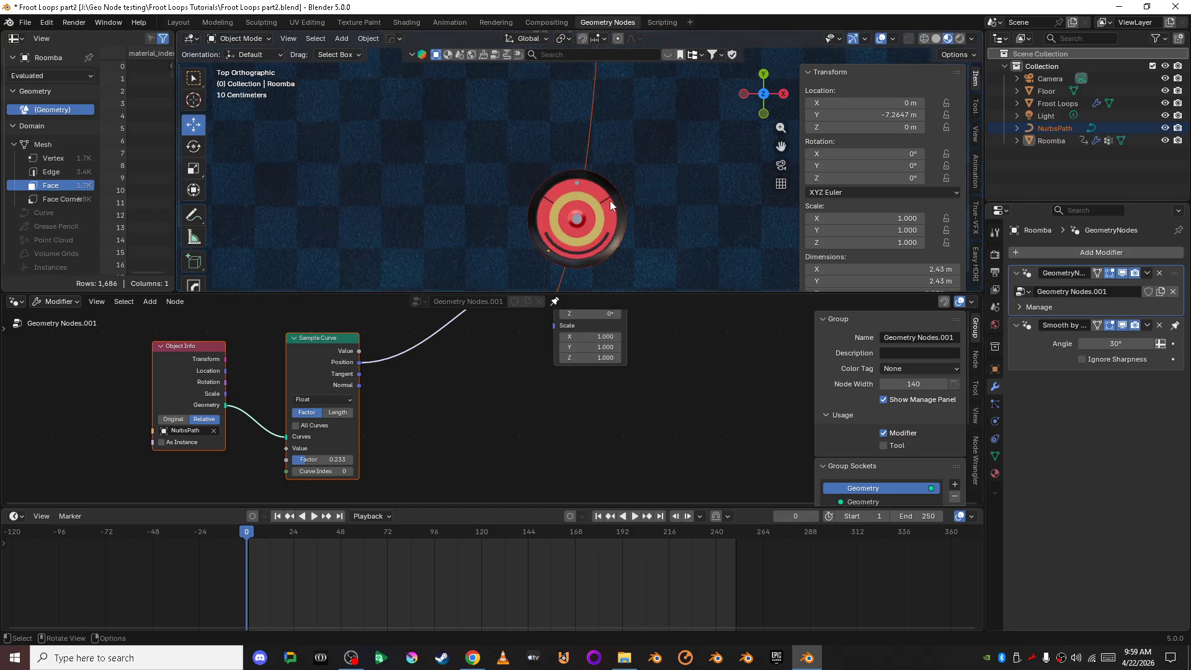
click(576, 182)
scroll(552, 273, down, 3)
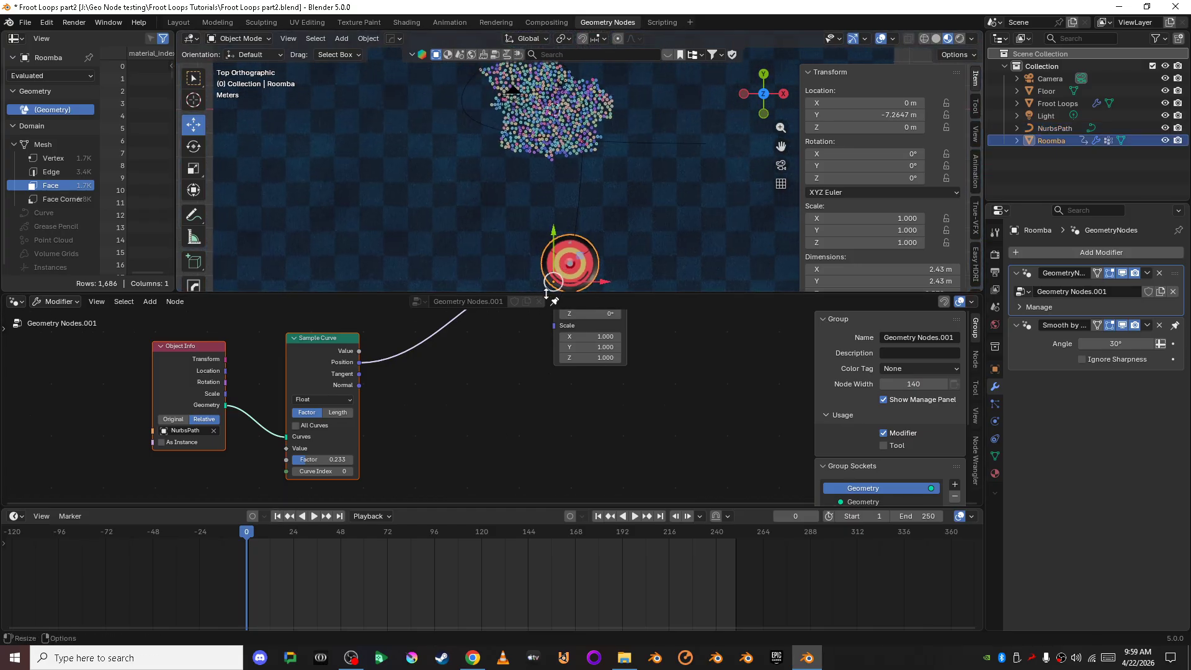
Go to frame 23 and raise the Sample Curve Factor to about 0.375.
click(260, 532)
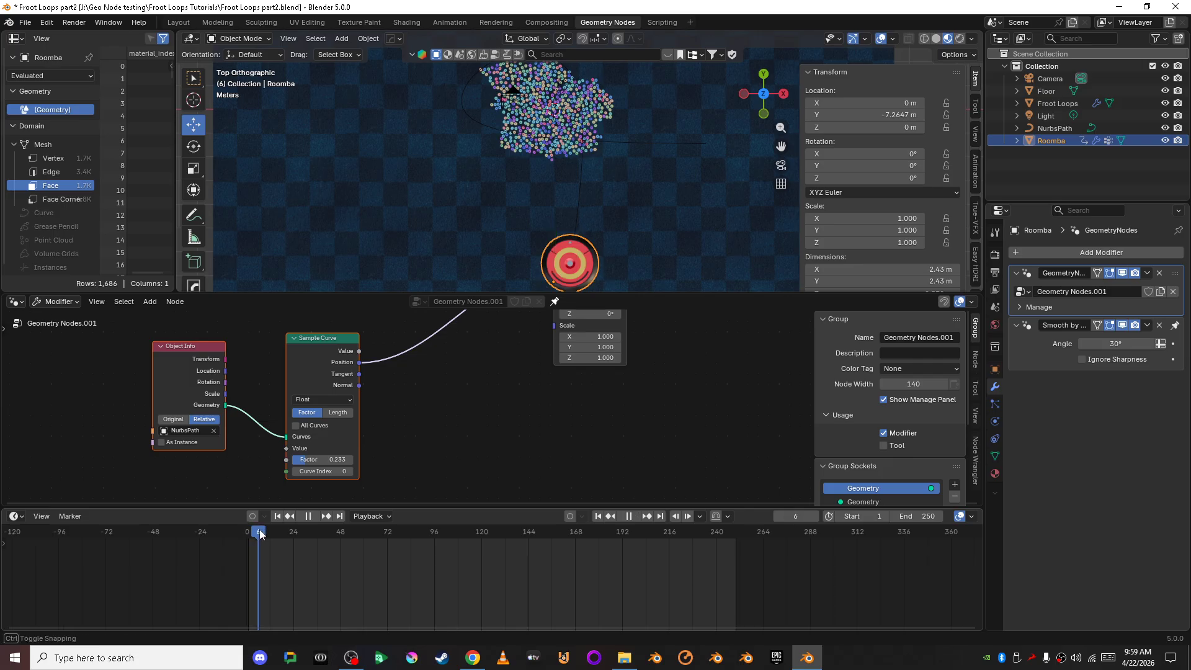
drag(260, 532, 292, 532)
mouse_move(308, 459)
mouse_down()
mouse_move(347, 459)
mouse_move(303, 459)
mouse_move(316, 459)
mouse_up()
Place the Object Info and Sample Curve nodes together closer beneath the Group Input.
shift+middle_drag(459, 424, 481, 487)
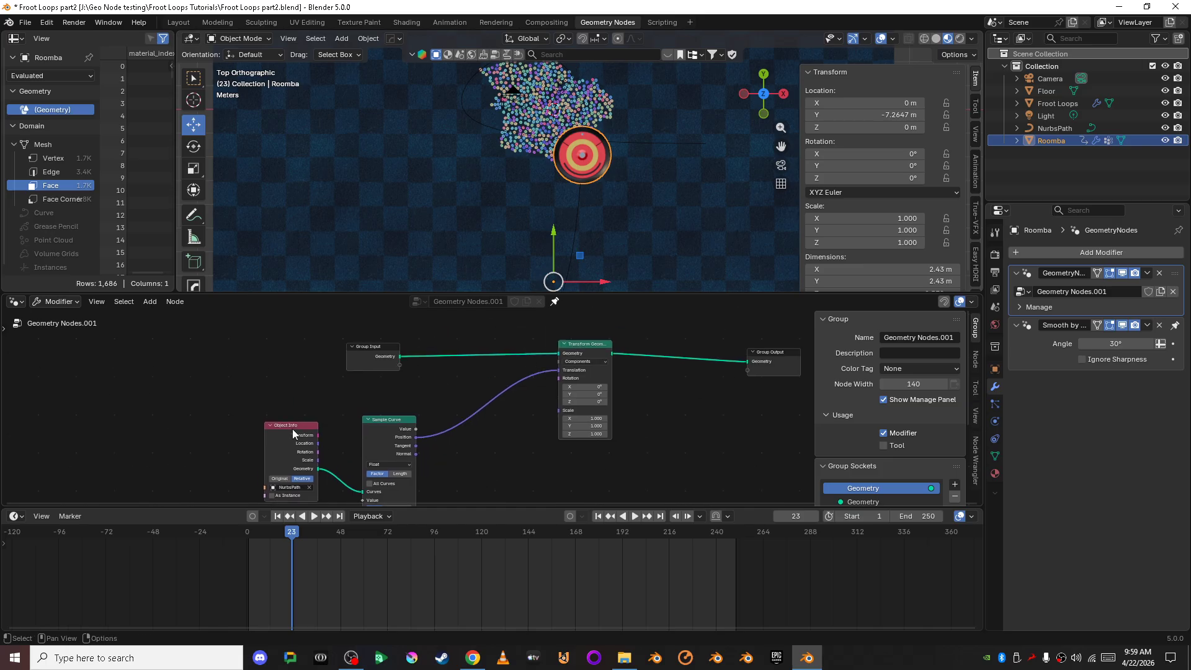
drag(297, 420, 391, 451)
drag(385, 431, 368, 389)
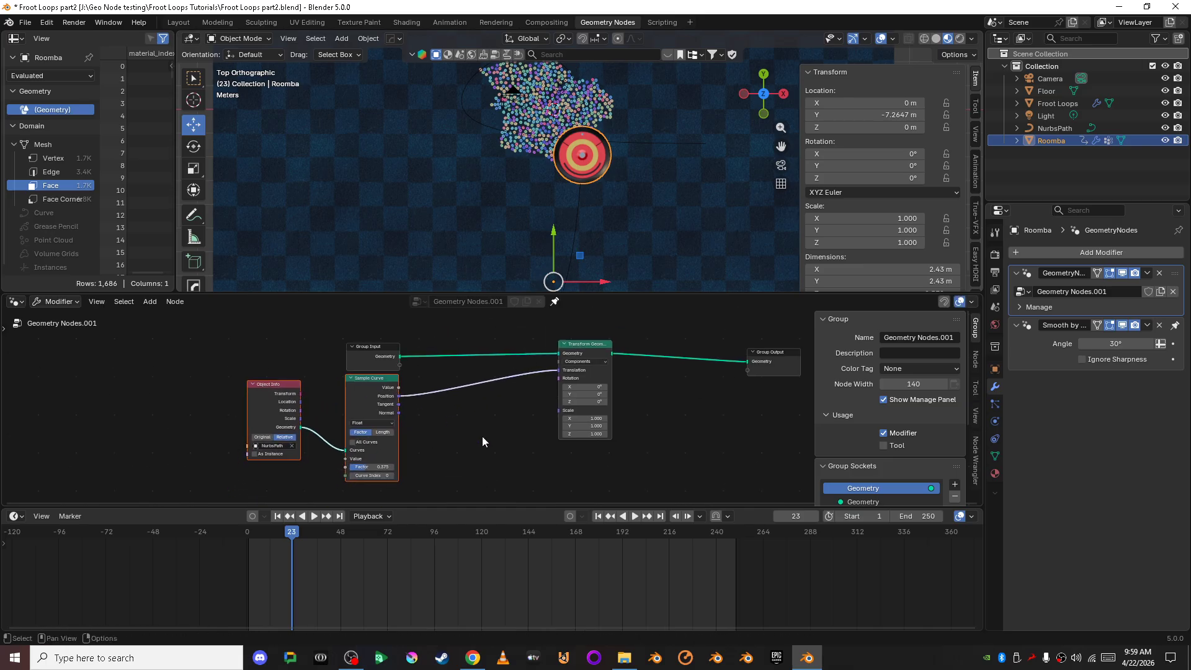
Add an Align Rotation to Vector node beside Sample Curve and feed Sample Curve's Tangent into its Vector input.
key(shift+a)
click(433, 297)
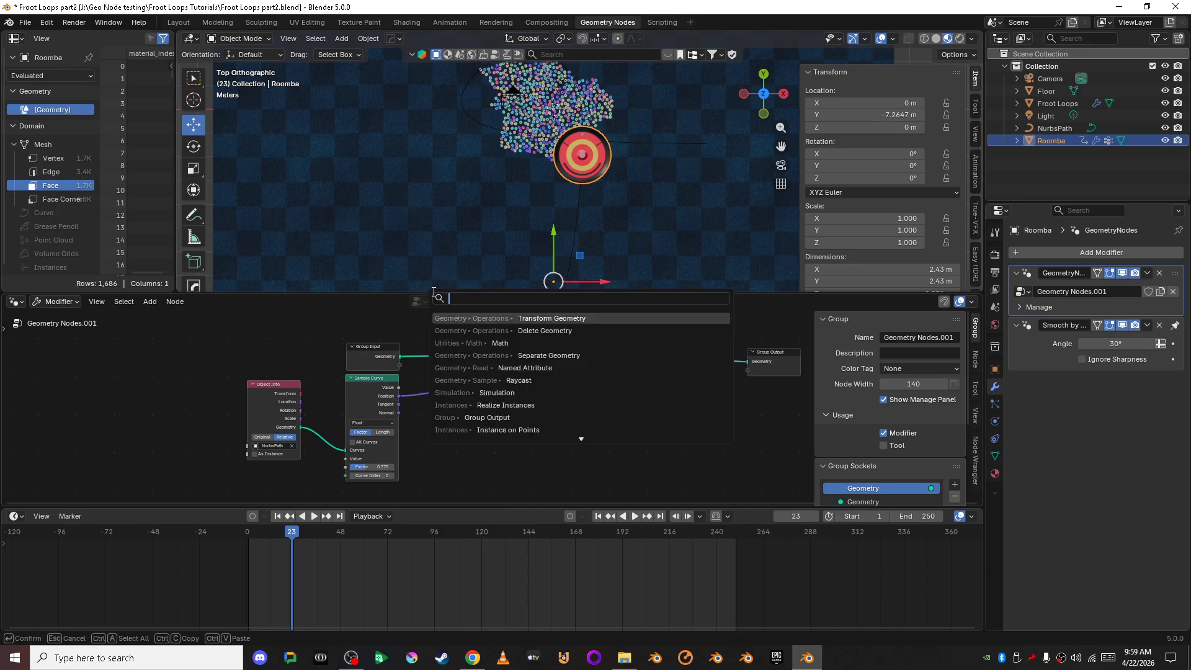
text(al)
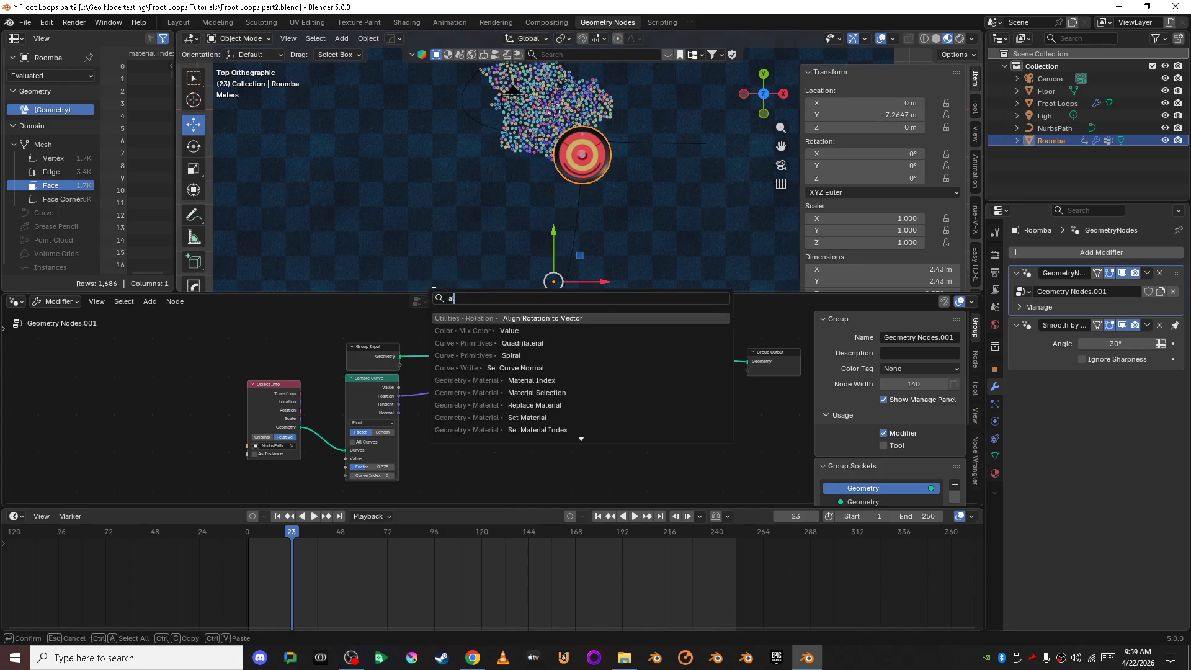
key(Return)
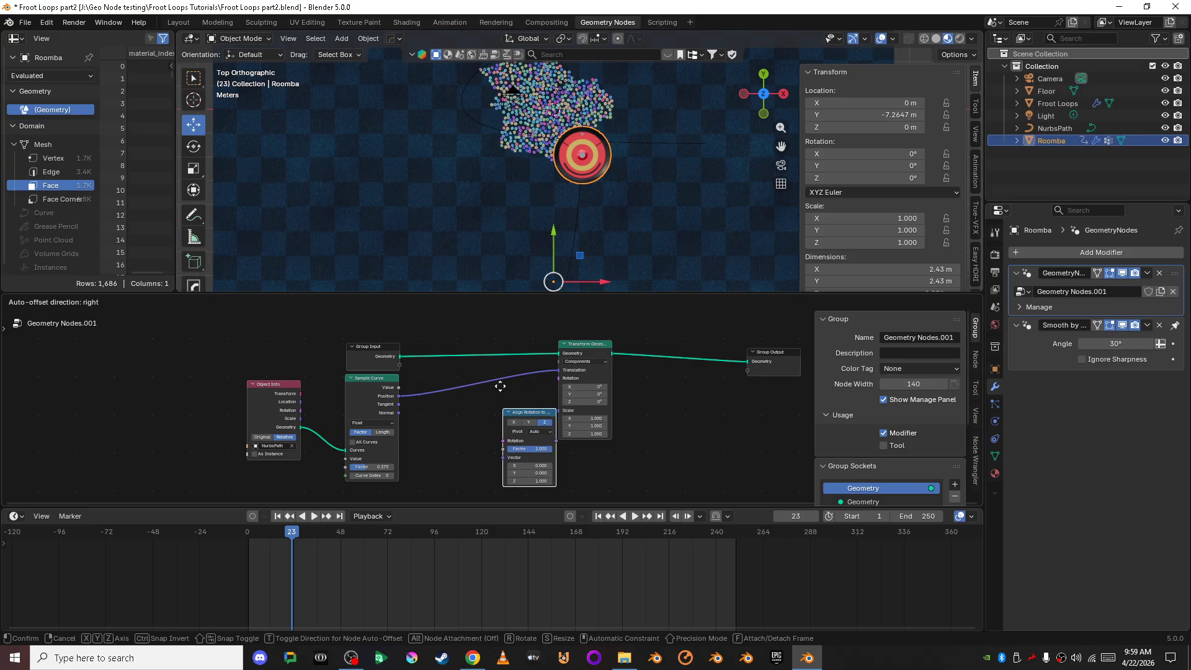
click(478, 373)
scroll(441, 426, up, 2)
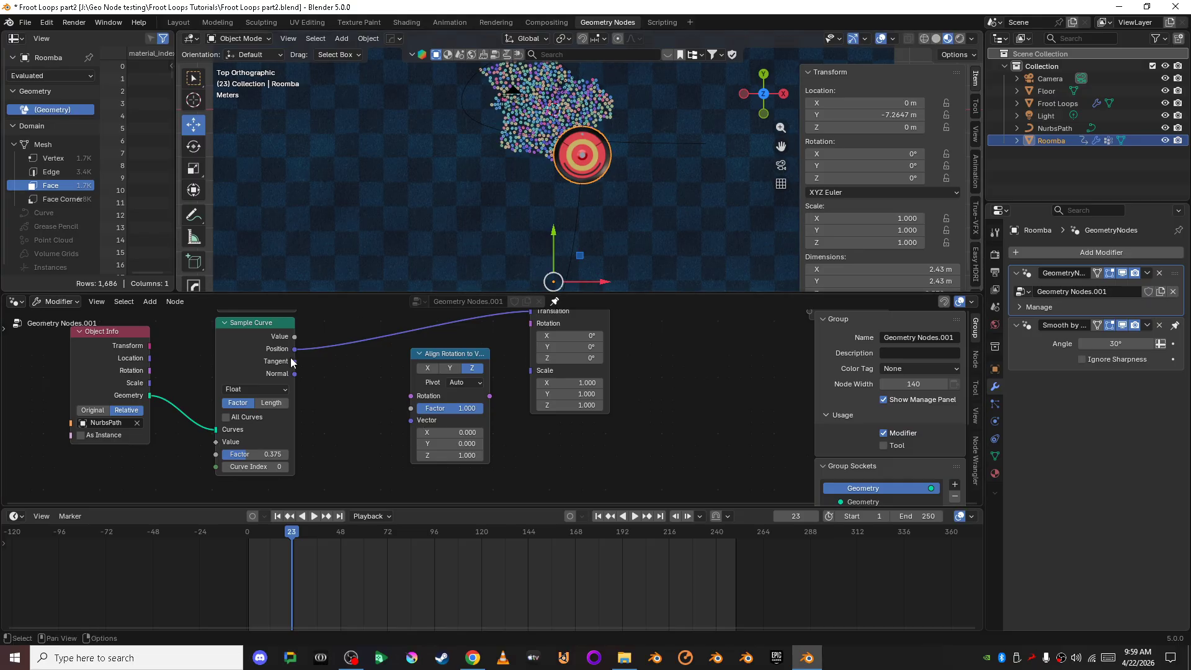
drag(294, 361, 415, 420)
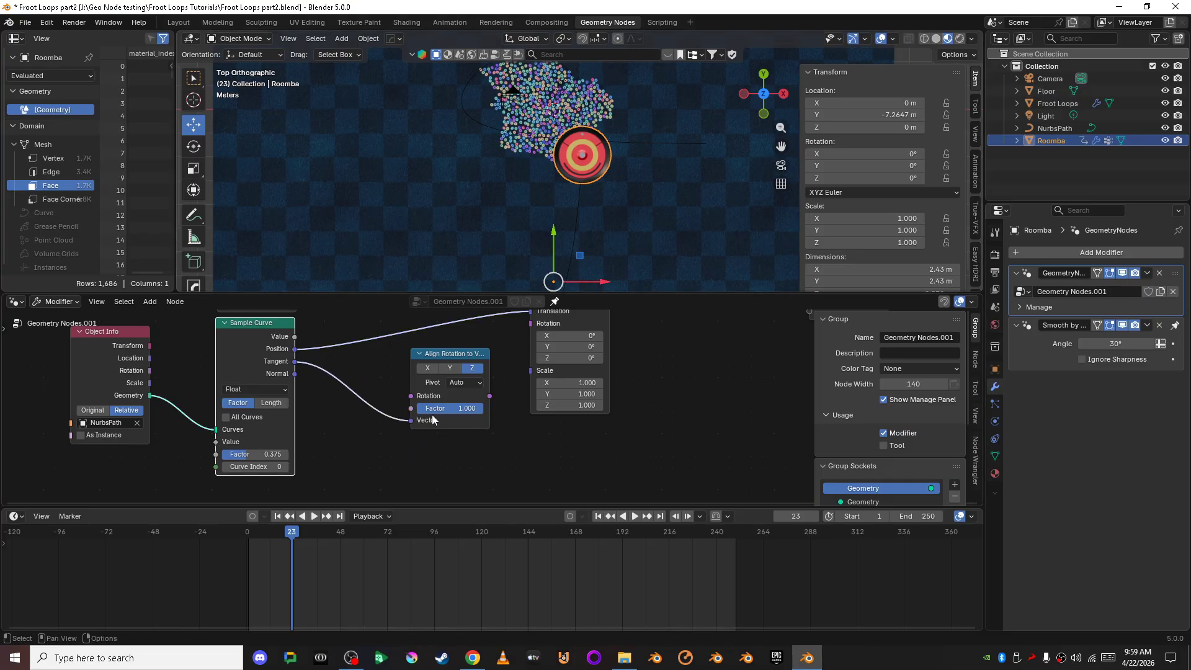
drag(456, 353, 423, 373)
scroll(488, 417, up, 1)
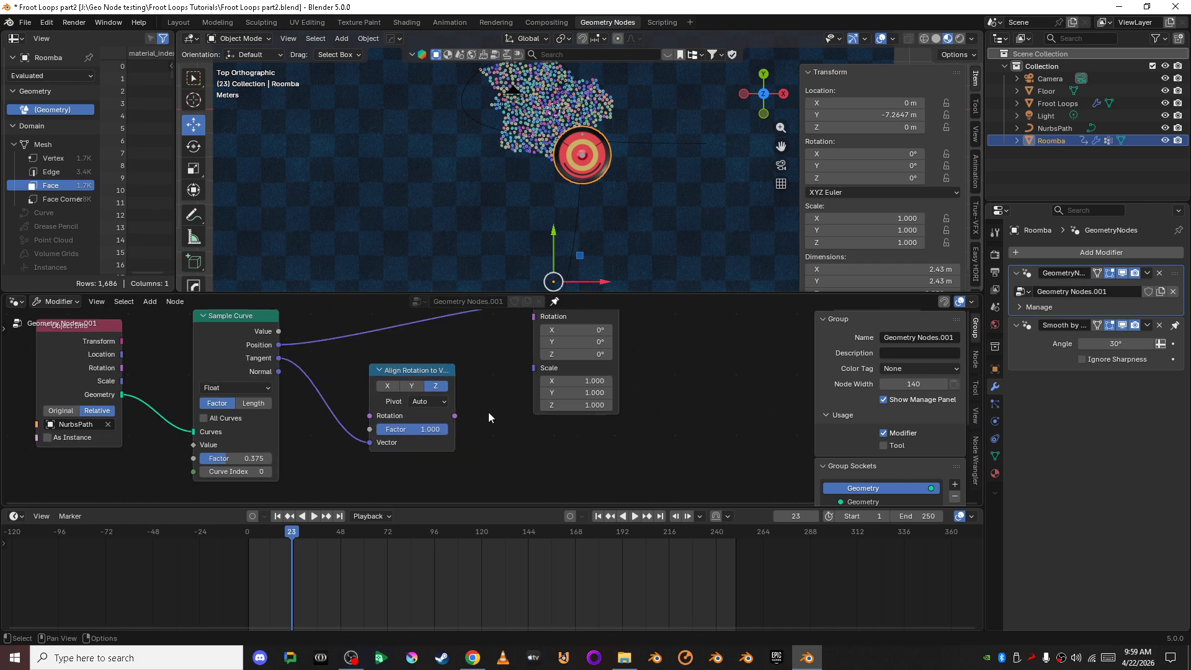
Set the Align Rotation to Vector node's pivot to Z and its alignment axis to Y.
scroll(489, 412, up, 2)
middle_drag(489, 411, 550, 404)
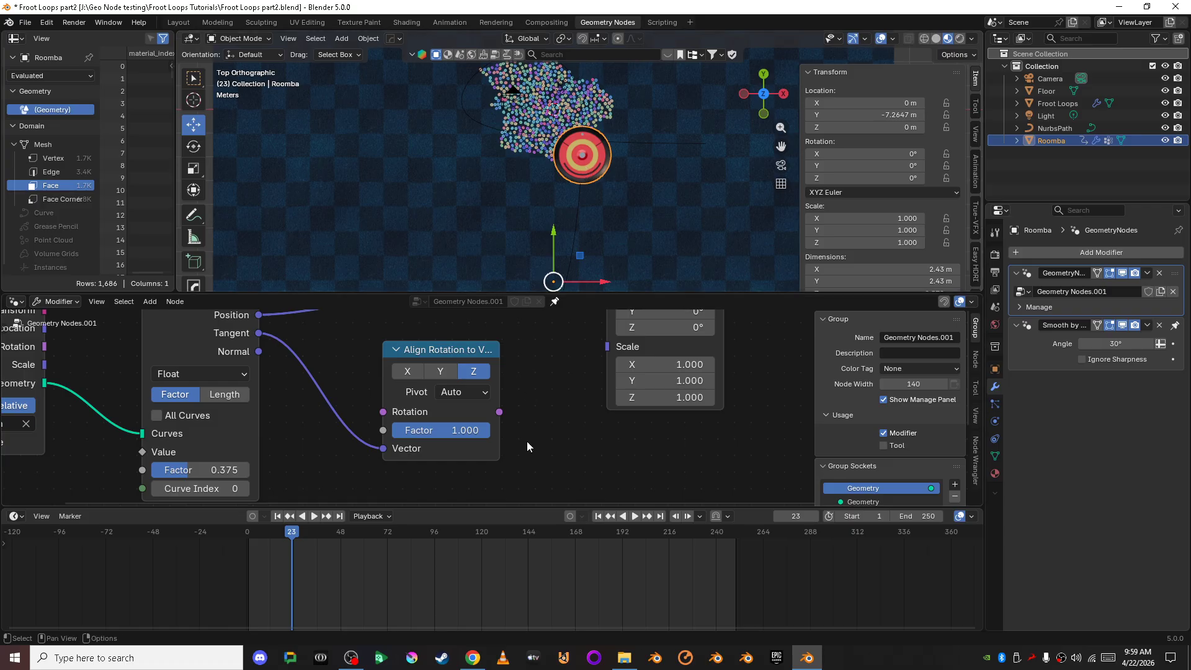
scroll(535, 428, up, 1)
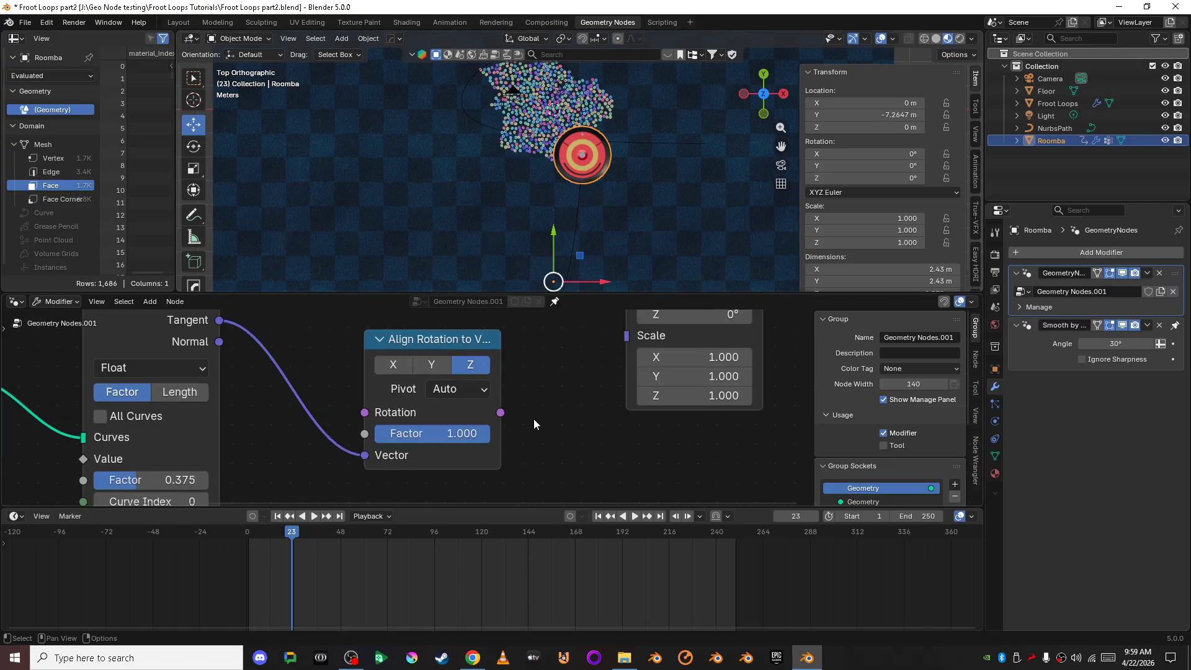
click(470, 391)
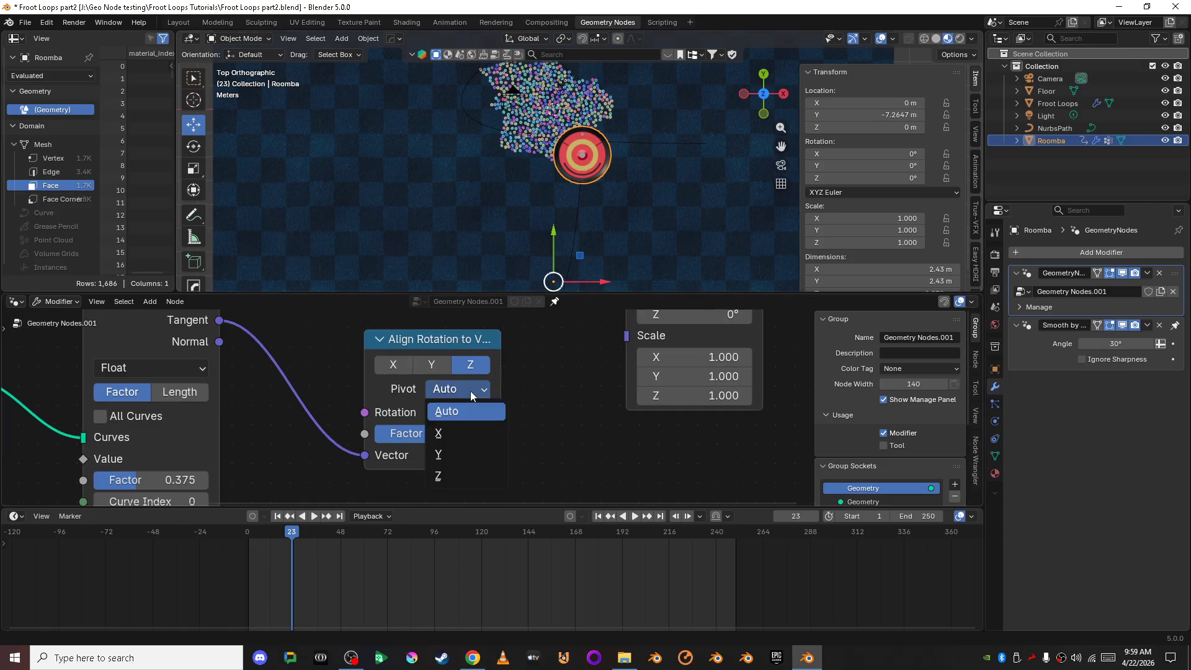
click(460, 476)
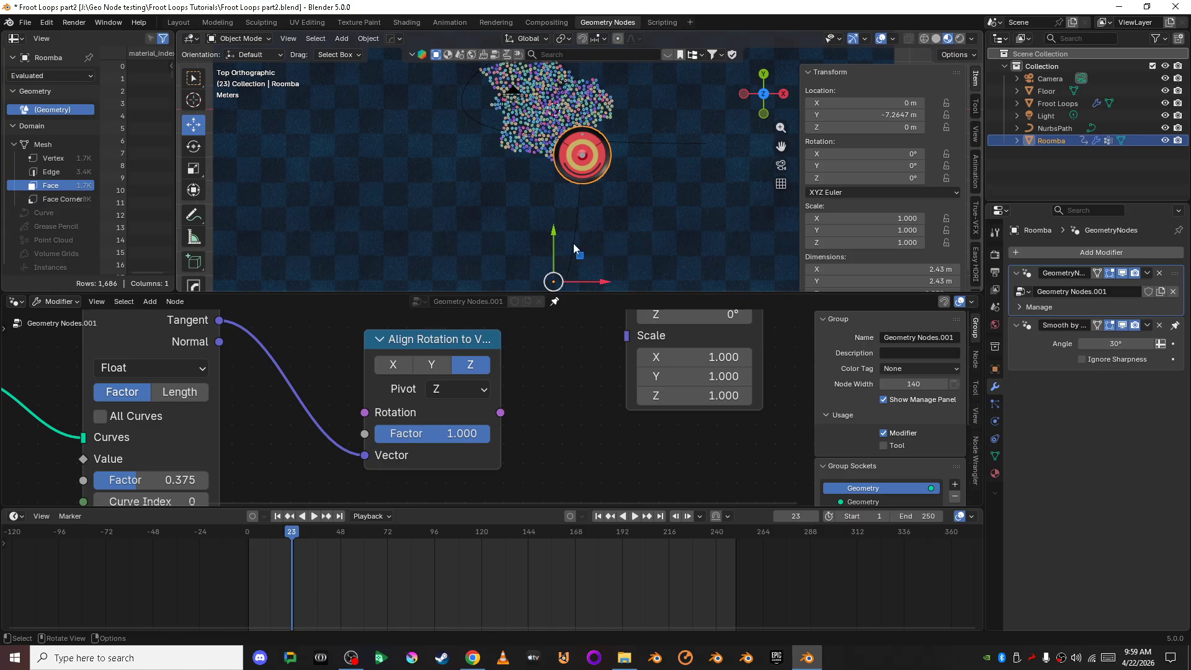
click(439, 365)
Link the aligned rotation to Transform Geometry's Rotation, then remove and restore the link to compare the Roomba's orientation.
scroll(542, 371, down, 2)
middle_drag(542, 371, 489, 410)
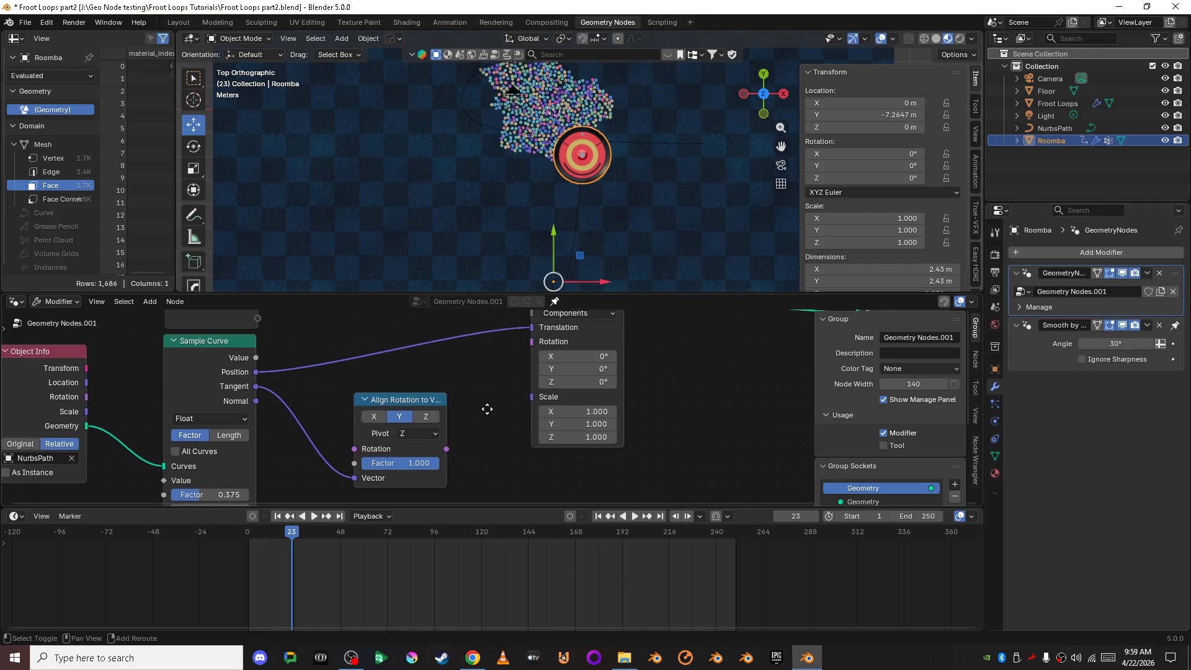
drag(447, 448, 523, 344)
scroll(617, 193, up, 5)
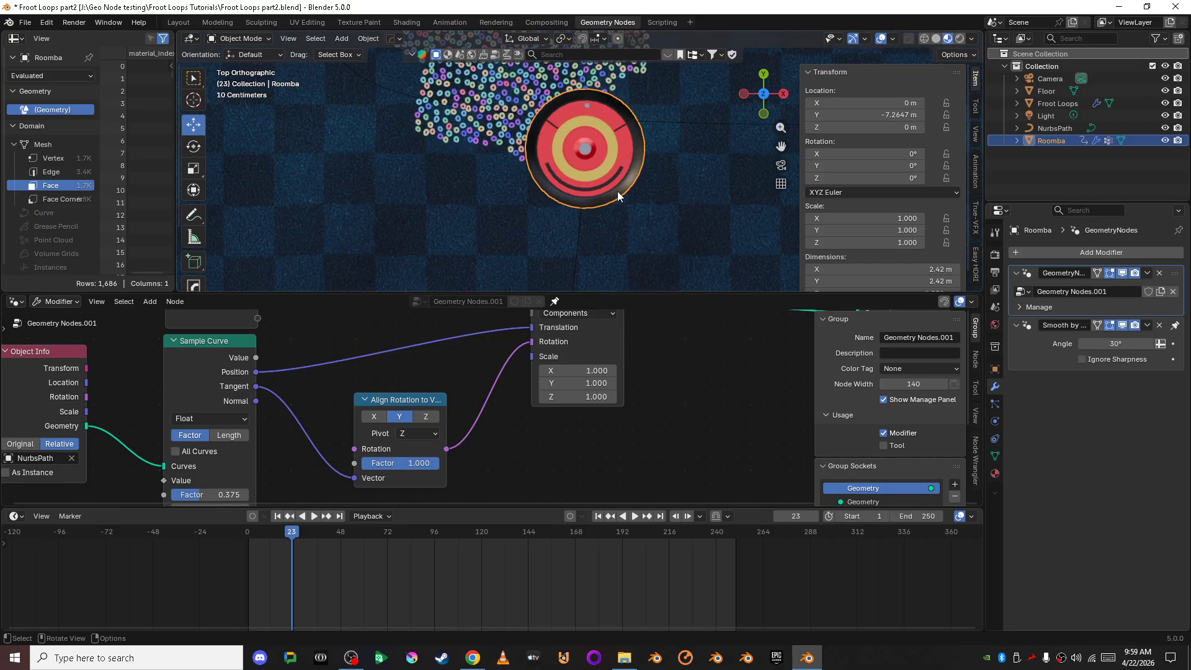
scroll(607, 244, up, 2)
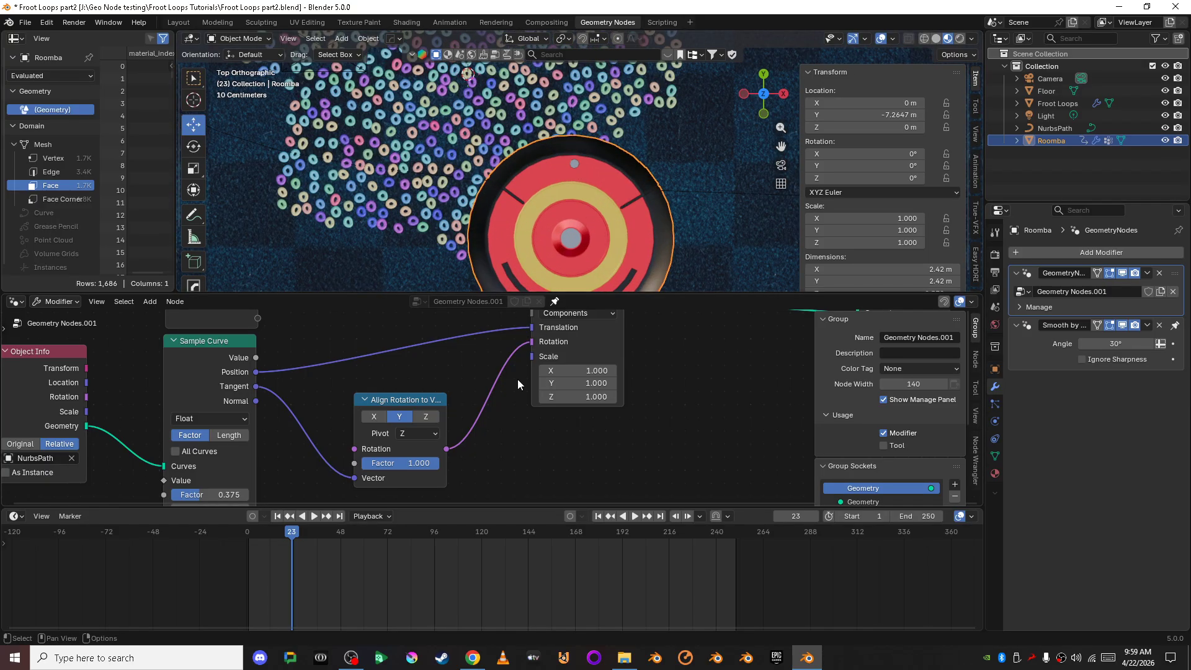
drag(532, 341, 489, 356)
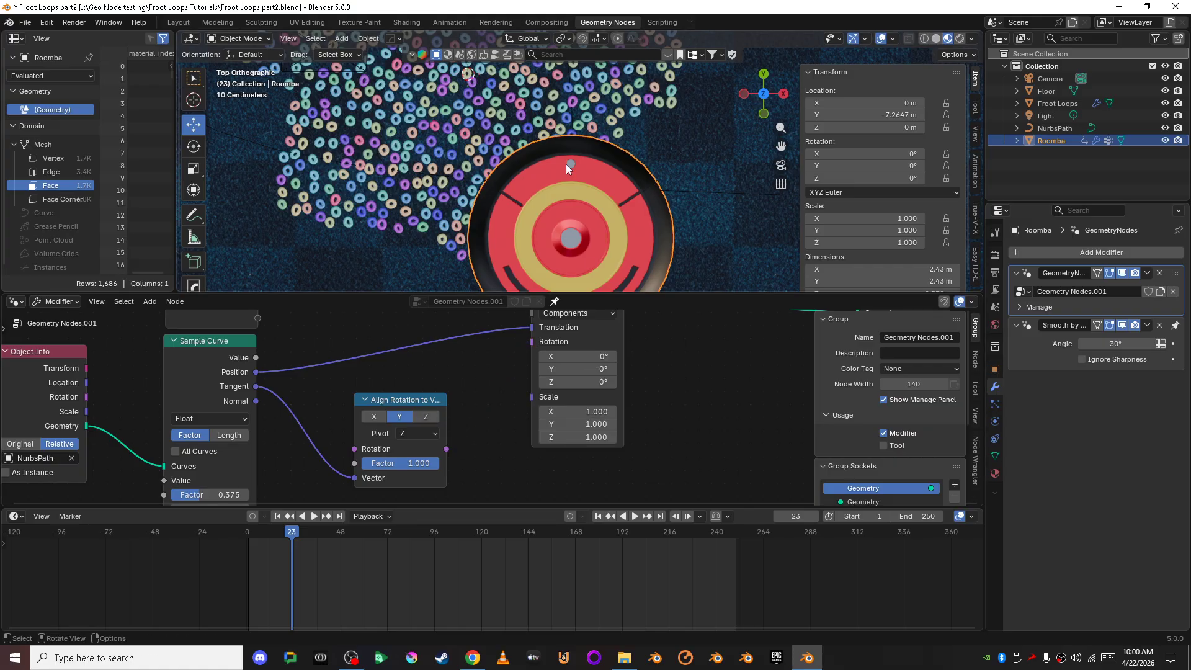
drag(446, 448, 531, 342)
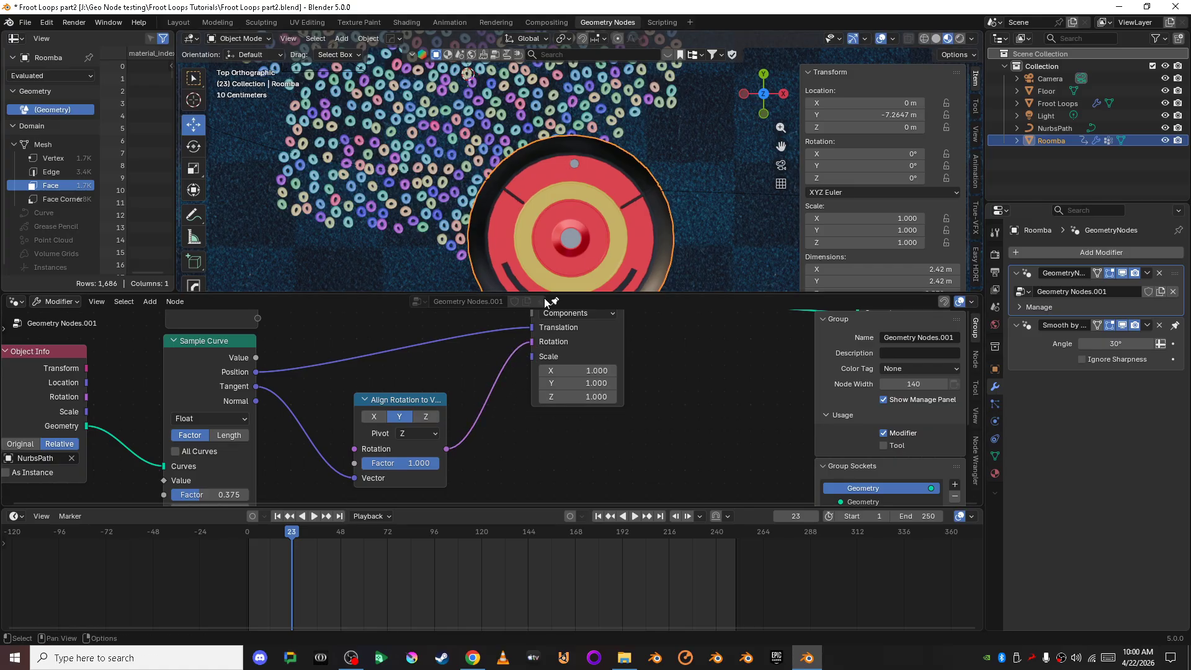
Try a Sample Curve Factor of about 0.874 to check how the Roomba turns along the path.
scroll(612, 216, down, 11)
shift+middle_drag(347, 439, 545, 366)
mouse_move(423, 422)
mouse_down()
mouse_move(440, 421)
mouse_move(399, 423)
mouse_move(421, 423)
mouse_up()
scroll(698, 131, up, 4)
scroll(635, 148, up, 3)
scroll(567, 222, down, 5)
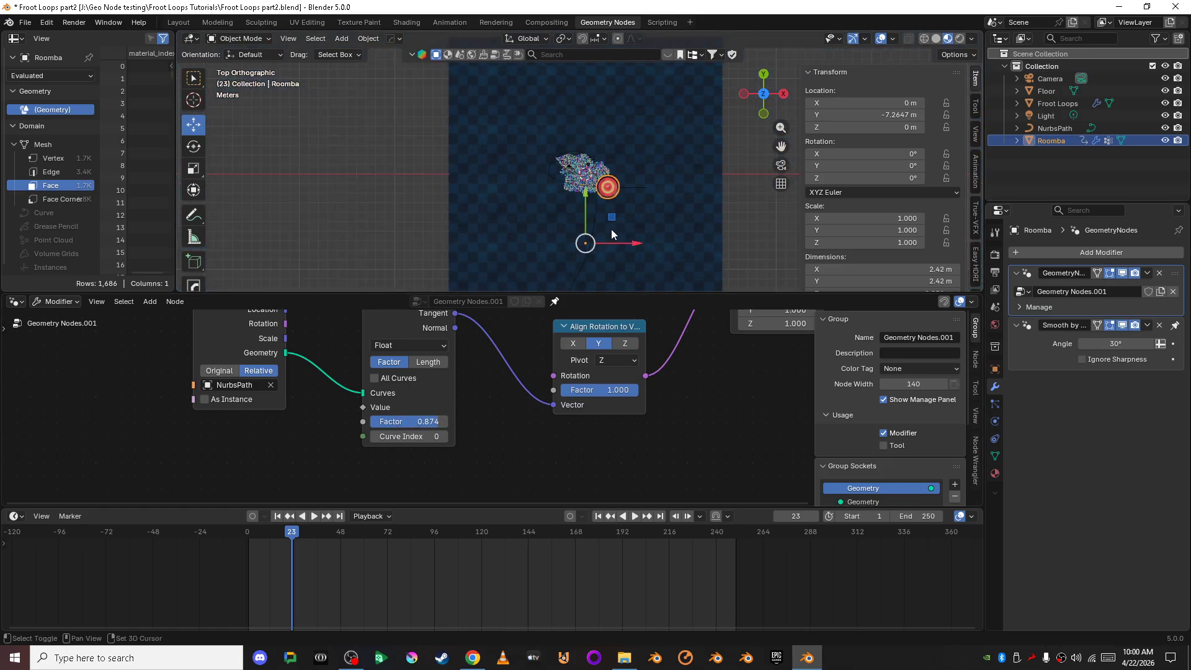
shift+middle_drag(611, 229, 561, 219)
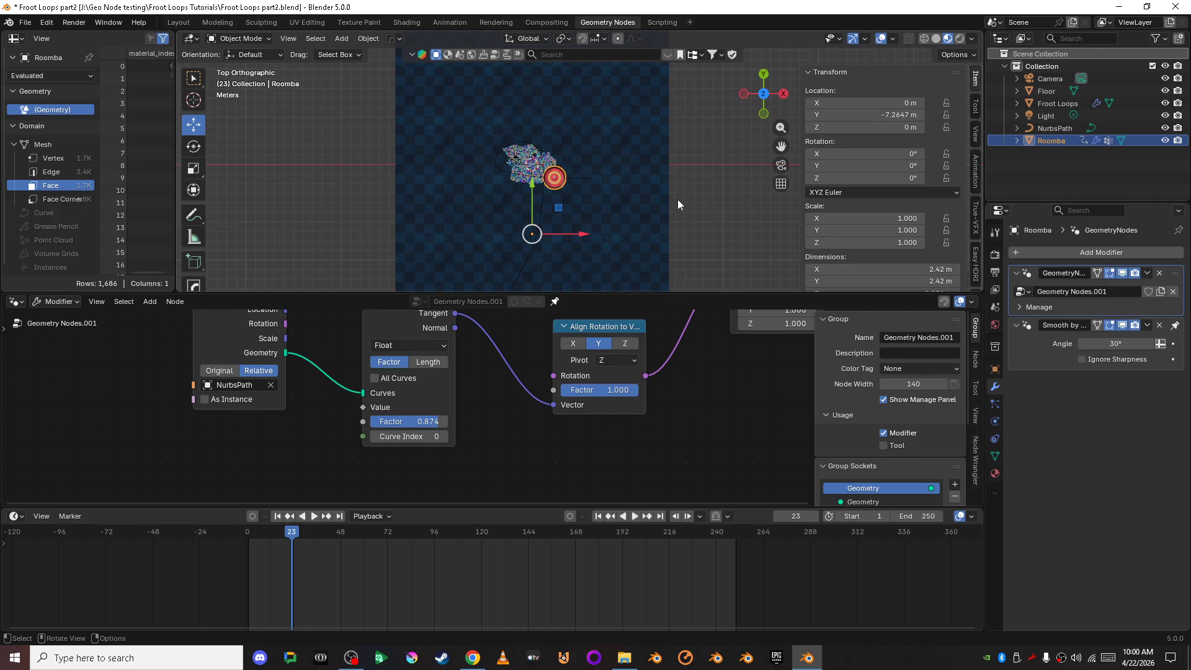
Move the Group Input node closer to the Transform Geometry node.
scroll(659, 423, down, 4)
shift+middle_drag(558, 470, 503, 473)
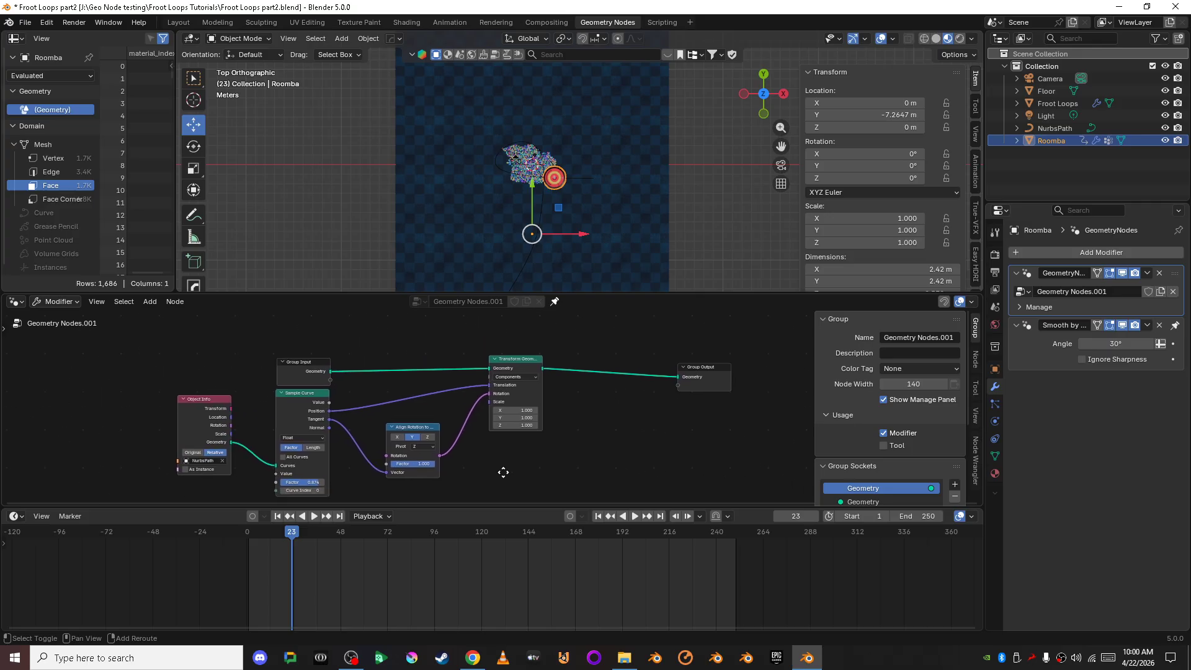
scroll(566, 447, up, 2)
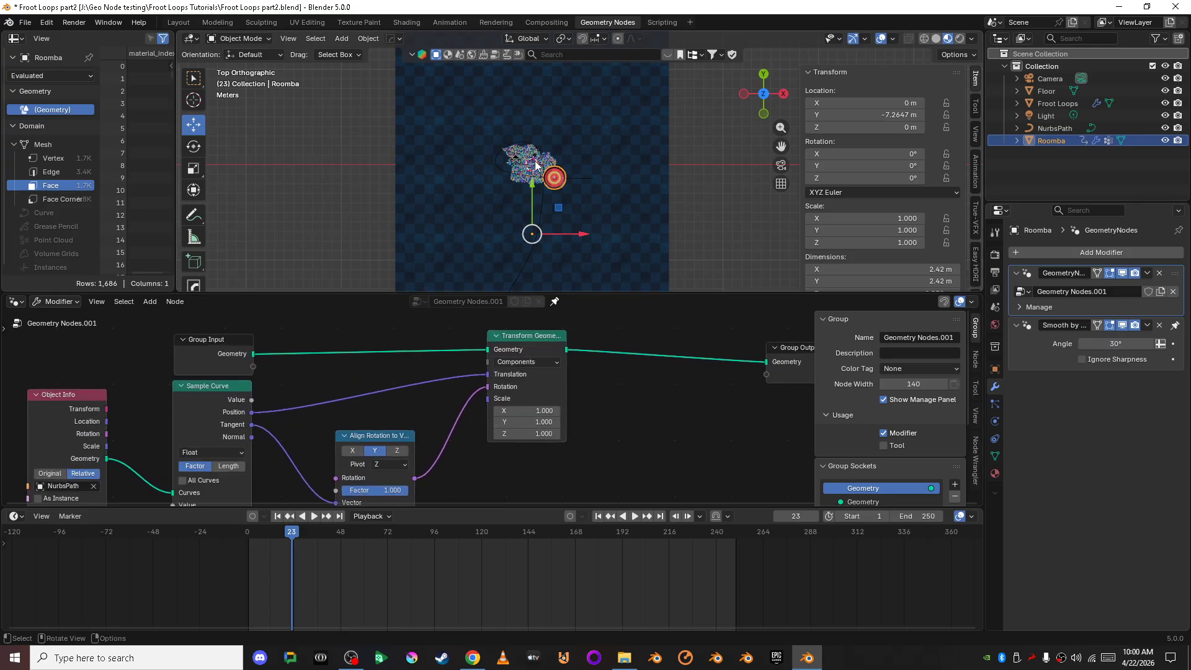
scroll(591, 251, up, 1)
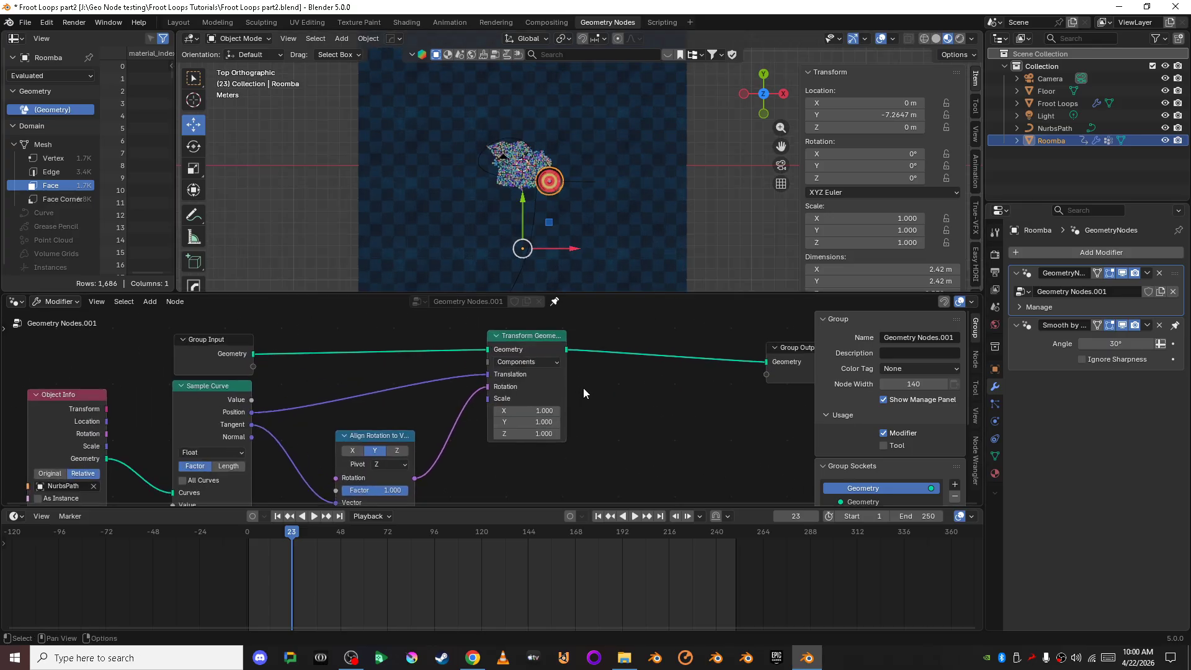
scroll(571, 205, up, 2)
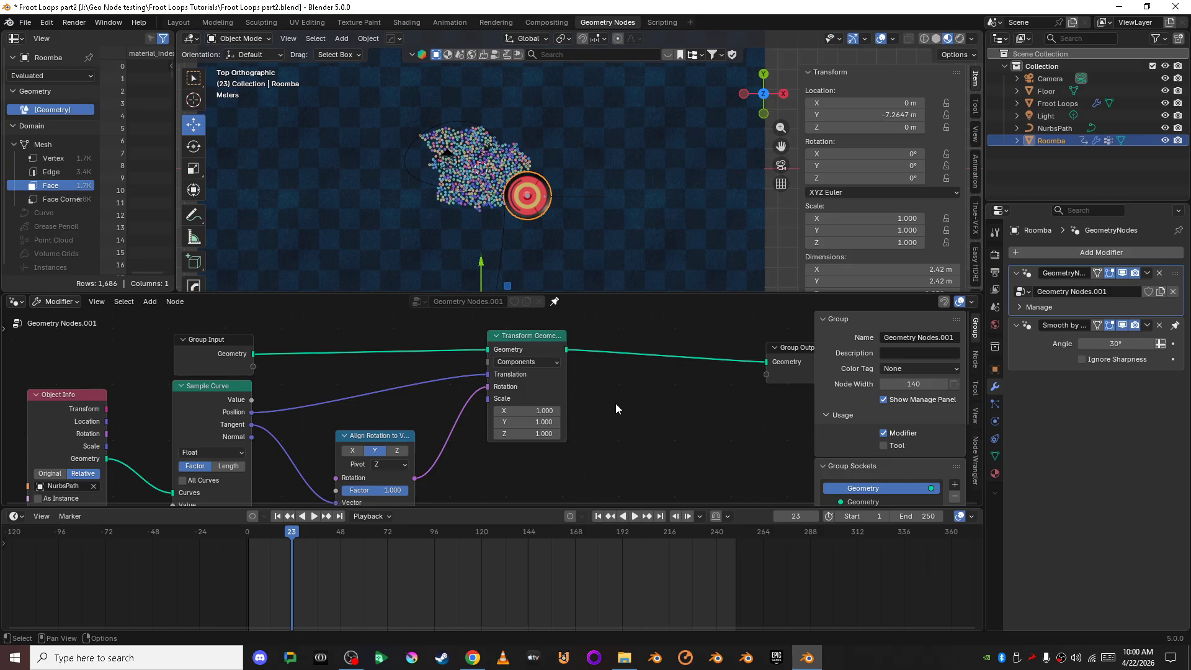
drag(235, 354, 388, 344)
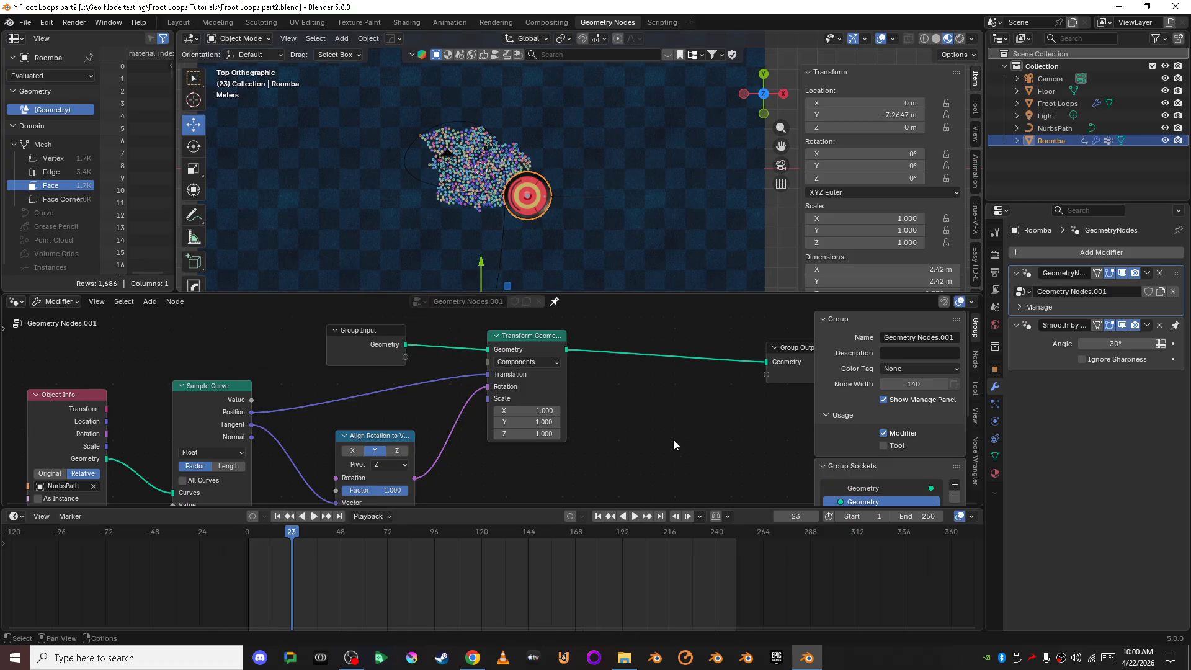
Go to frame 0, lower the Sample Curve Factor to about 0.208 and keyframe it there.
scroll(631, 425, down, 3)
middle_drag(611, 450, 588, 418)
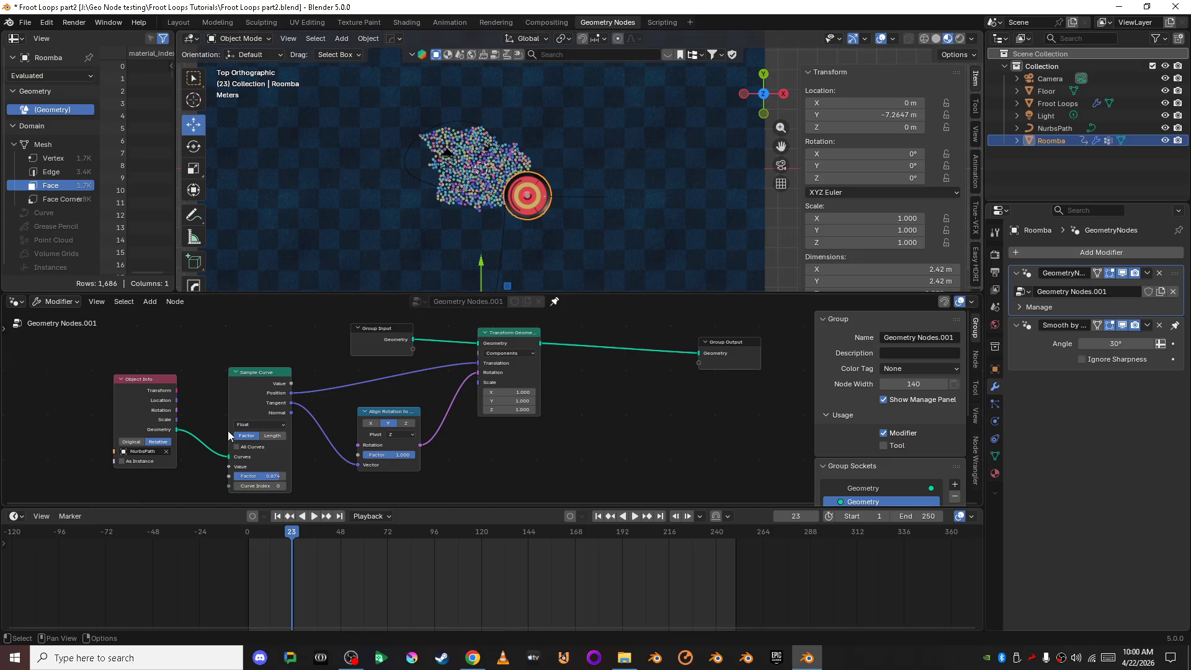
scroll(501, 433, up, 1)
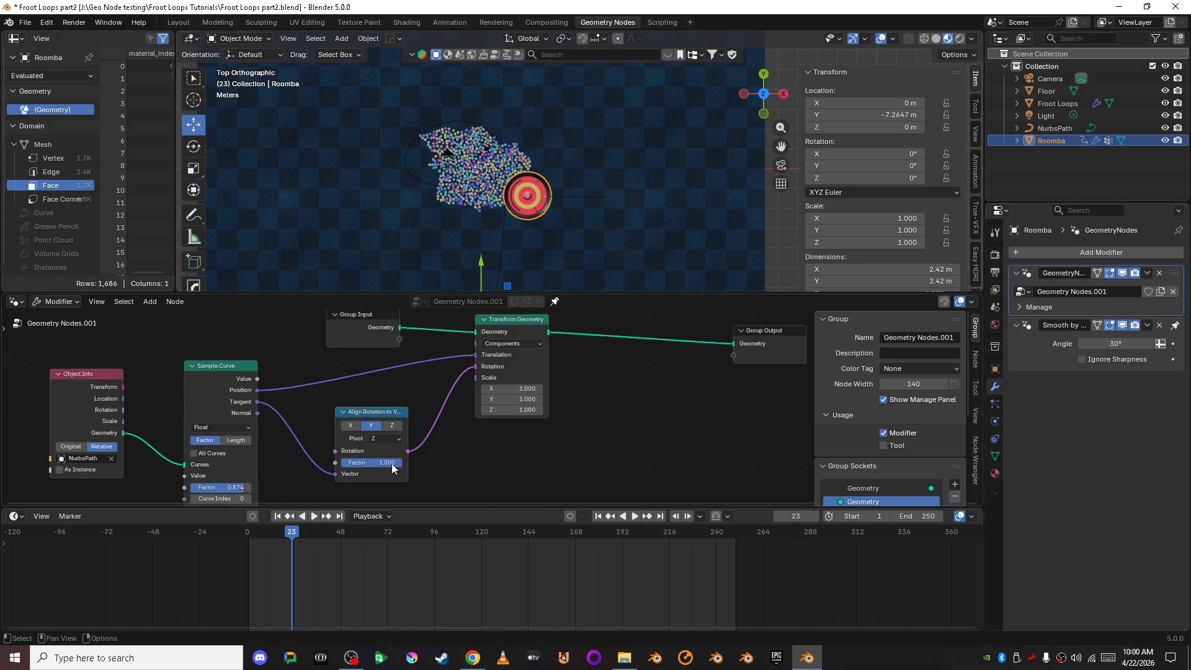
middle_drag(342, 468, 455, 440)
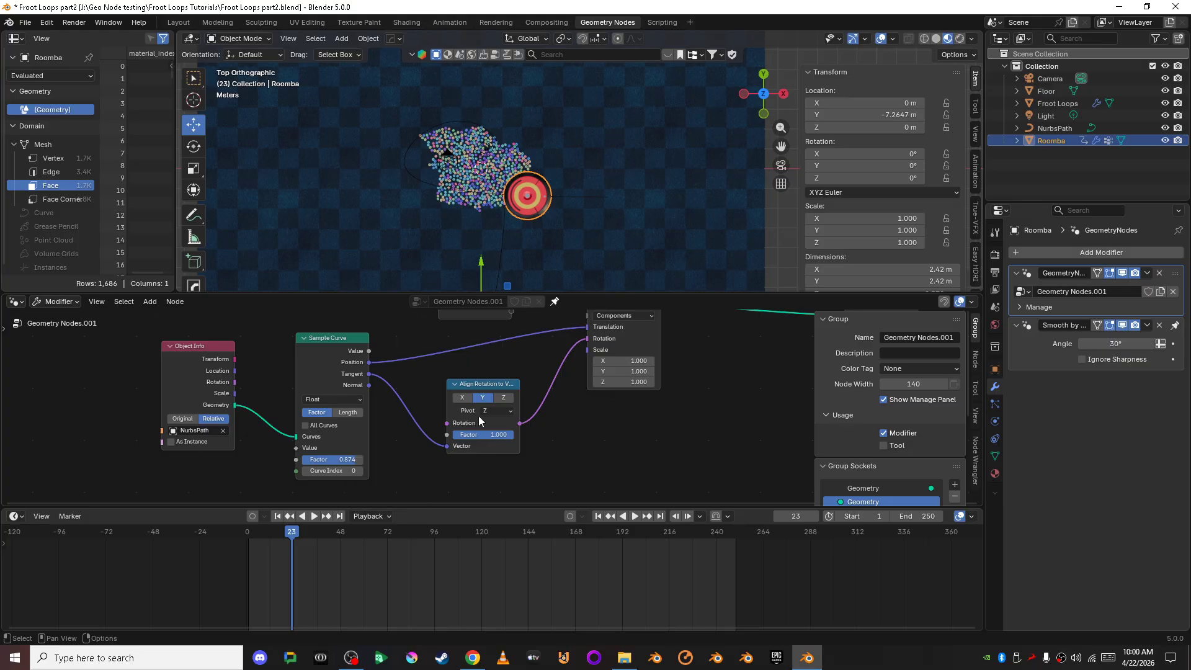
key(shift+Left)
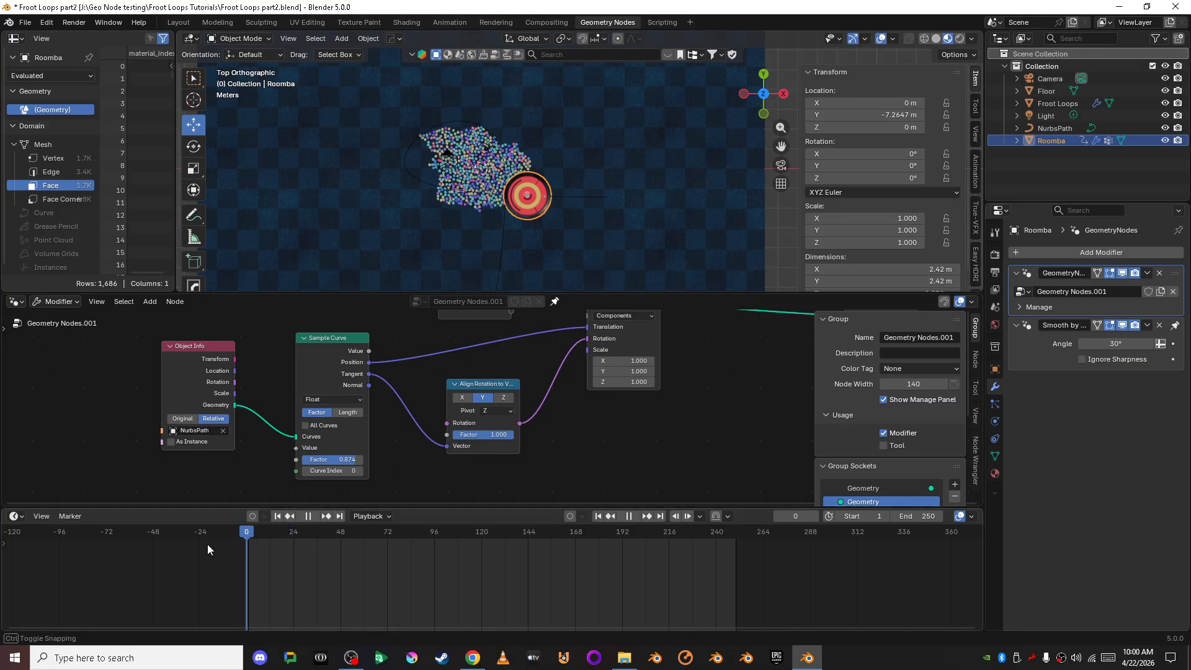
drag(333, 467, 298, 467)
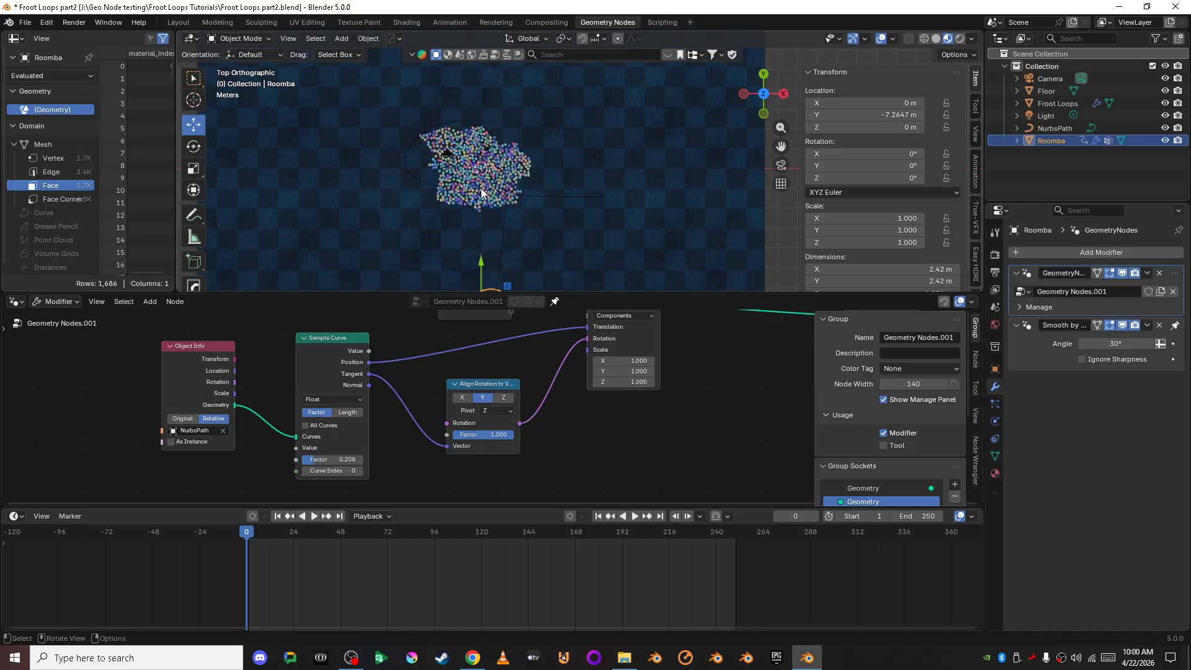
shift+middle_drag(481, 196, 520, 102)
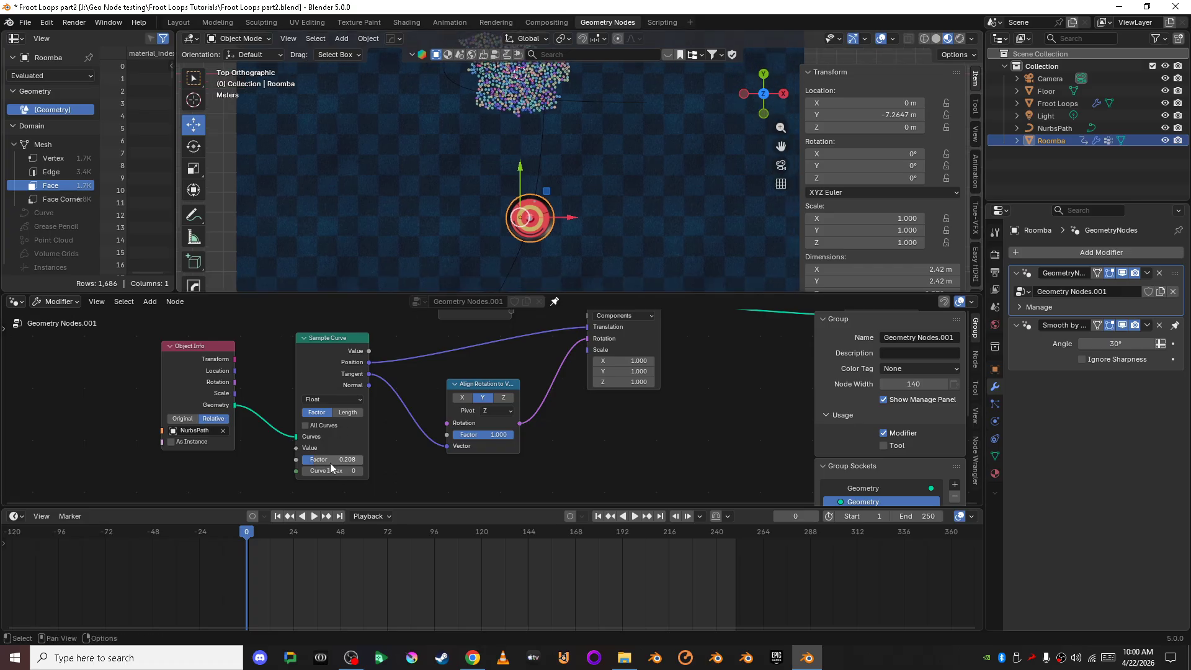
mouse_move(335, 464)
key(i)
click(308, 368)
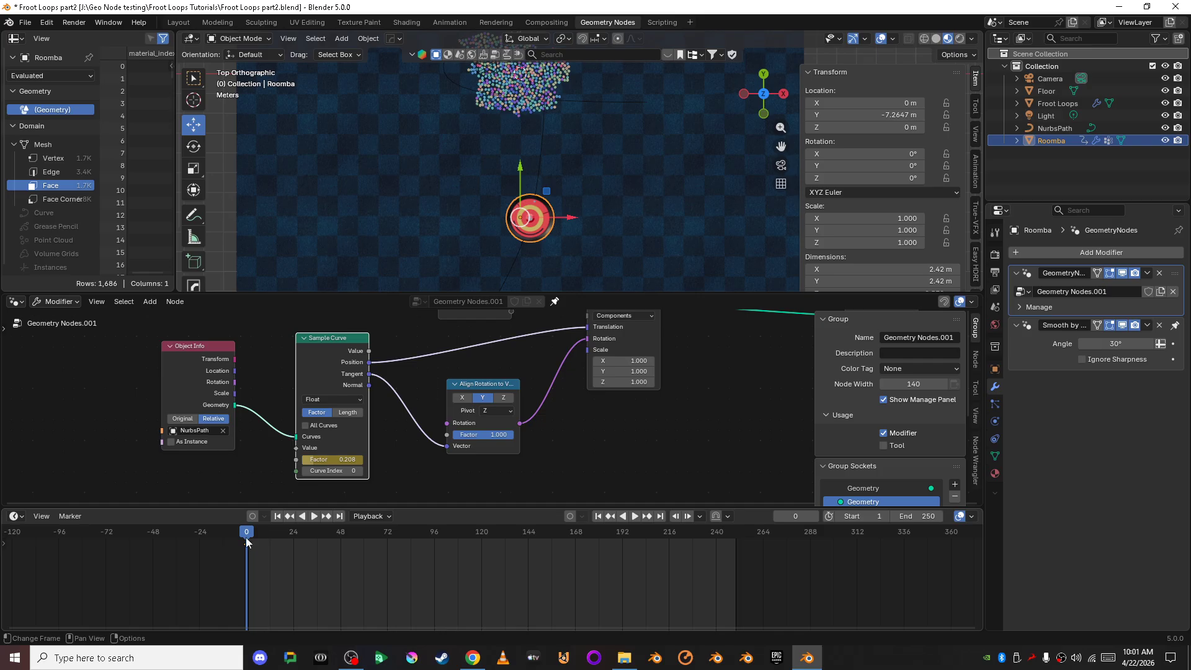
Go to frame 120, raise the Sample Curve Factor to about 0.941 and keyframe it there.
drag(246, 538, 482, 568)
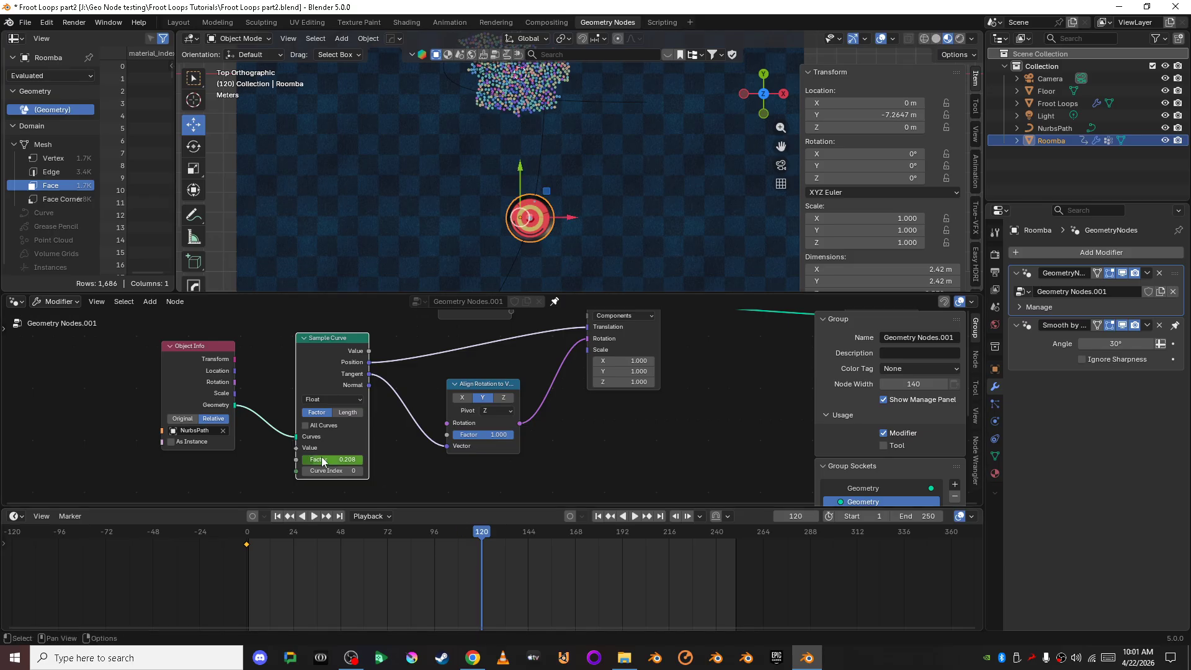
mouse_move(333, 467)
mouse_down()
mouse_move(377, 466)
mouse_move(340, 464)
mouse_up()
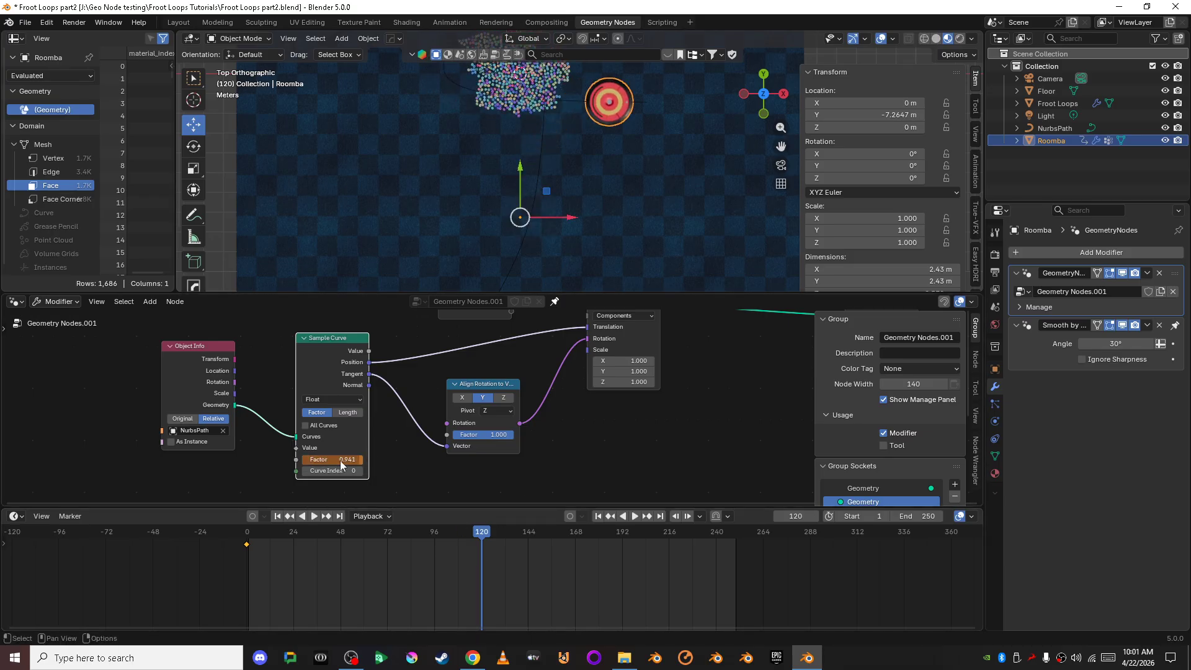
key(i)
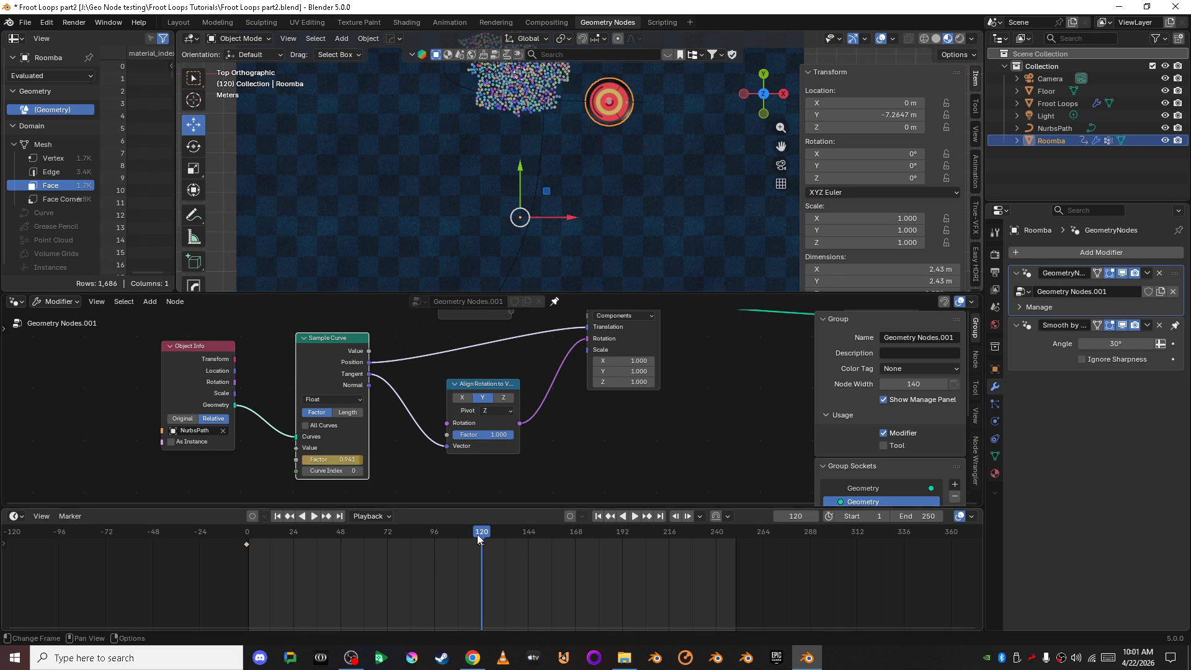
Play the animation from frame 0 to review the Roomba's motion along the path, then return to frame 0.
drag(230, 546, 231, 546)
key(space)
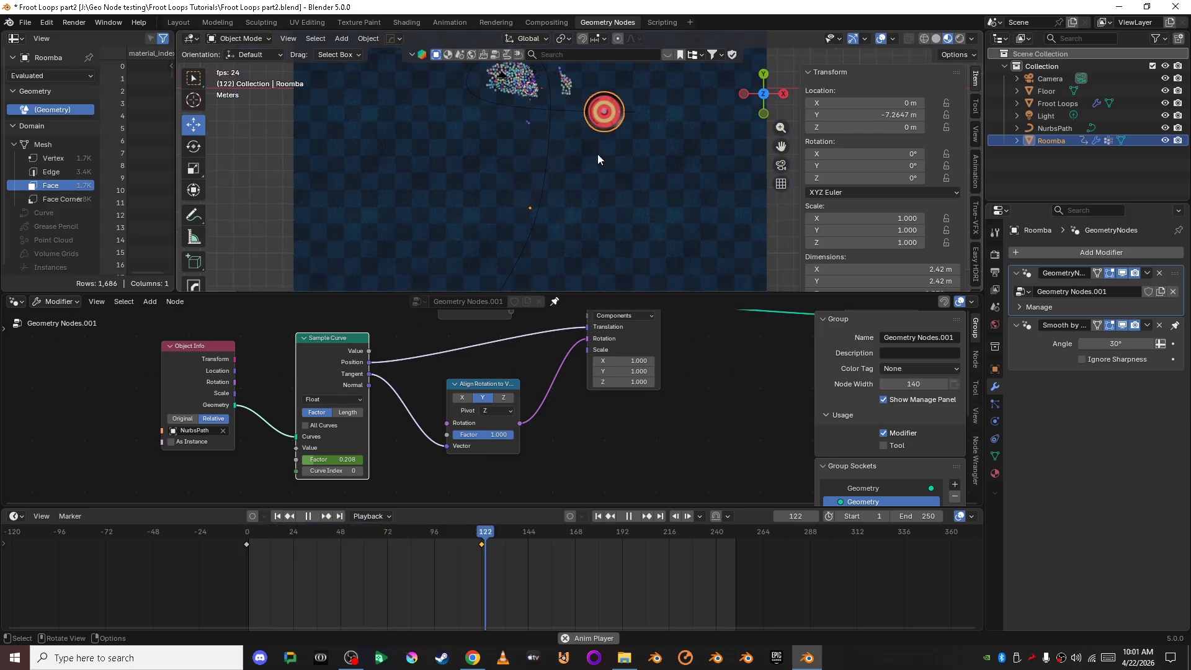
key(space)
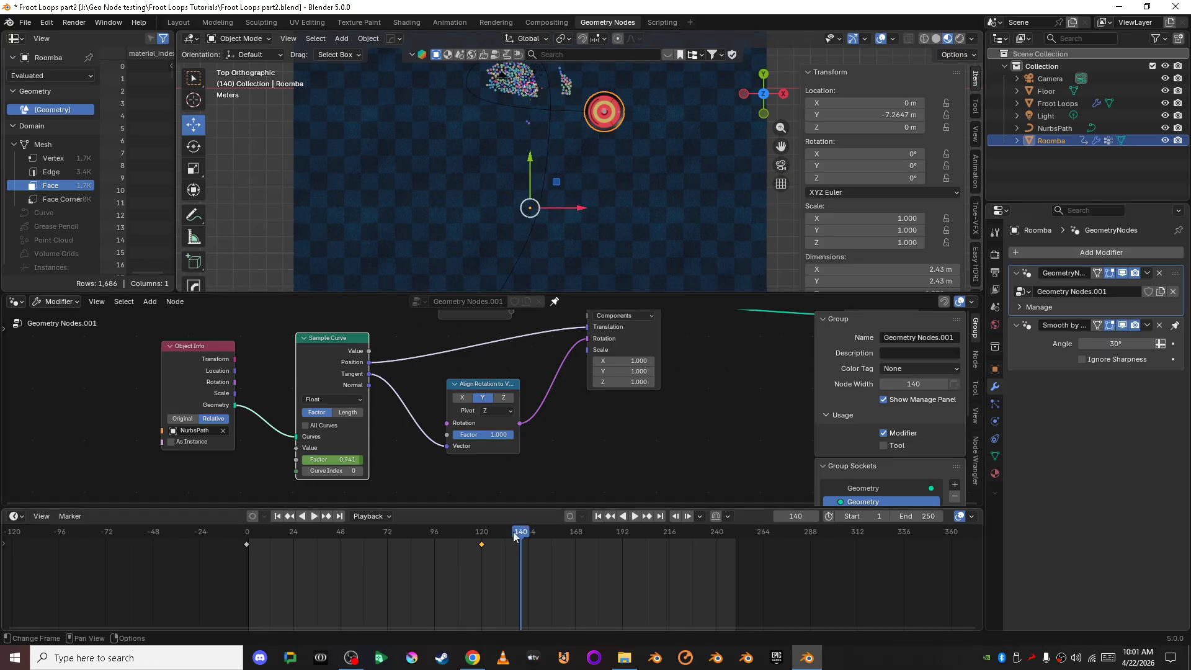
click(164, 533)
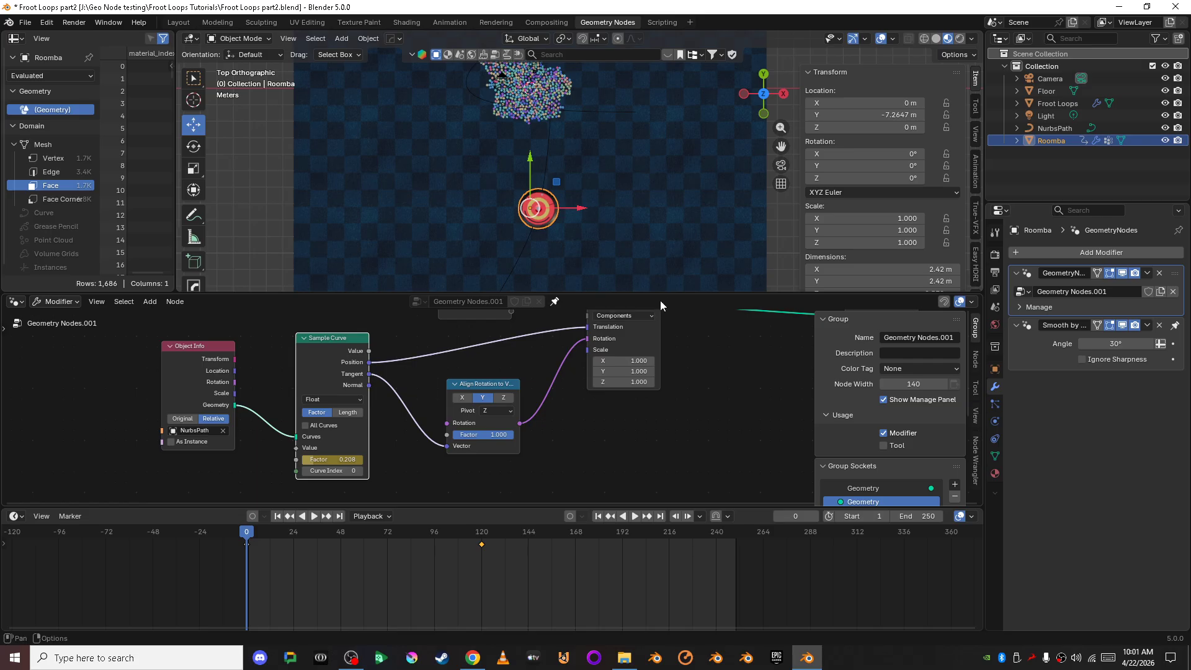
Enlarge the 3D viewport and open the NurbsPath curve in Edit Mode.
drag(658, 297, 645, 428)
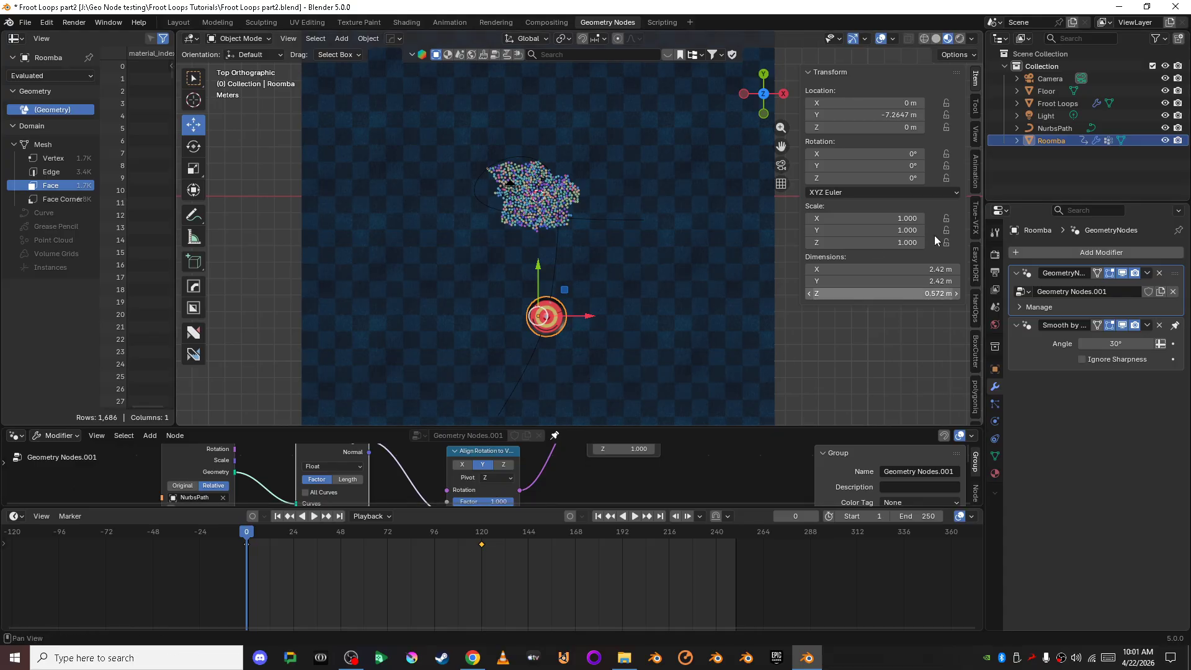
click(1058, 128)
shift+middle_drag(557, 239, 579, 311)
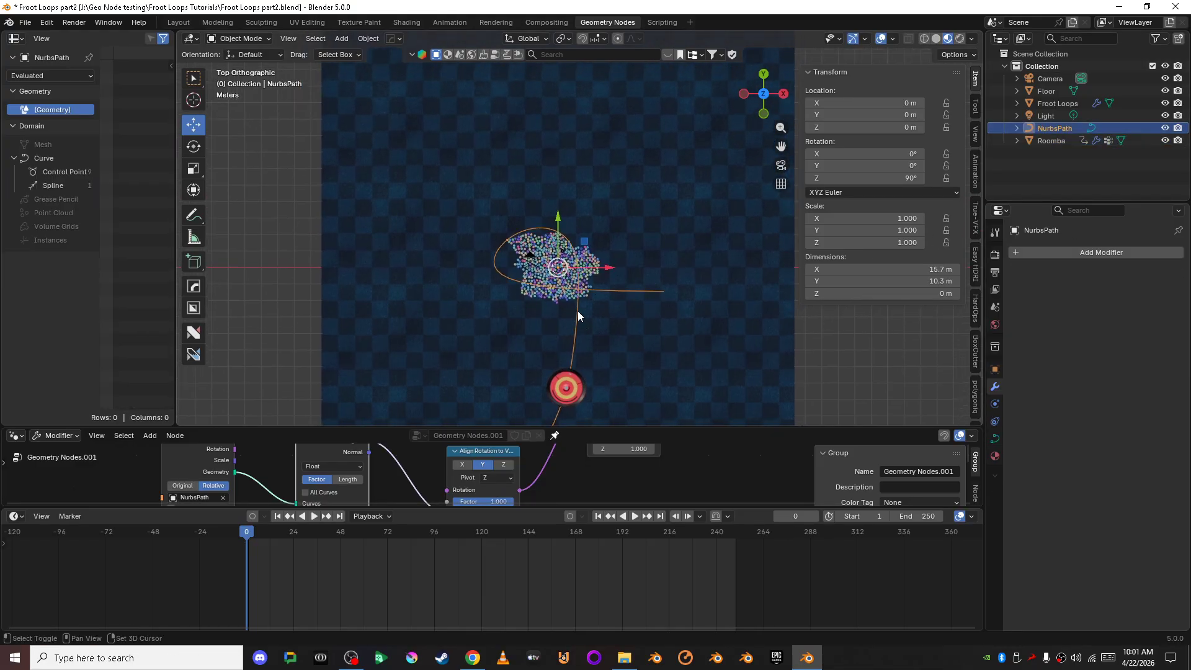
key(Tab)
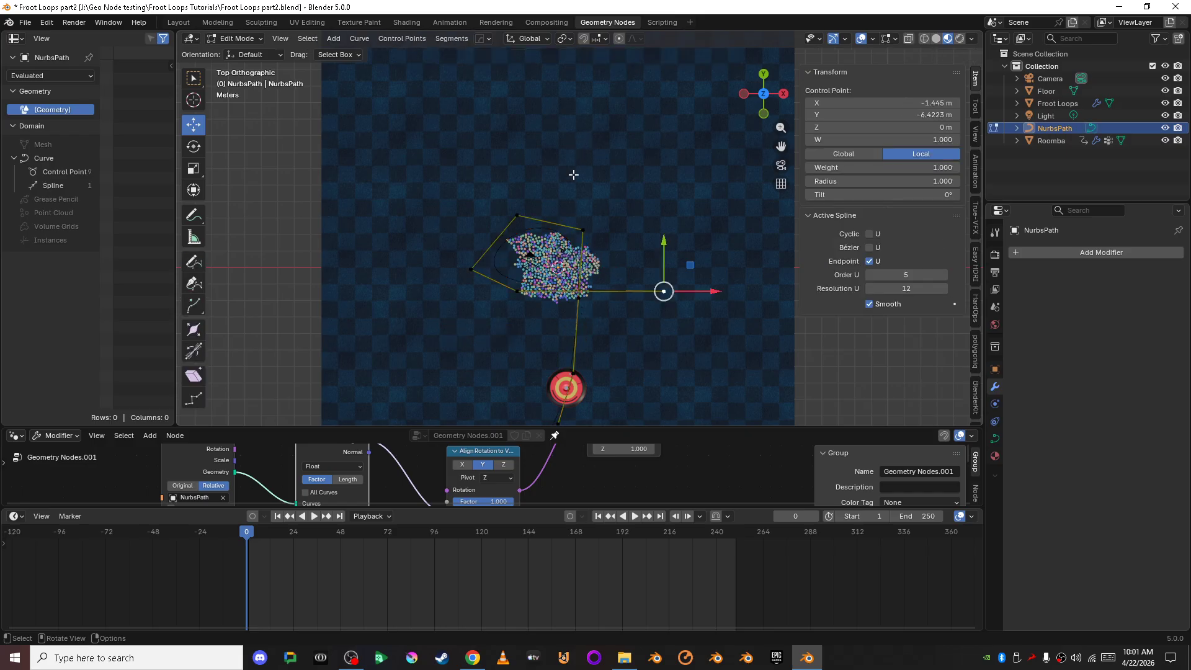
Move the path control point above the Froot Loops pile about 1.33 m along negative X.
scroll(611, 321, up, 2)
shift+middle_drag(611, 321, 637, 209)
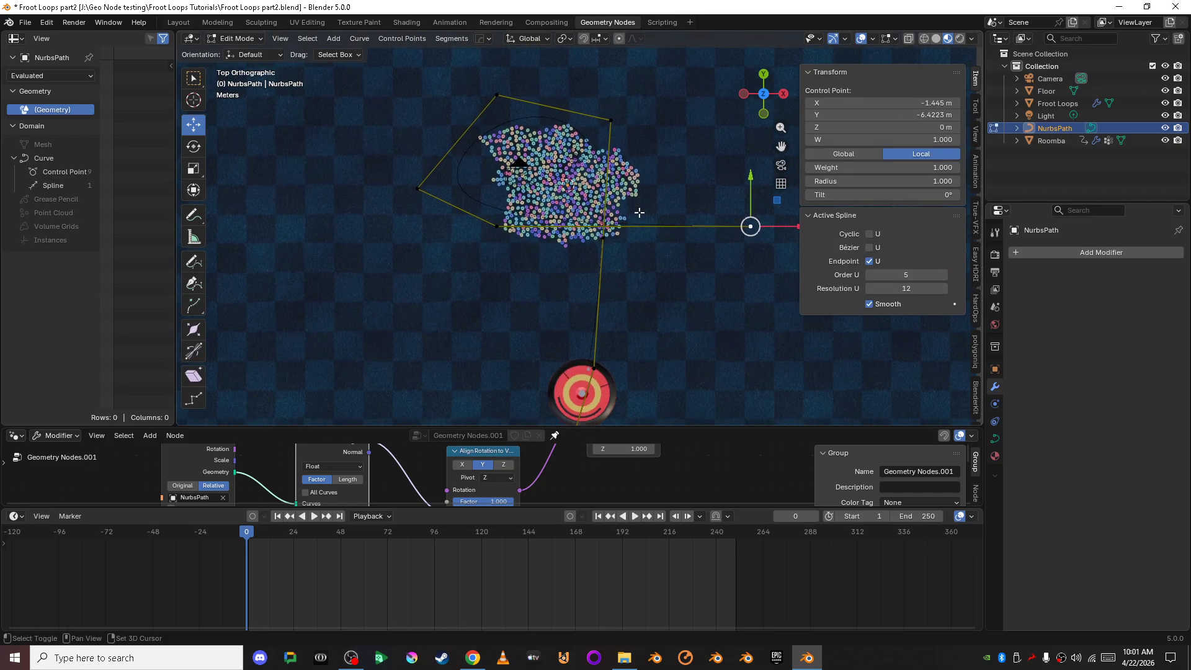
click(618, 123)
drag(641, 122, 602, 123)
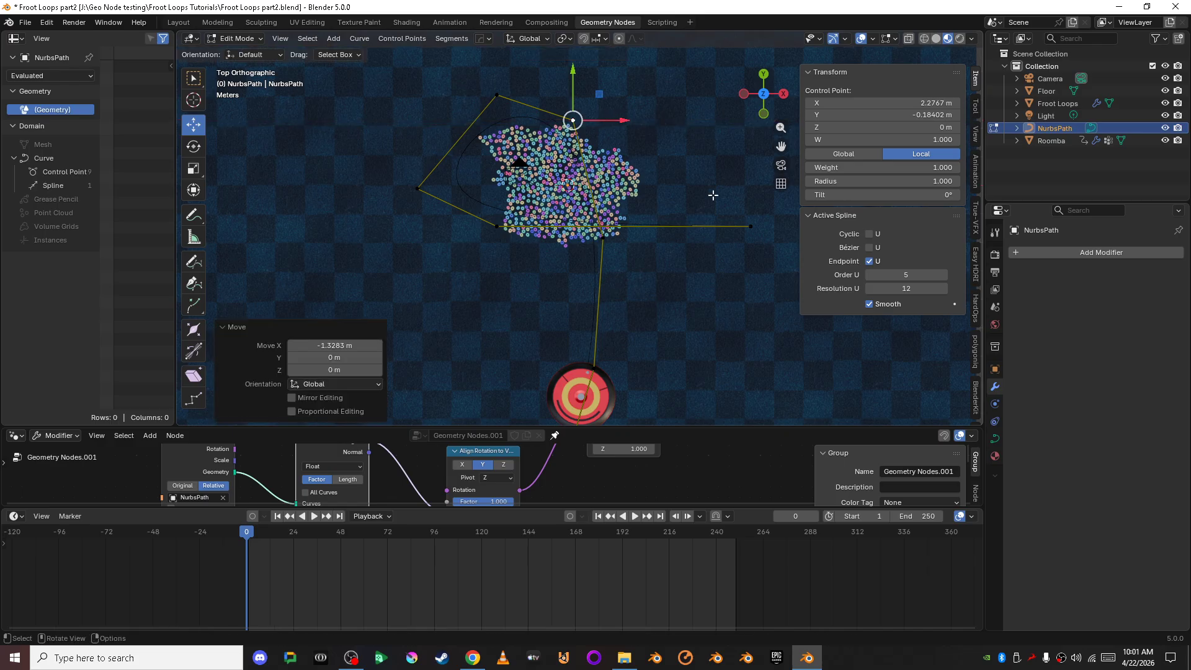
click(747, 225)
shift+middle_drag(748, 226, 602, 271)
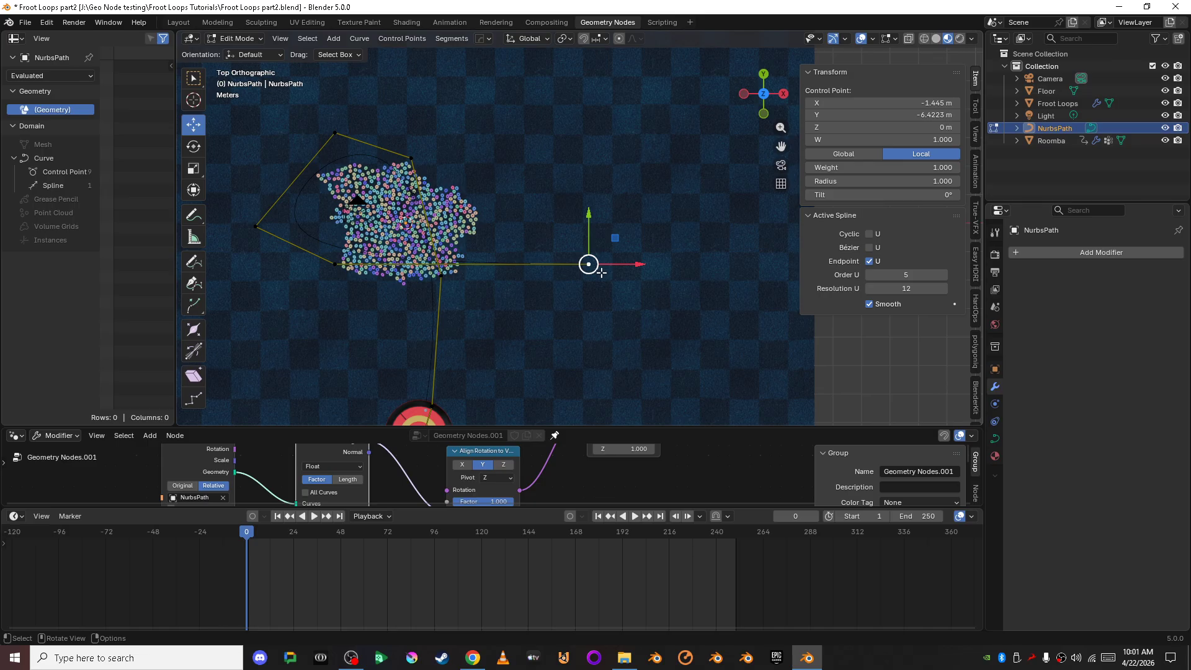
Delete all control points of the NurbsPath, leaving the curve object empty.
scroll(601, 271, down, 4)
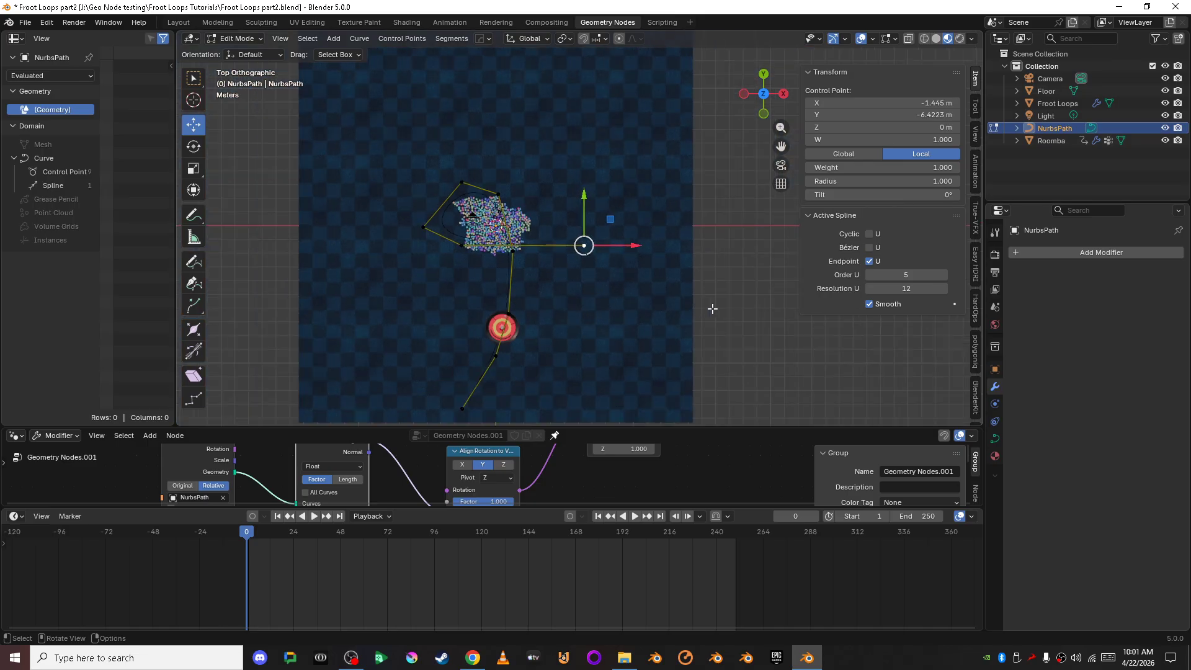
drag(304, 134, 711, 410)
key(x)
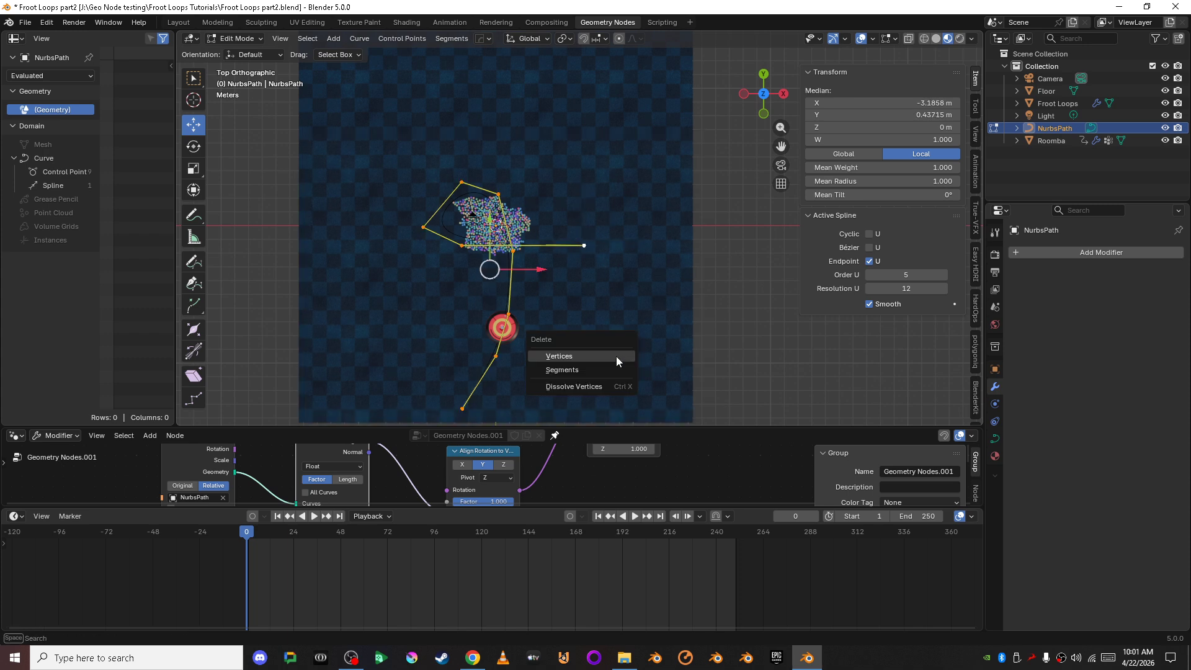
click(616, 356)
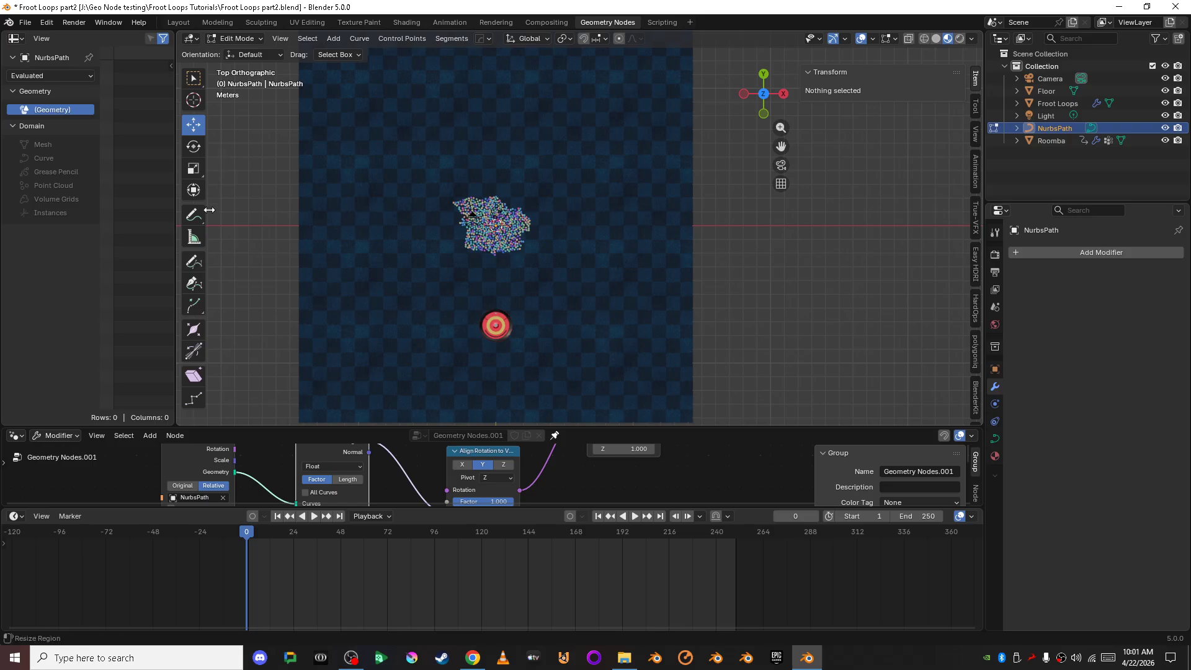
Draw a freehand path, about 11.4 by 14.8 m overall, from below the Roomba around the Froot Loops and off to the left, and return to Object Mode.
click(194, 262)
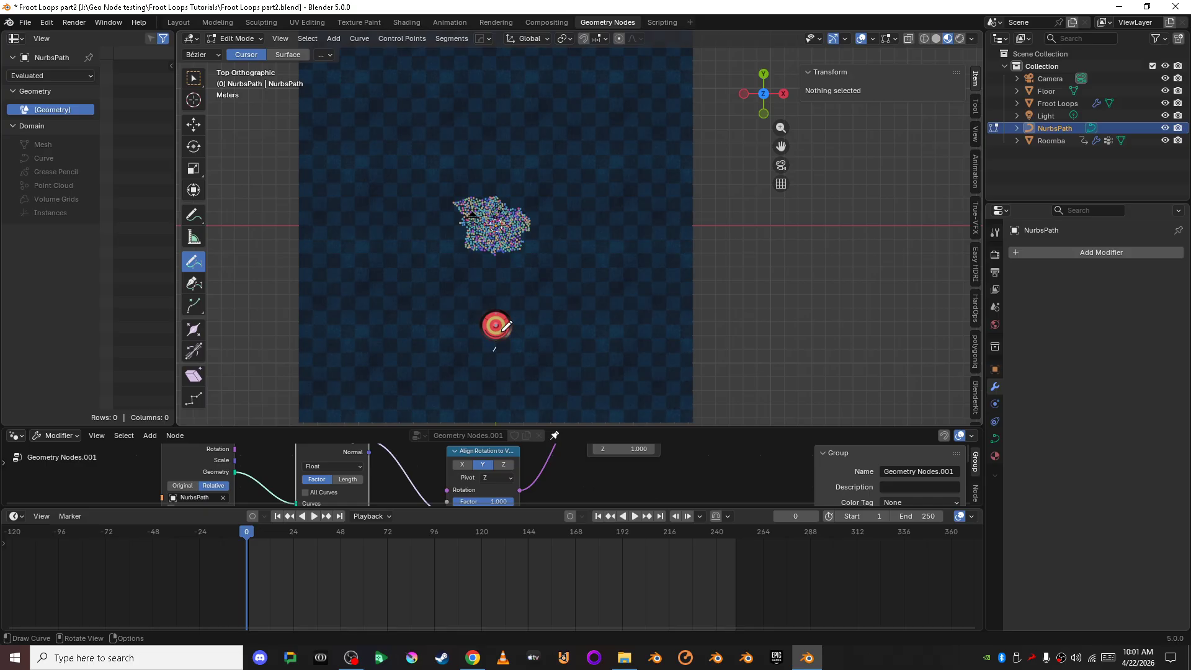
drag(501, 331, 516, 263)
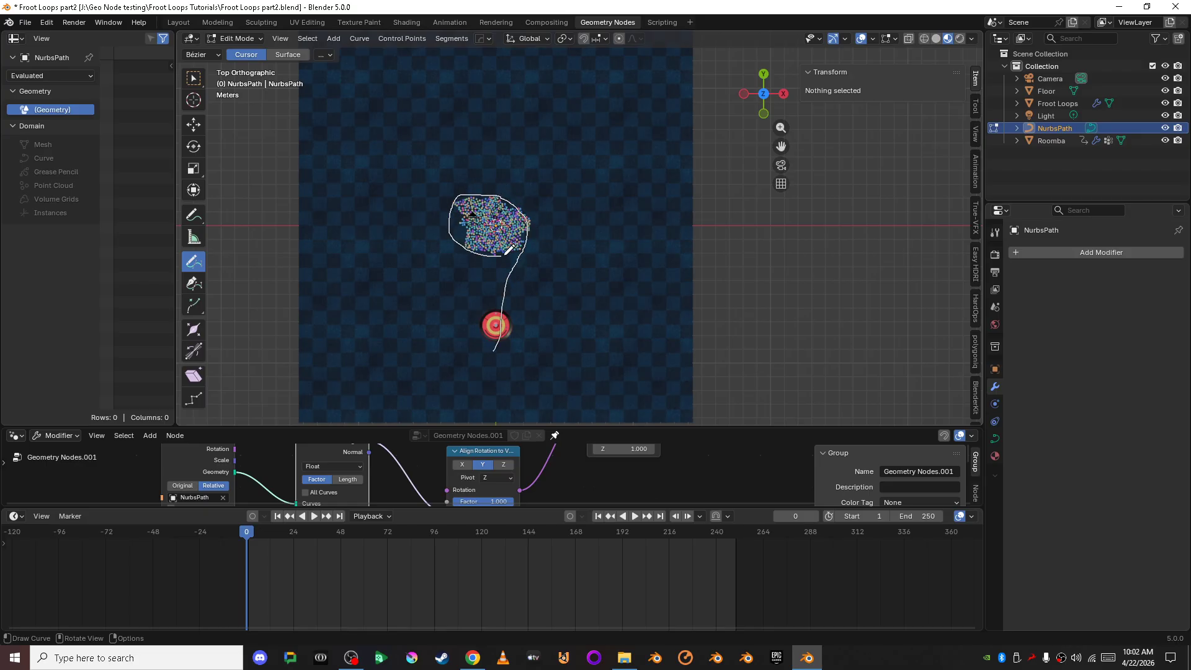
mouse_move(528, 230)
mouse_down()
mouse_move(497, 205)
mouse_move(486, 240)
mouse_move(510, 232)
mouse_move(327, 291)
mouse_up()
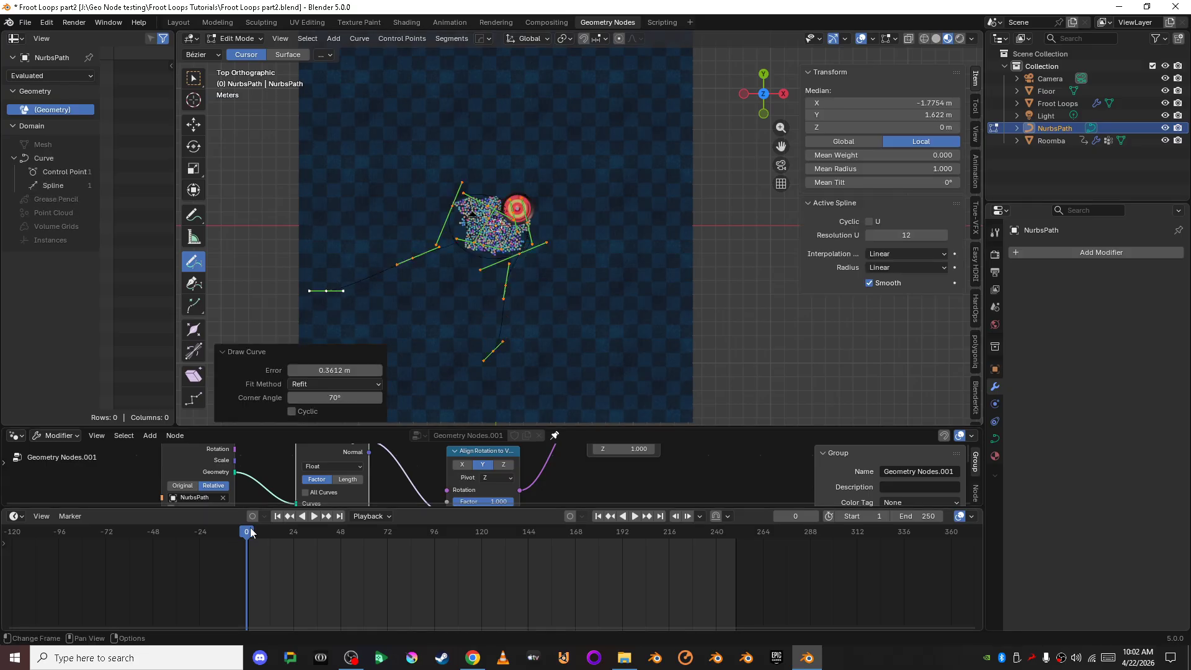
drag(249, 531, 231, 534)
key(Tab)
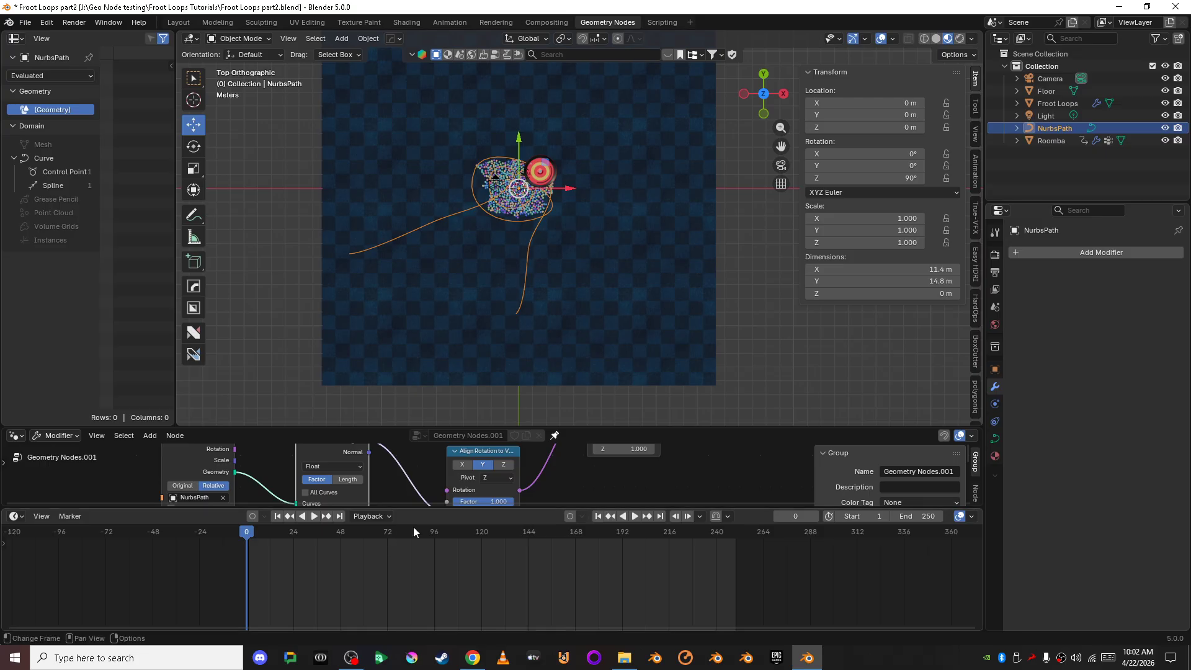
Lower the Roomba's Sample Curve Factor to about 0.049 at frame 0 and keyframe it.
drag(512, 427, 512, 303)
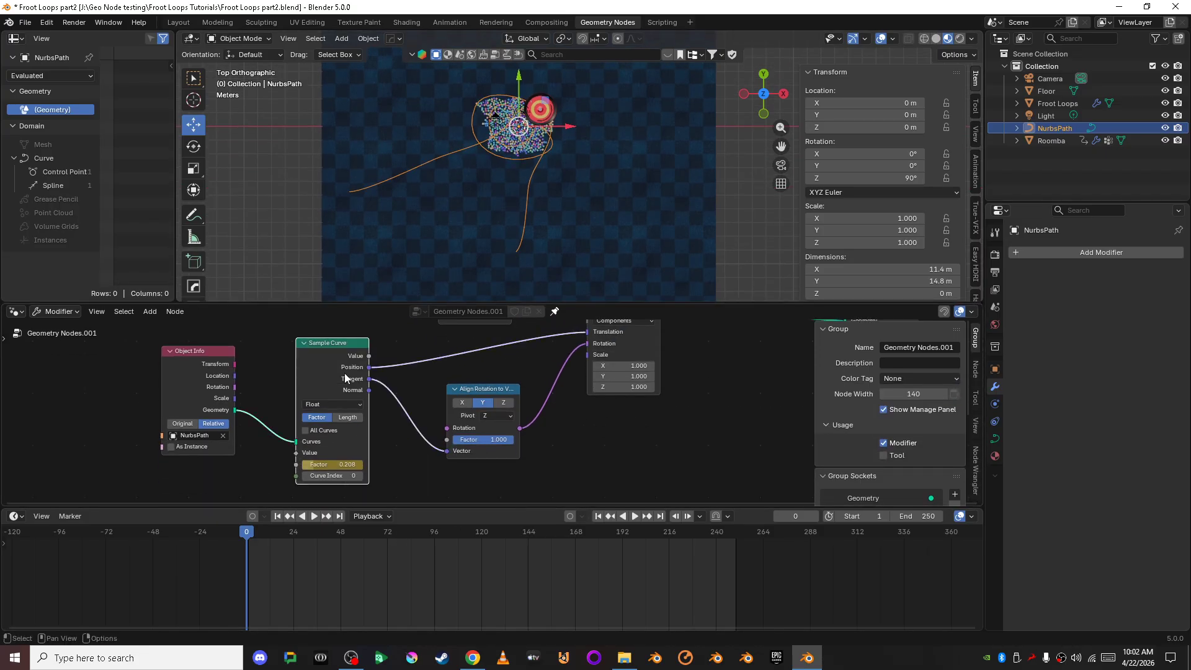
click(544, 113)
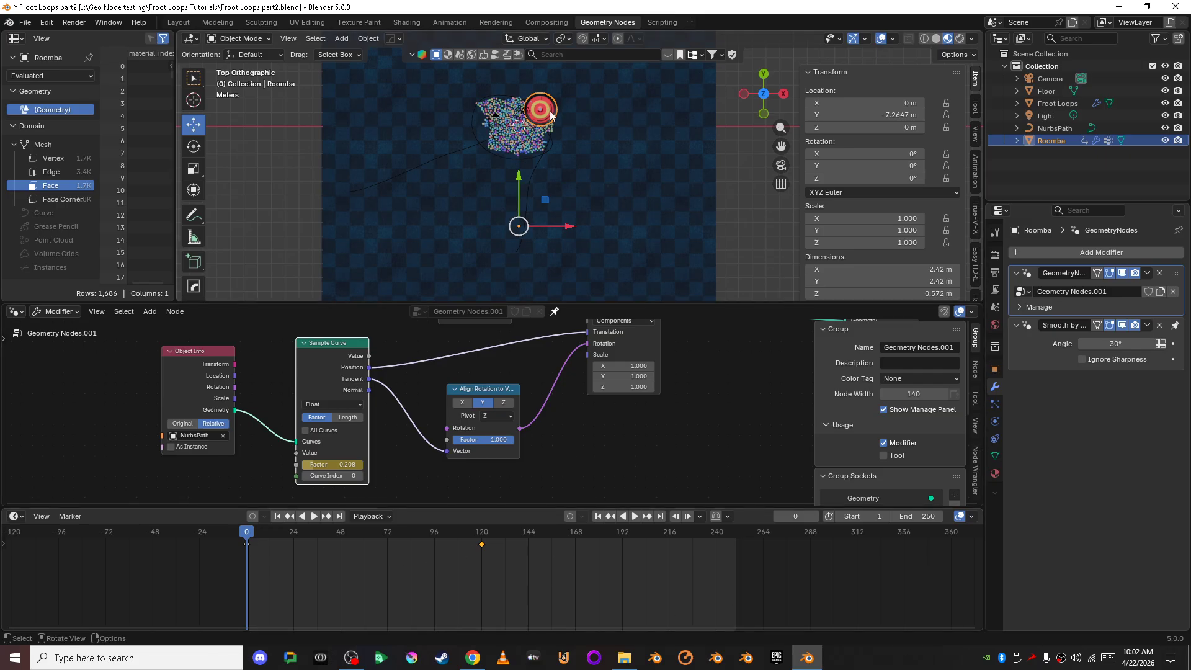
click(751, 175)
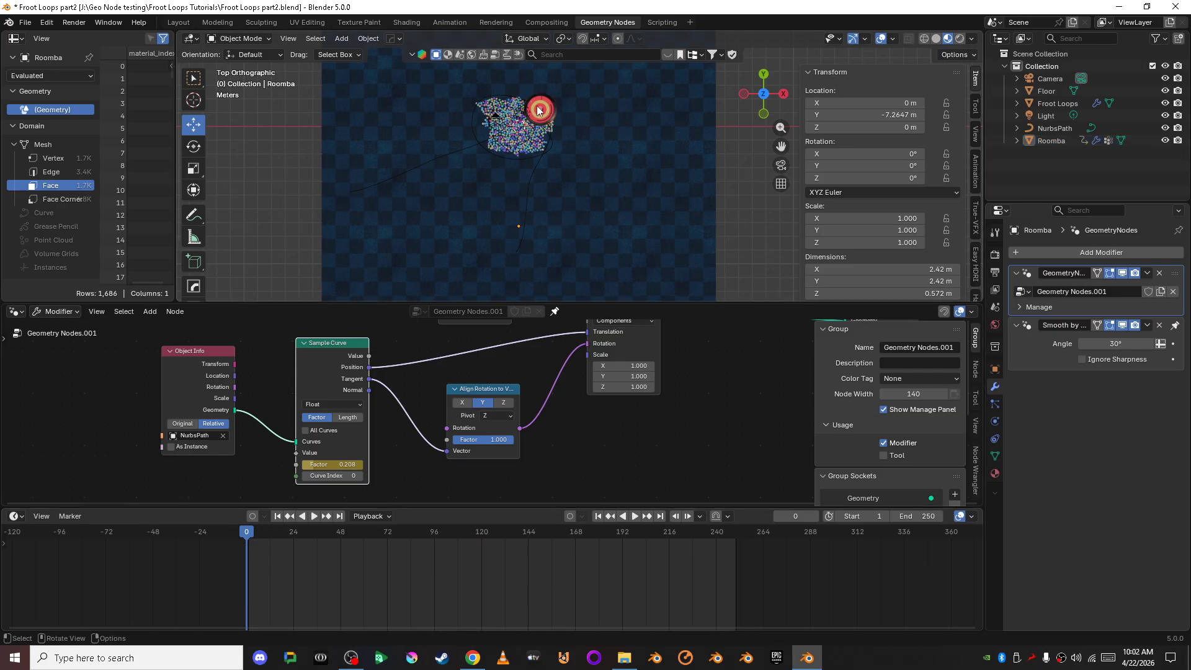
click(538, 110)
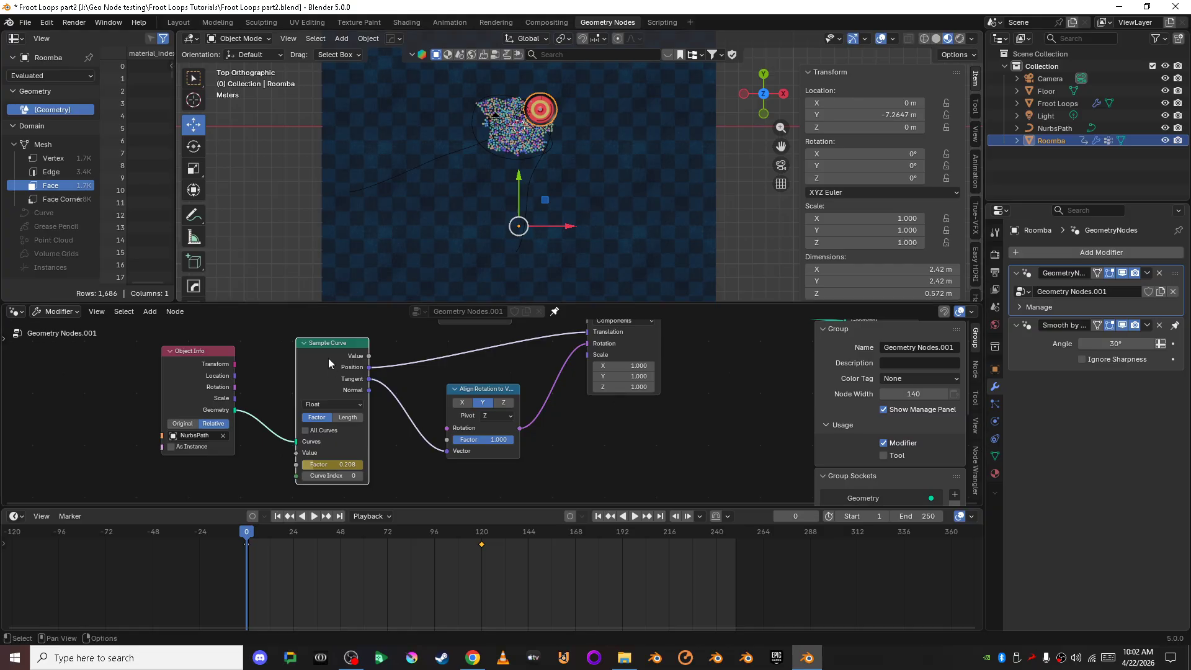
click(423, 377)
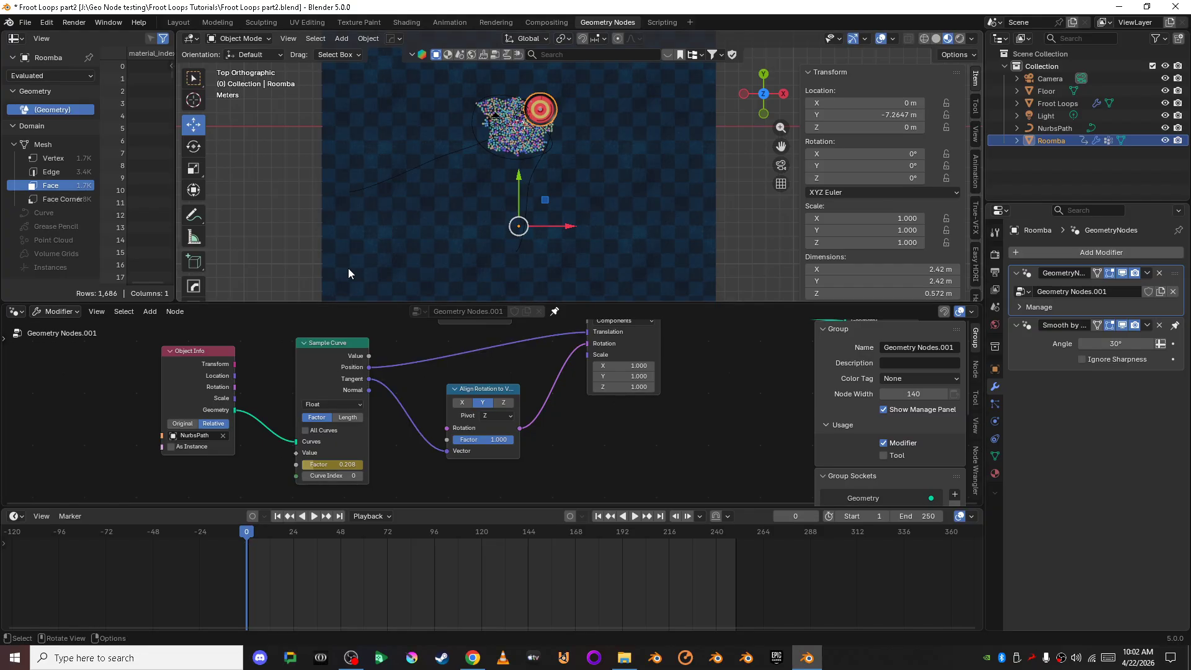
click(336, 344)
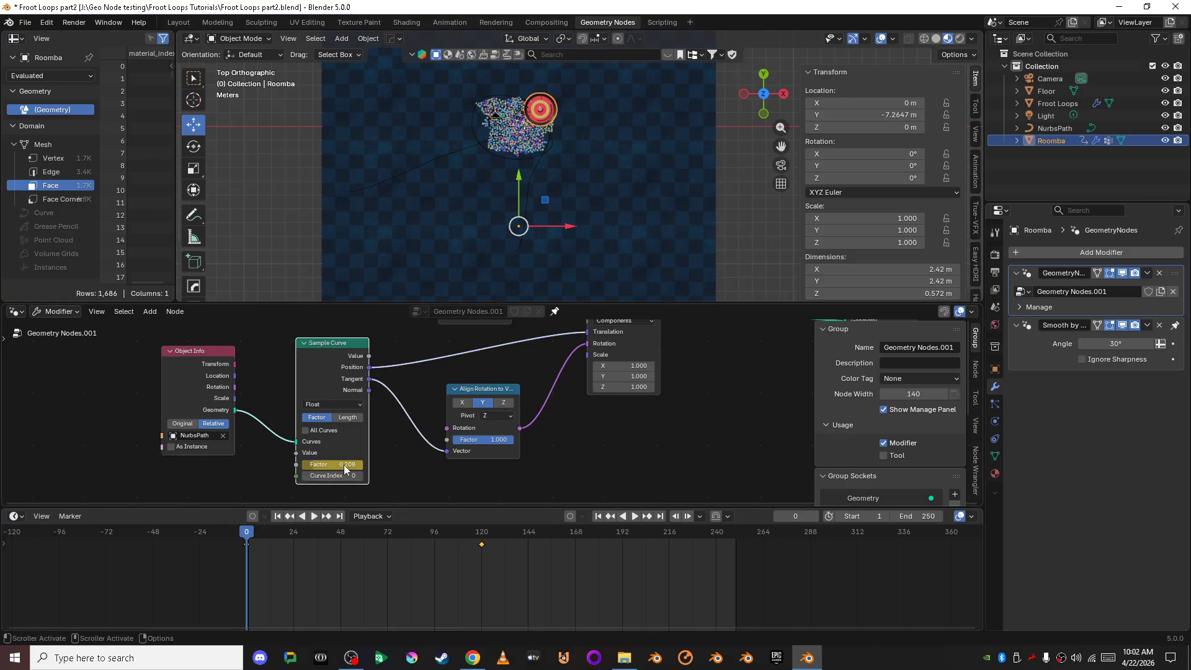
drag(344, 465, 307, 464)
drag(332, 464, 279, 471)
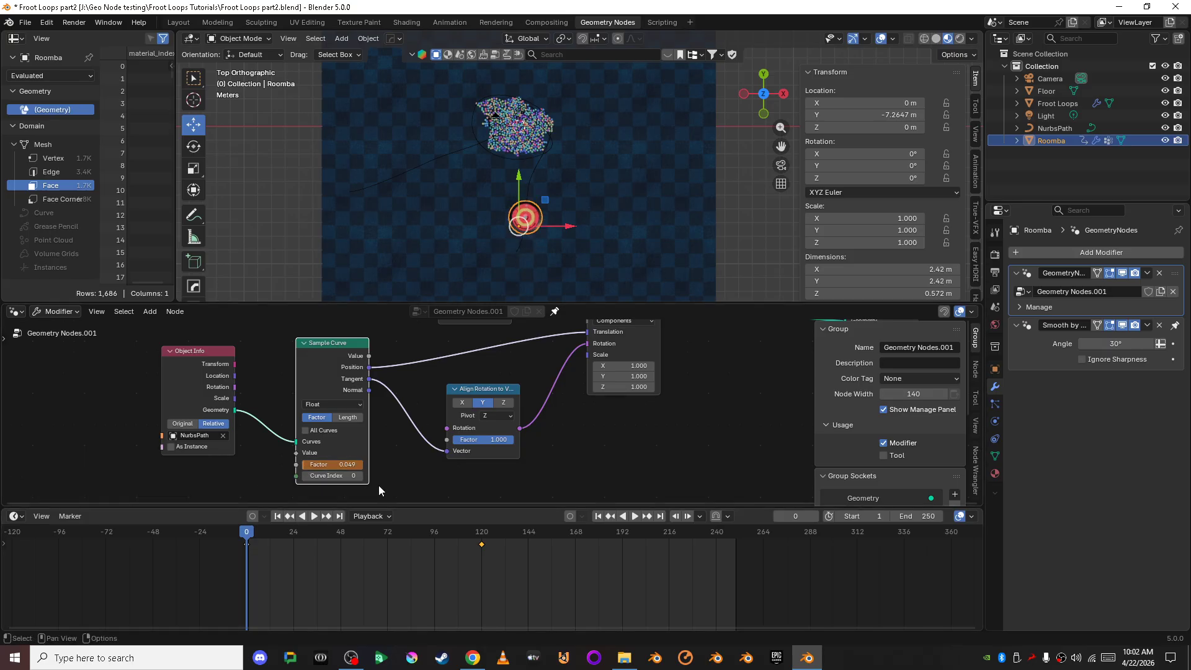
key(i)
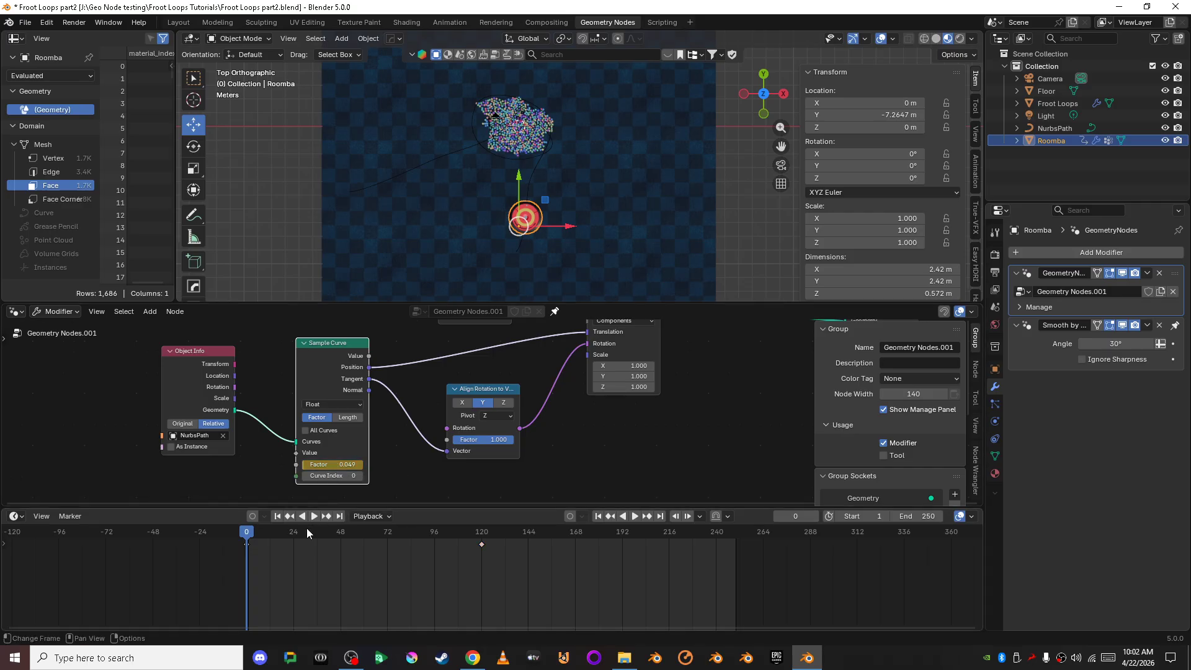
Scrub and play the animation from frame 0 to review the Roomba on the redrawn path, inspecting the floor in perspective and top view.
drag(254, 535, 514, 549)
scroll(597, 136, up, 3)
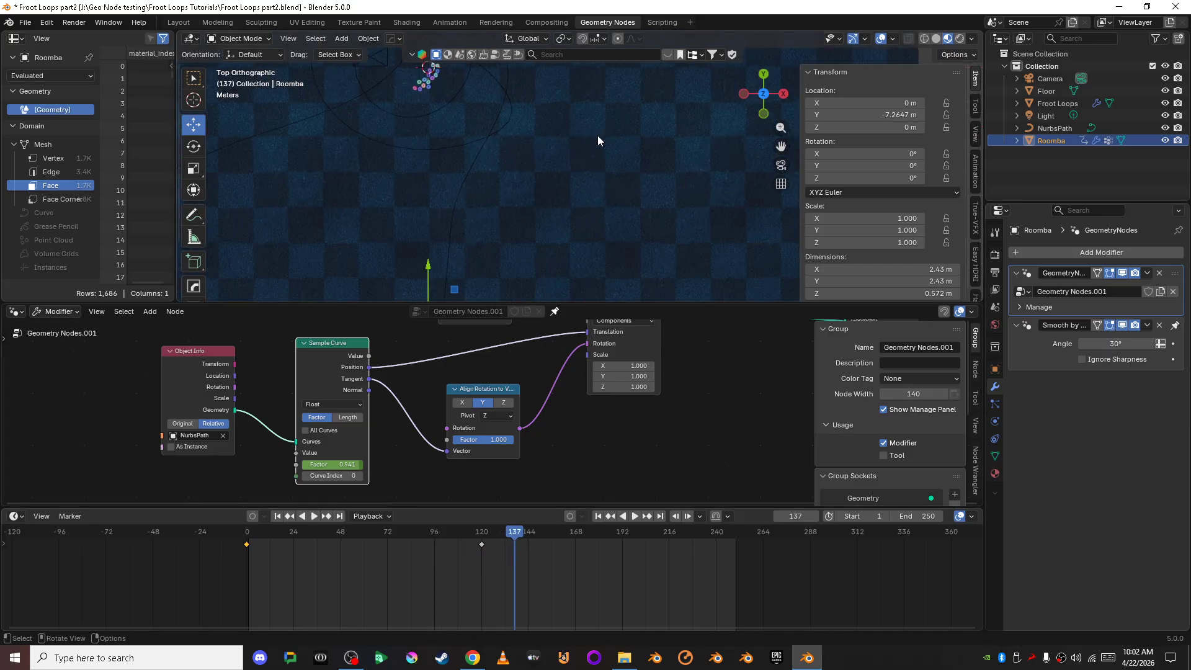
scroll(624, 176, down, 2)
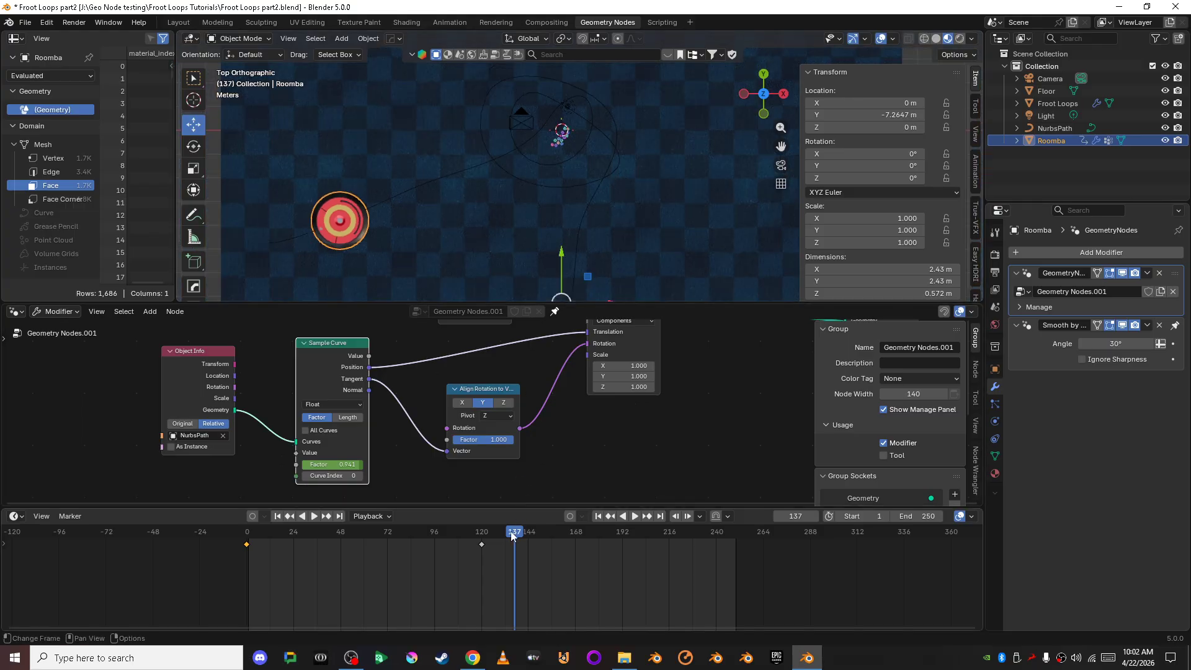
drag(550, 544, 233, 512)
key(space)
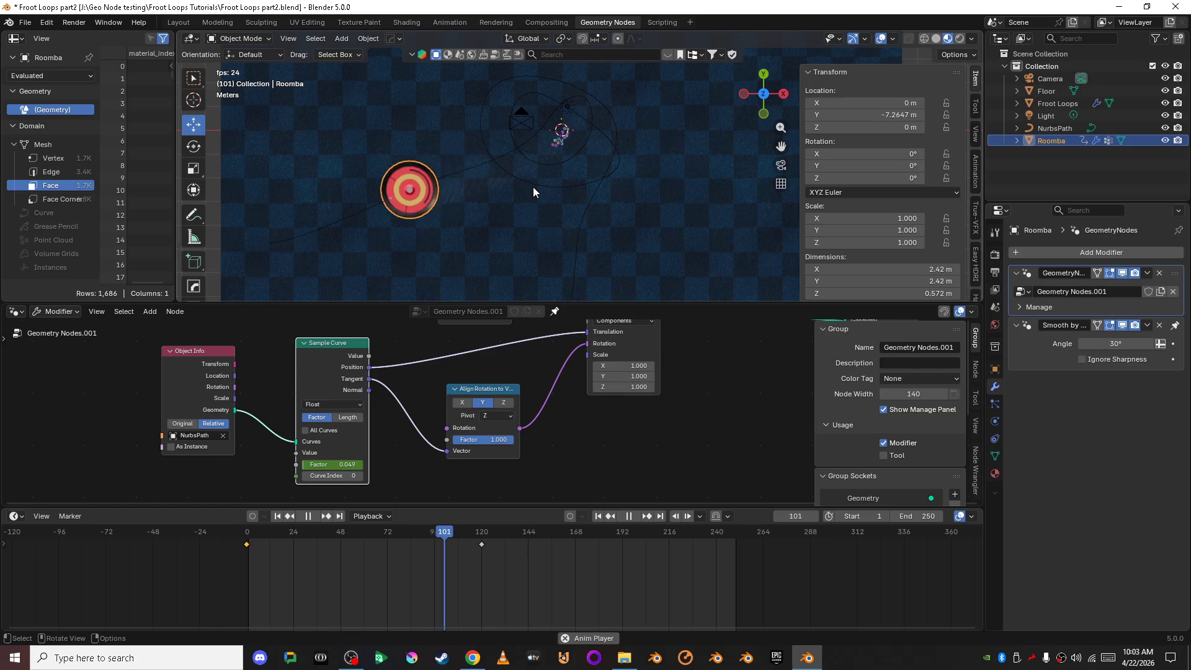
key(space)
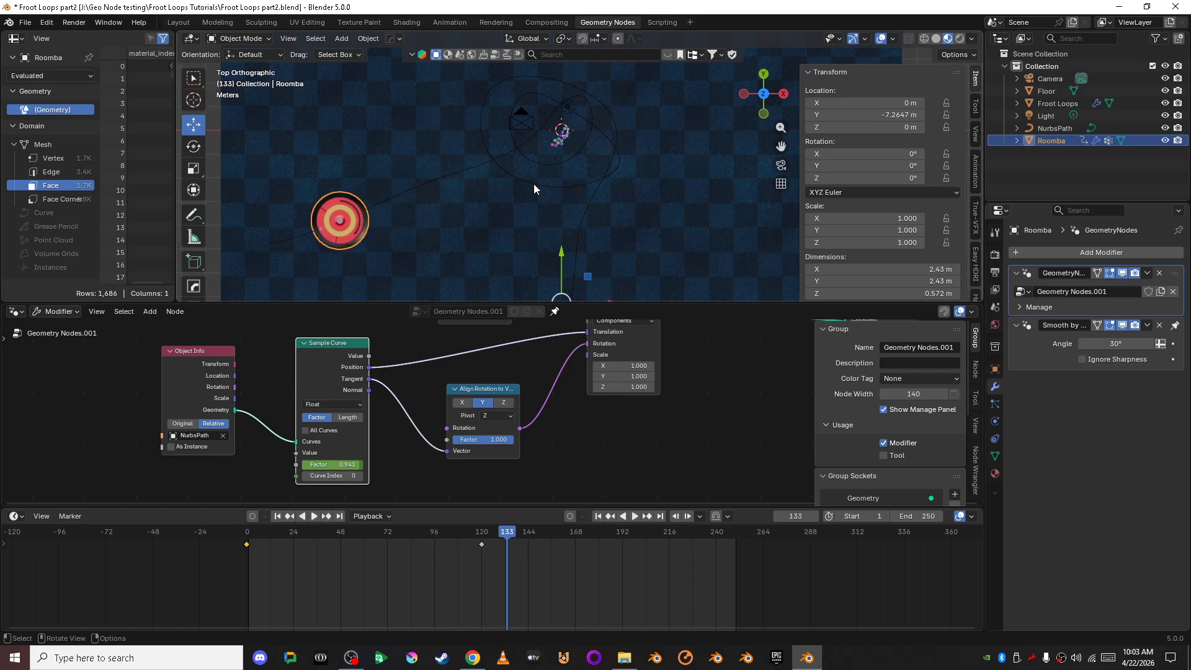
middle_drag(533, 184, 630, 163)
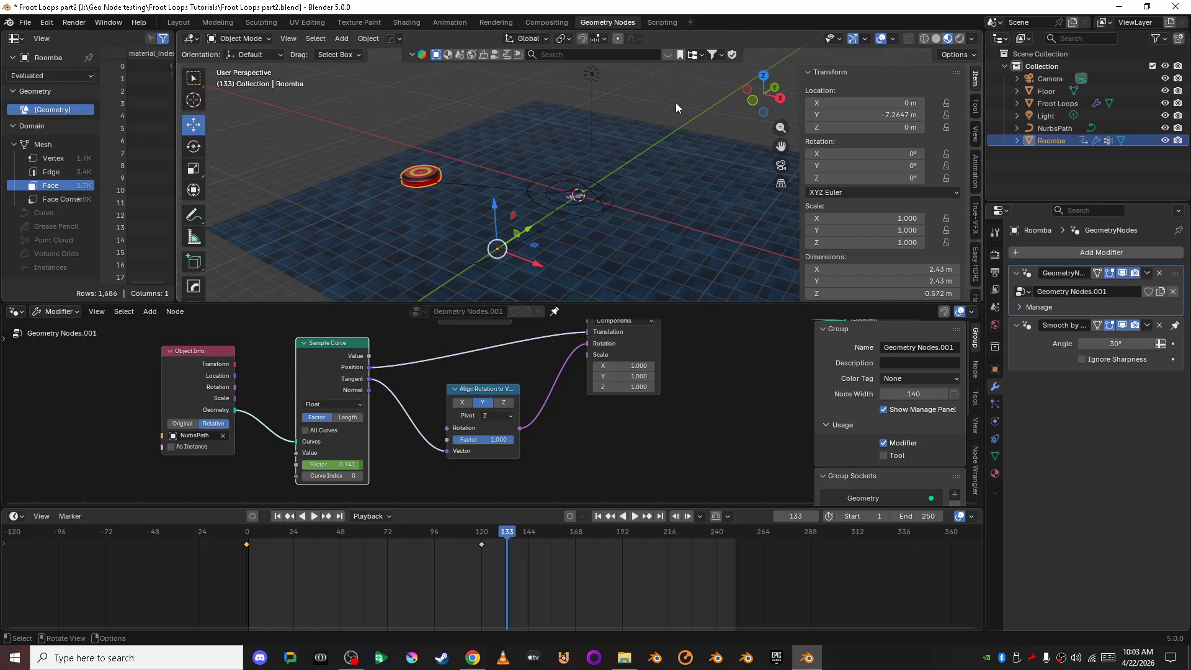
middle_drag(620, 125, 556, 204)
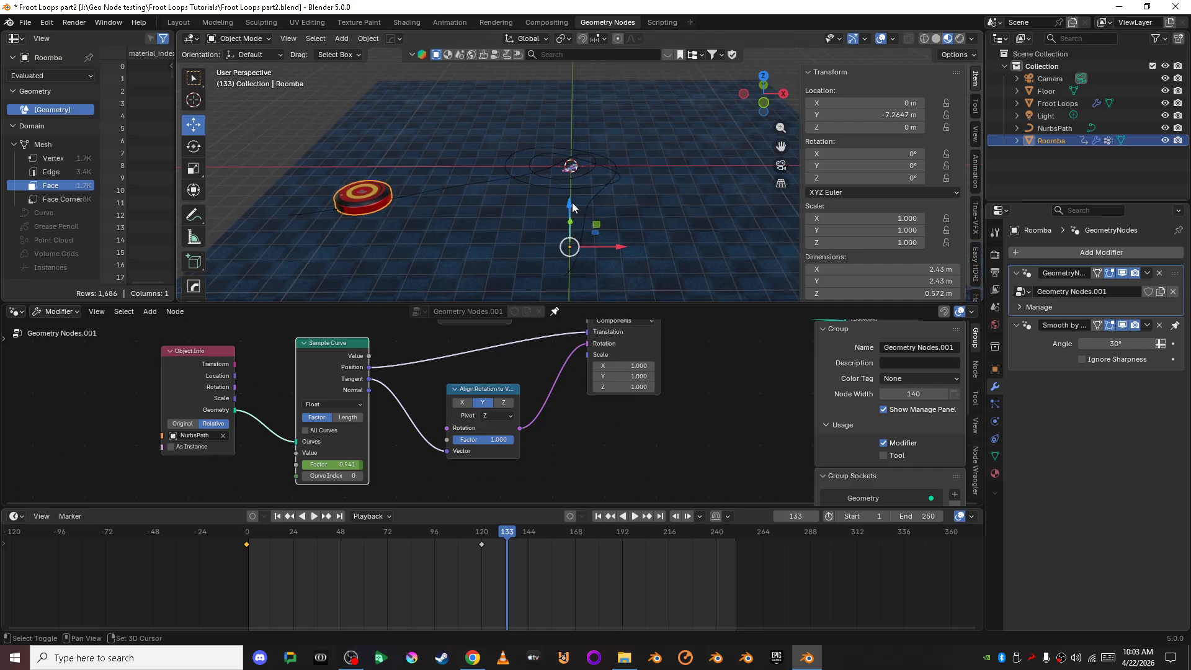
click(762, 77)
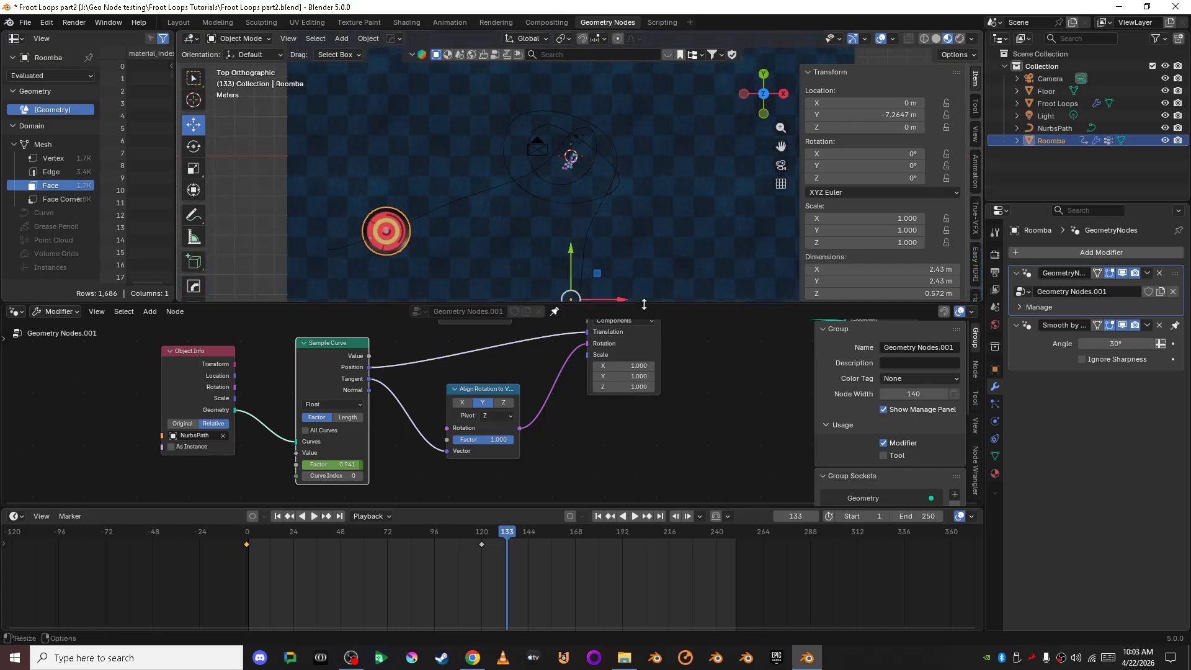
Deselect the Sample Curve node and enlarge the node editor to show the Roomba's whole node tree.
click(746, 407)
scroll(532, 184, down, 4)
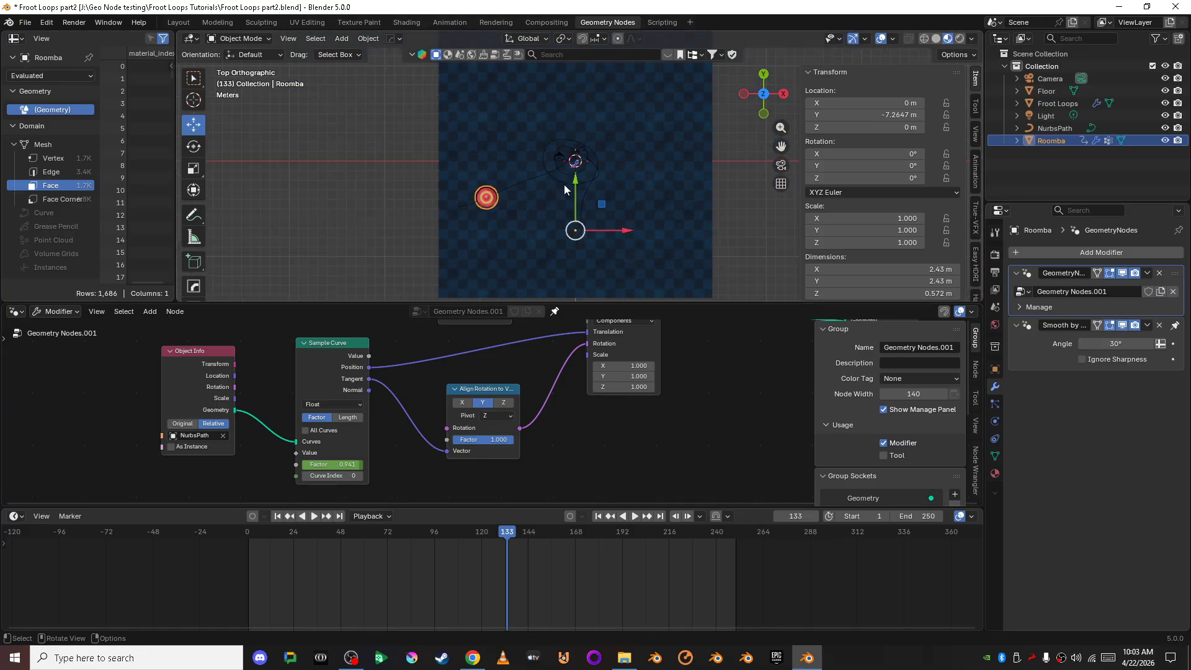
scroll(563, 189, up, 3)
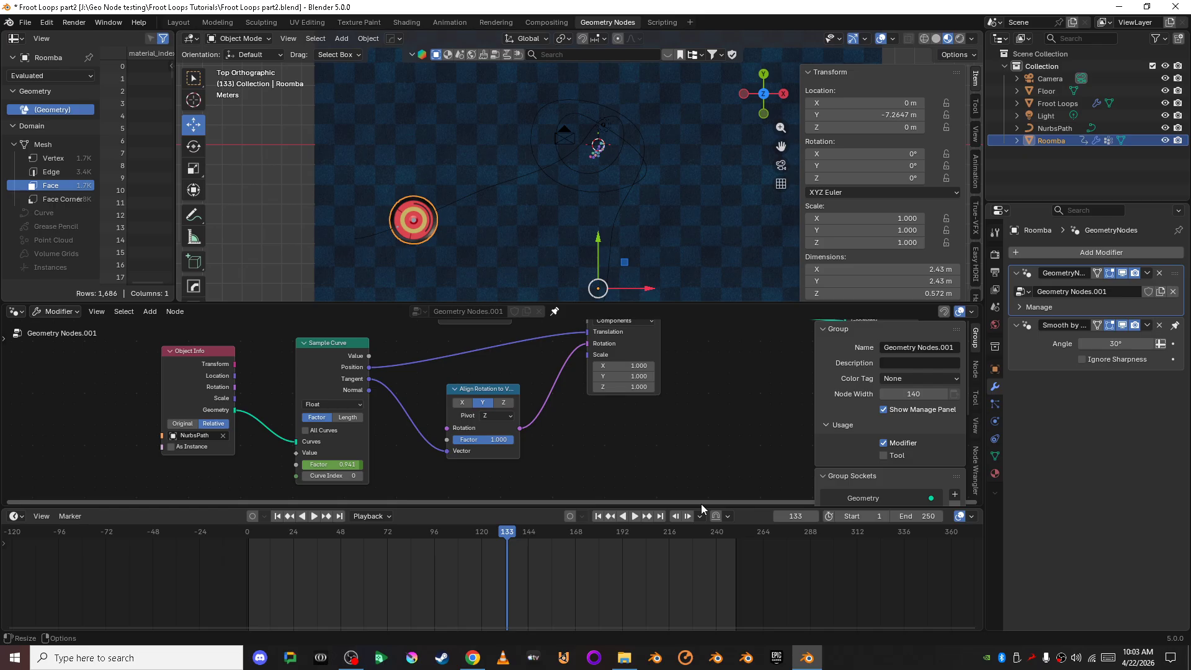
drag(701, 504, 686, 569)
scroll(662, 484, down, 2)
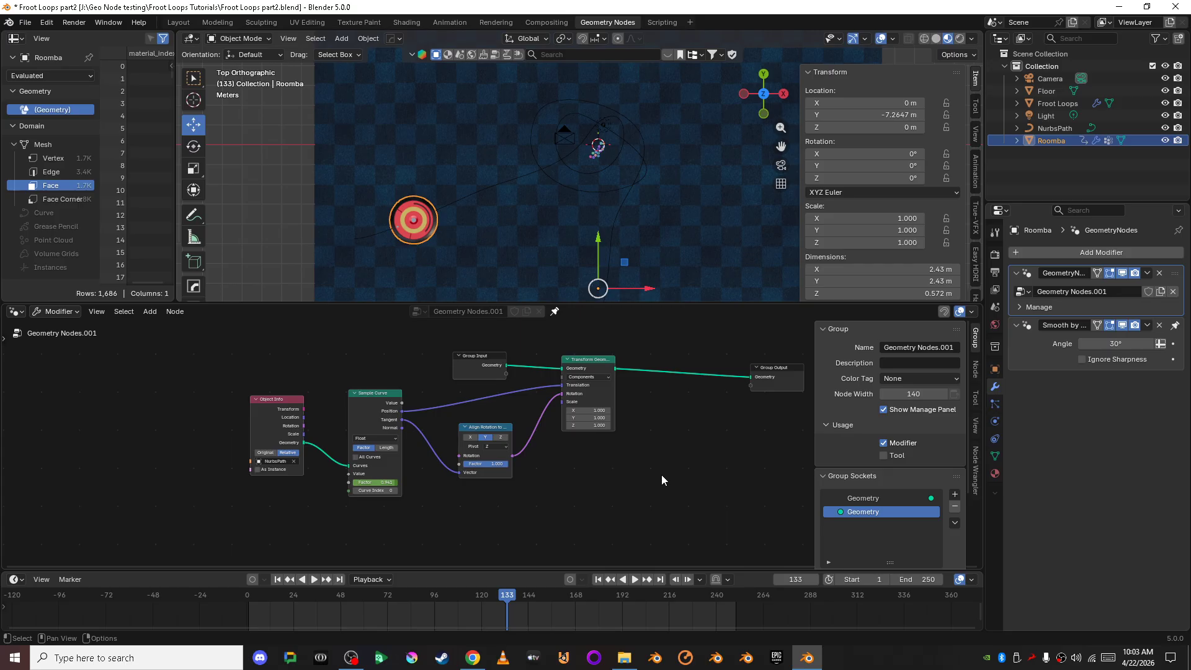